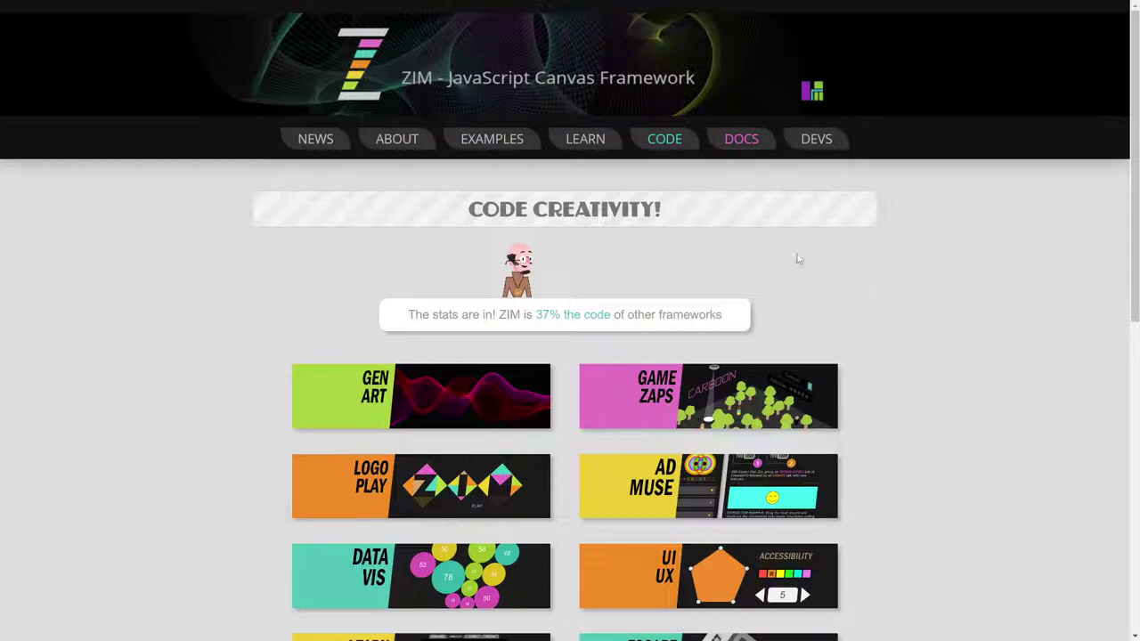
# Open the ZIM News page and highlight the ZIM 01 launch announcement lines.
pyautogui.click(315, 139)
pyautogui.scroll(-2, 514, 252)
pyautogui.scroll(-1, 326, 255)
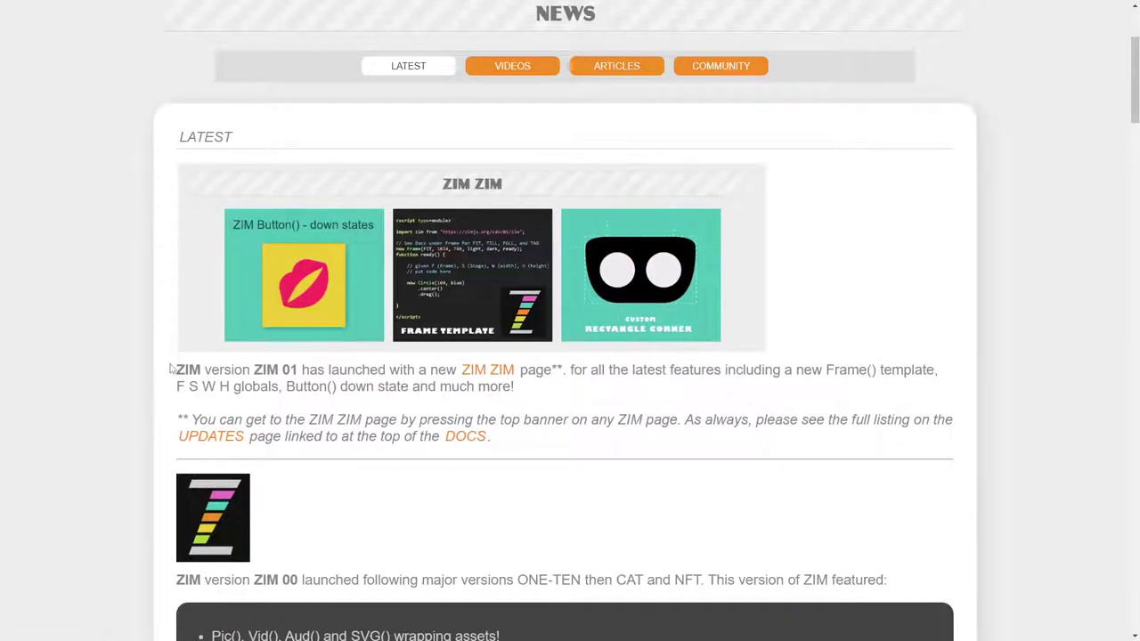
pyautogui.moveTo(175, 370); pyautogui.dragTo(305, 370)
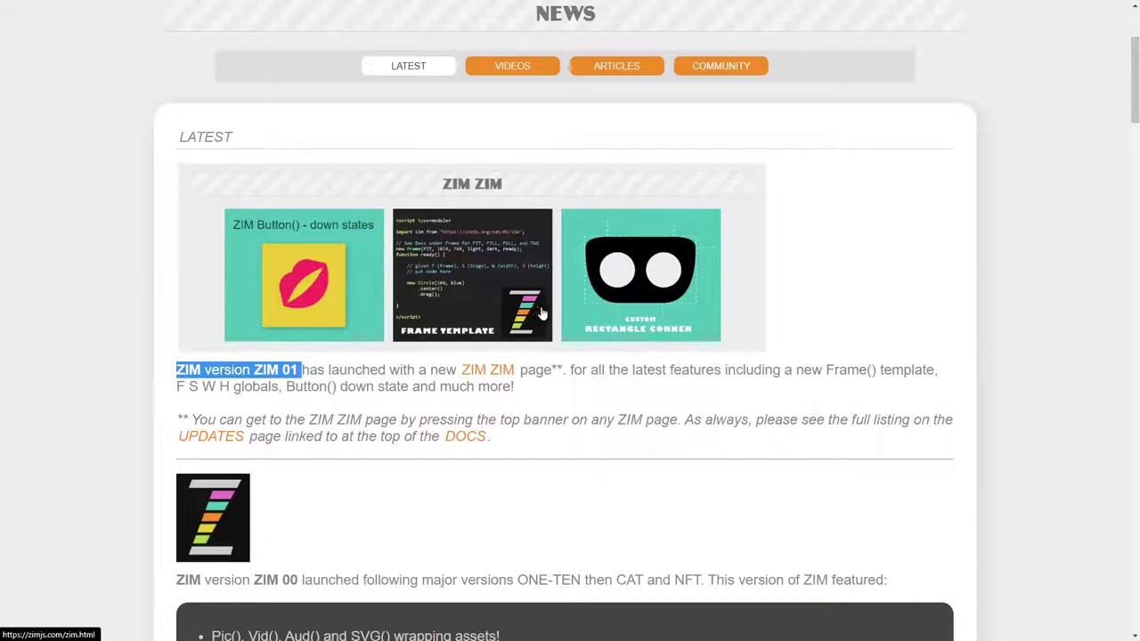
pyautogui.click(603, 413)
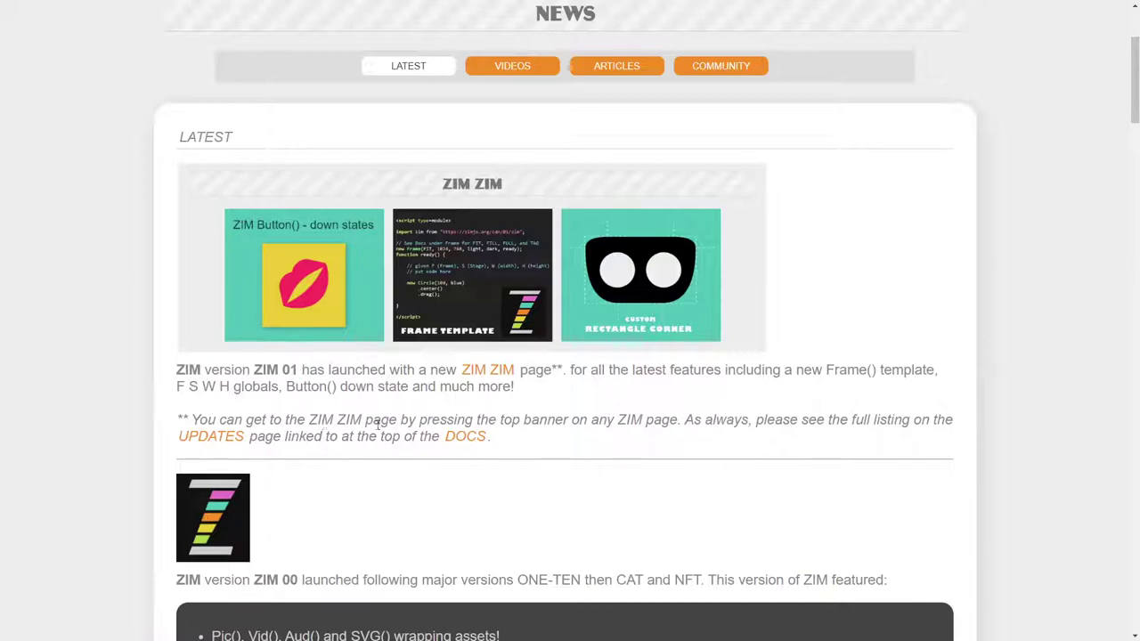
pyautogui.moveTo(322, 419); pyautogui.dragTo(599, 419)
pyautogui.click(566, 408)
pyautogui.scroll(3, 841, 348)
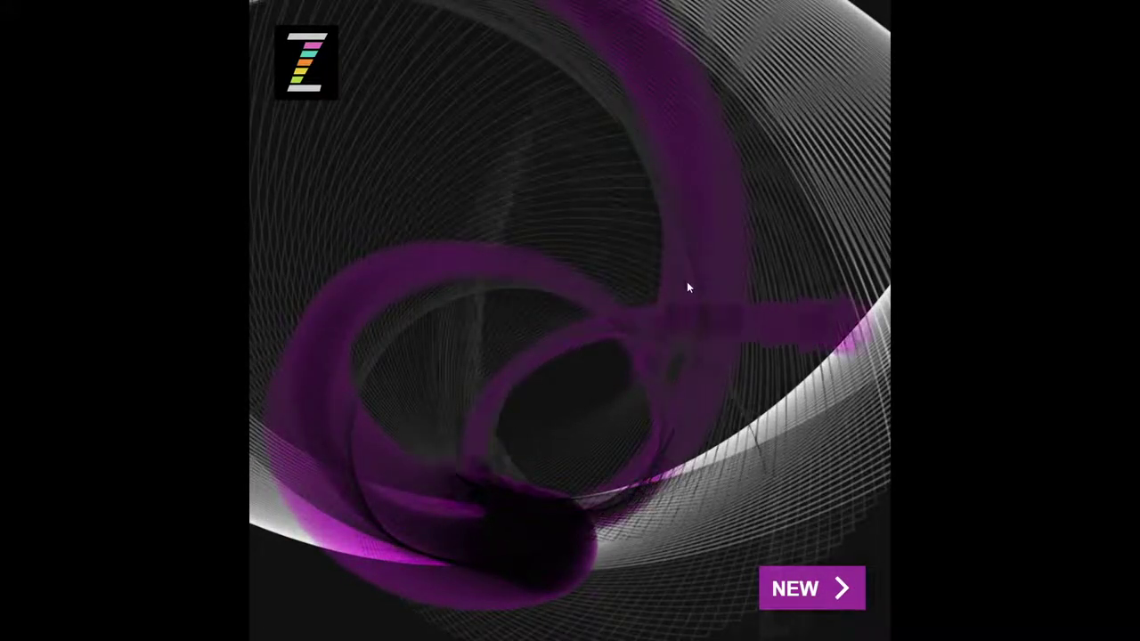
pyautogui.click(810, 601)
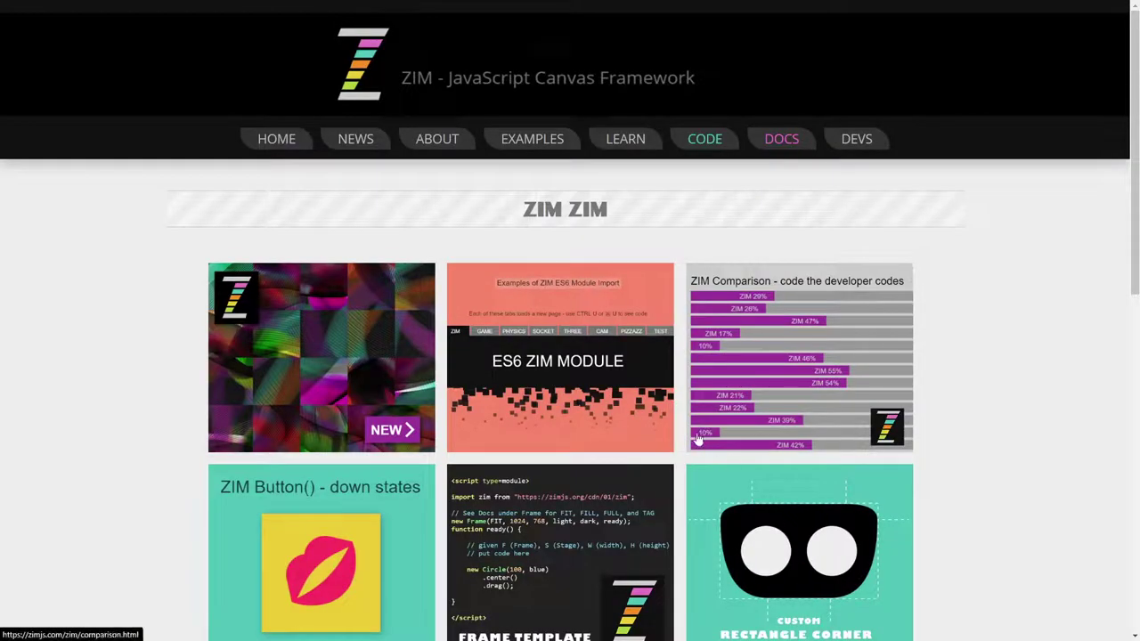
pyautogui.scroll(-3, 388, 350)
pyautogui.click(366, 389)
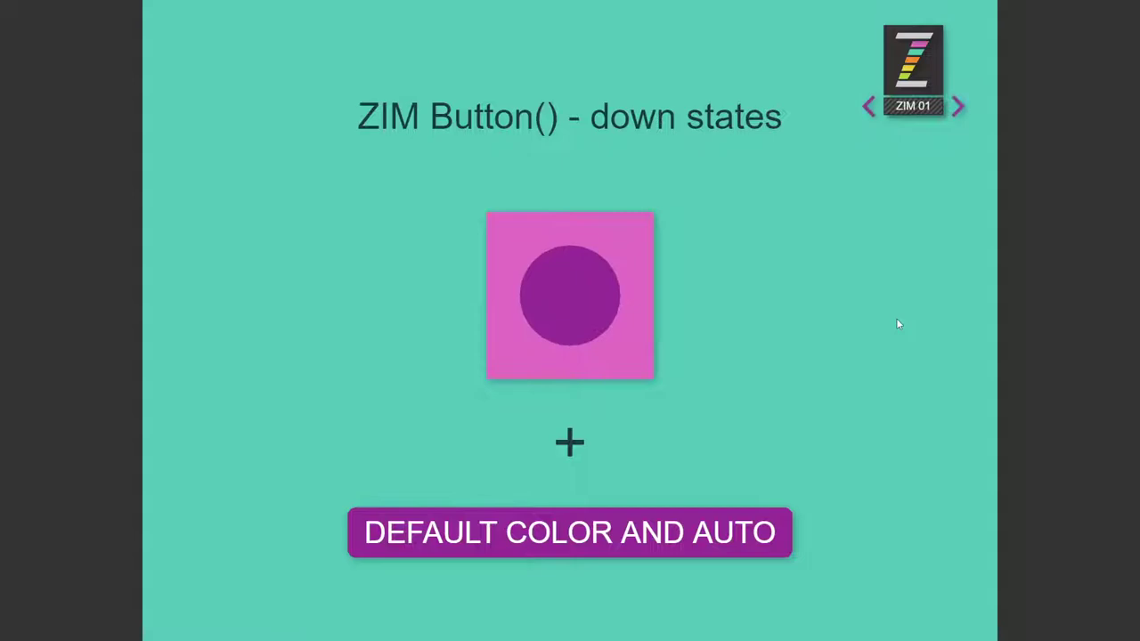
pyautogui.click(570, 297)
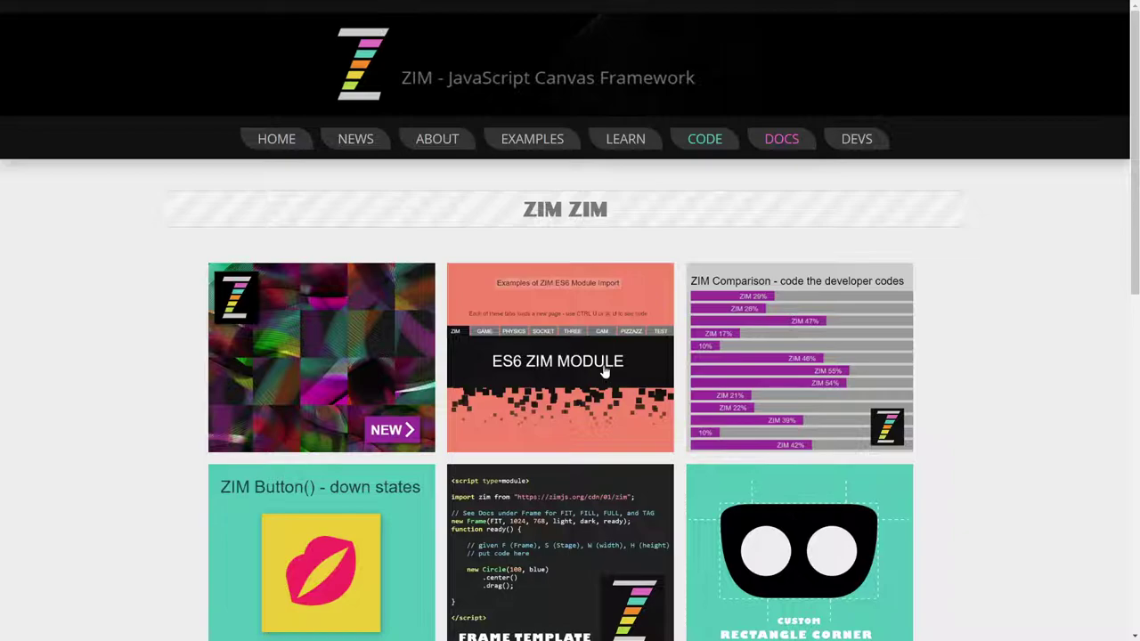
pyautogui.scroll(-4, 623, 381)
pyautogui.scroll(4, 624, 382)
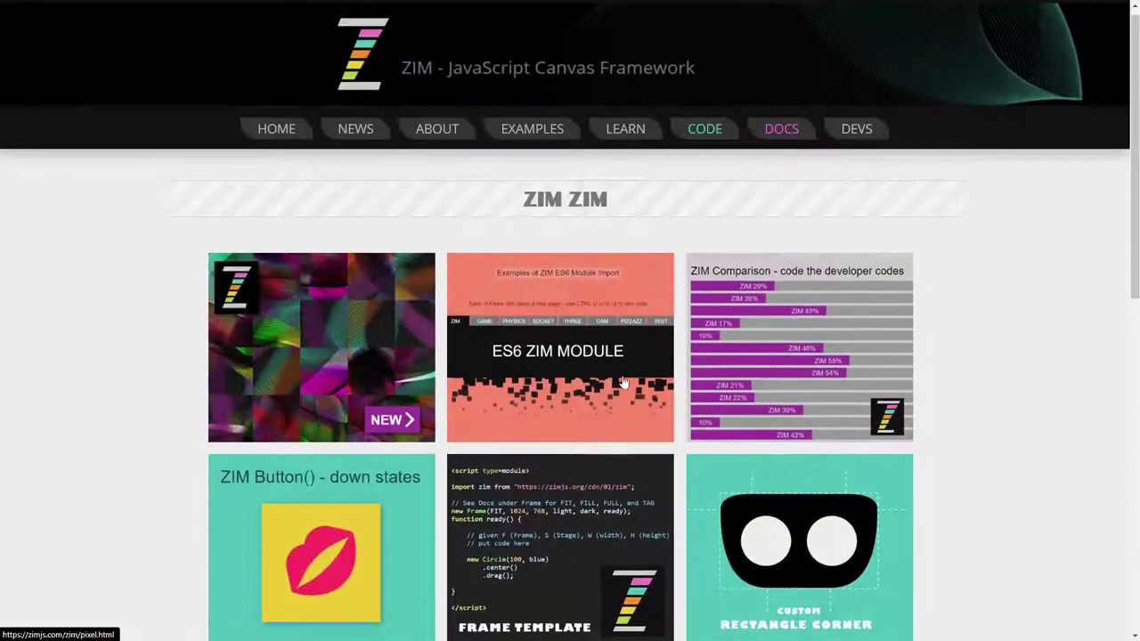
pyautogui.scroll(-4, 651, 356)
pyautogui.scroll(5, 650, 357)
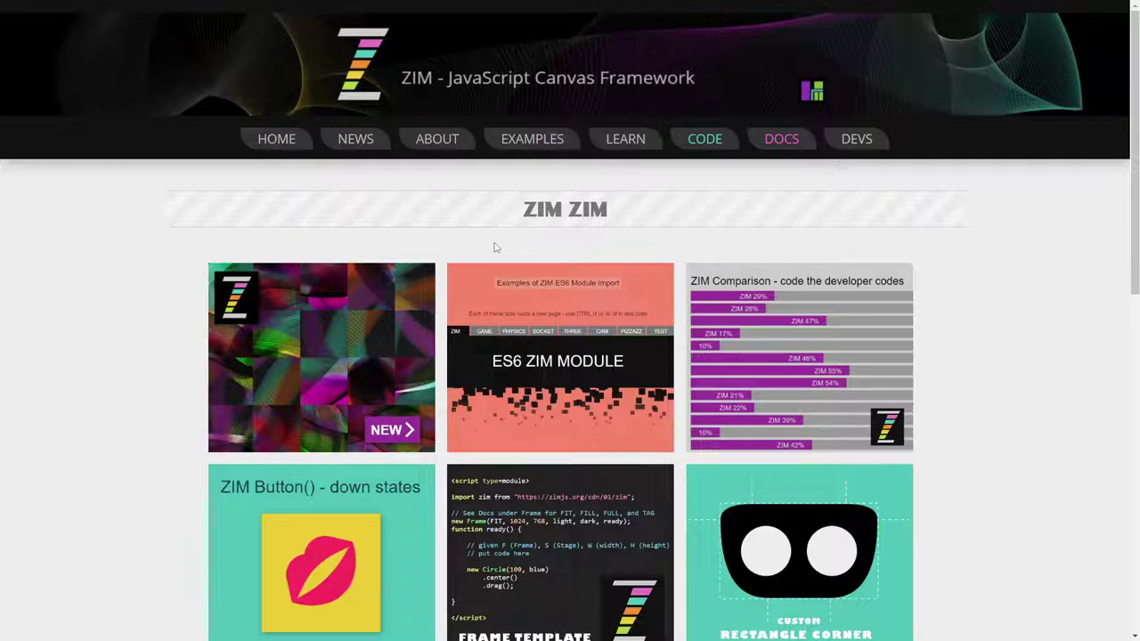
pyautogui.scroll(-3, 498, 242)
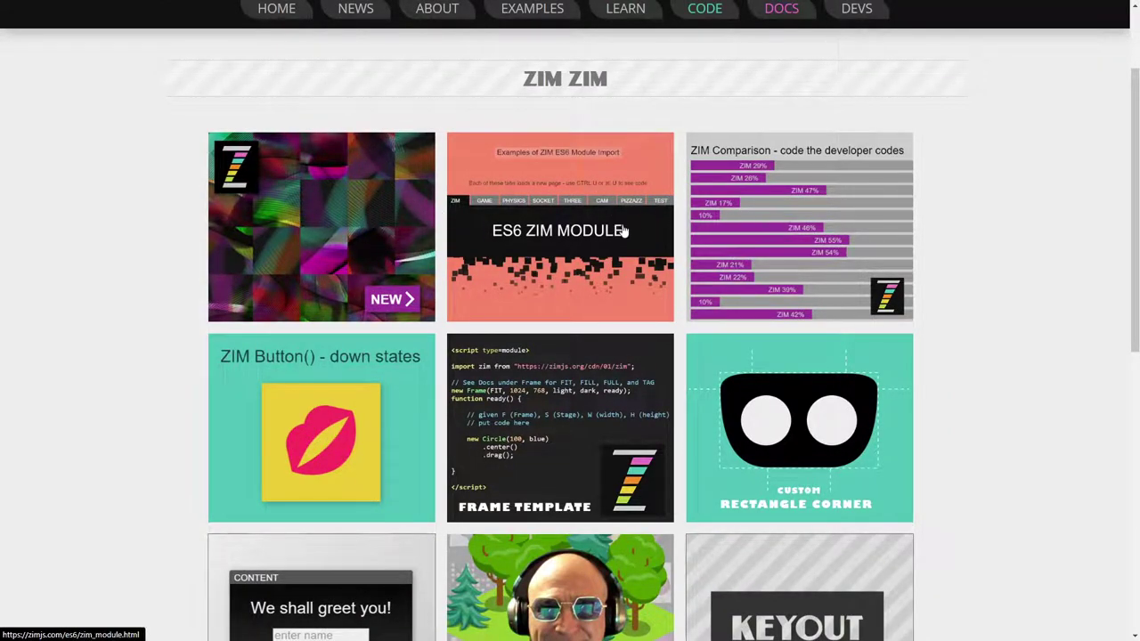
pyautogui.scroll(-4, 547, 229)
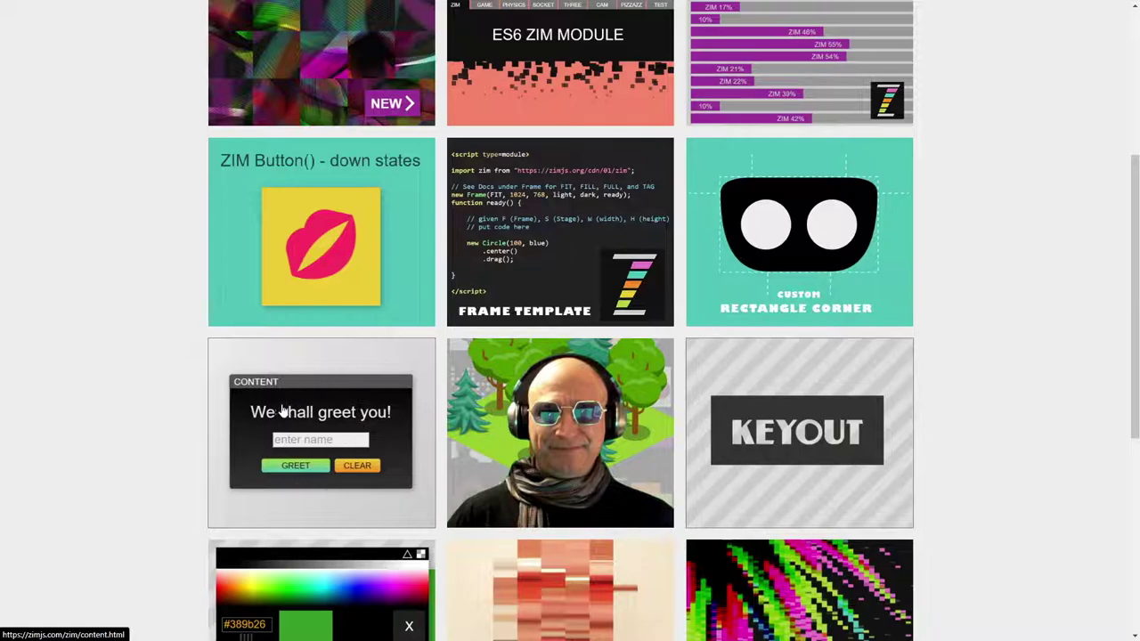
# Open the Content example, drag its panel around and press GREET with no name.
pyautogui.click(330, 411)
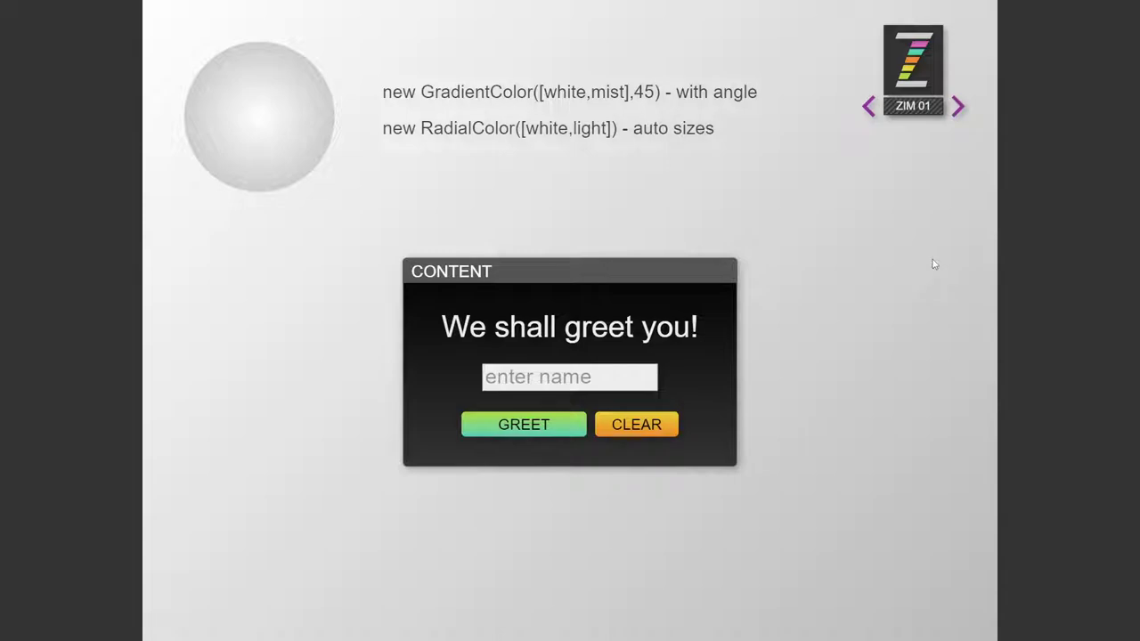
pyautogui.moveTo(603, 276)
pyautogui.mouseDown()
pyautogui.moveTo(547, 250)
pyautogui.moveTo(614, 252)
pyautogui.moveTo(549, 263)
pyautogui.moveTo(575, 265)
pyautogui.mouseUp()
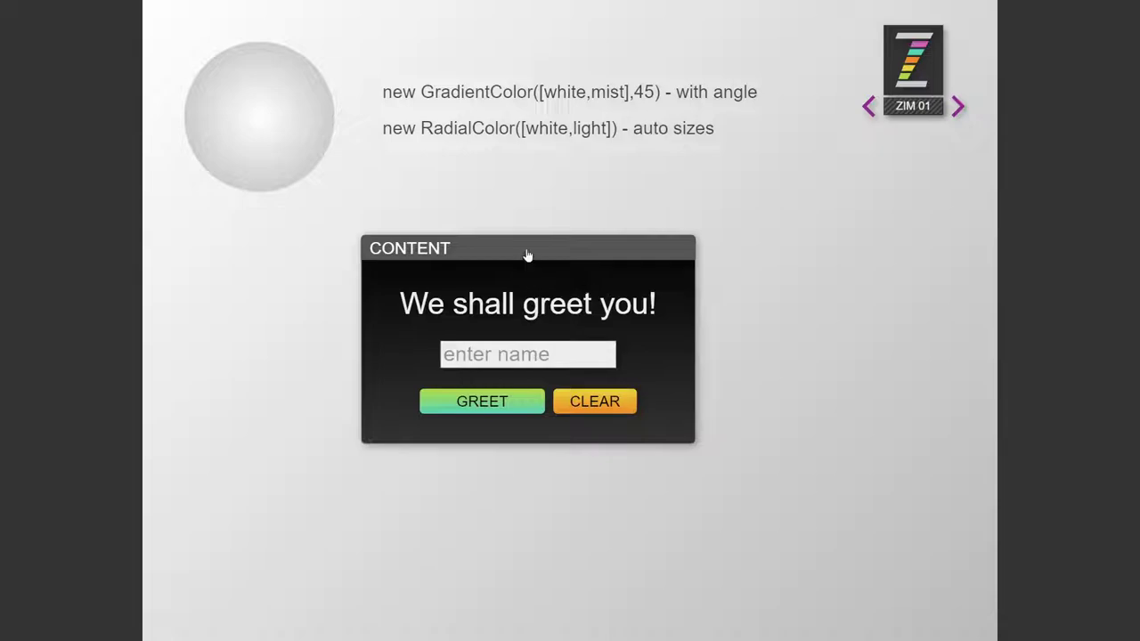
pyautogui.moveTo(529, 255)
pyautogui.mouseDown()
pyautogui.moveTo(576, 268)
pyautogui.moveTo(545, 275)
pyautogui.moveTo(649, 240)
pyautogui.moveTo(570, 262)
pyautogui.moveTo(543, 287)
pyautogui.mouseUp()
pyautogui.click(501, 387)
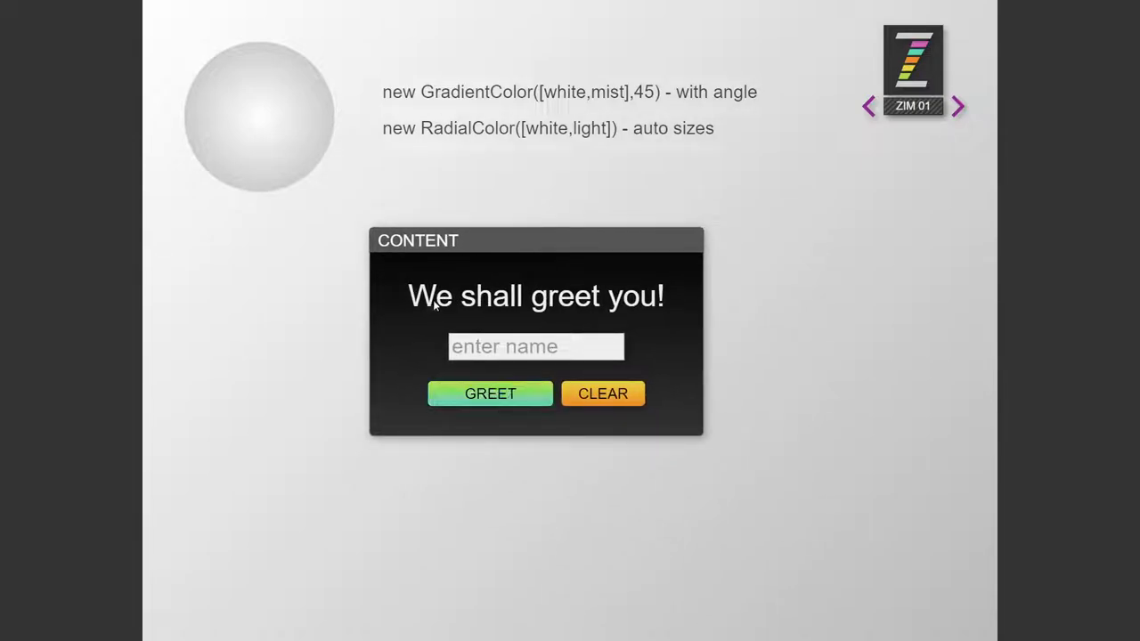
pyautogui.click(527, 389)
# Enter 'Abstract' in the name field, greet it, then select and clear it.
pyautogui.click(514, 398)
pyautogui.click(529, 339)
pyautogui.write('A')
pyautogui.write('bstract')
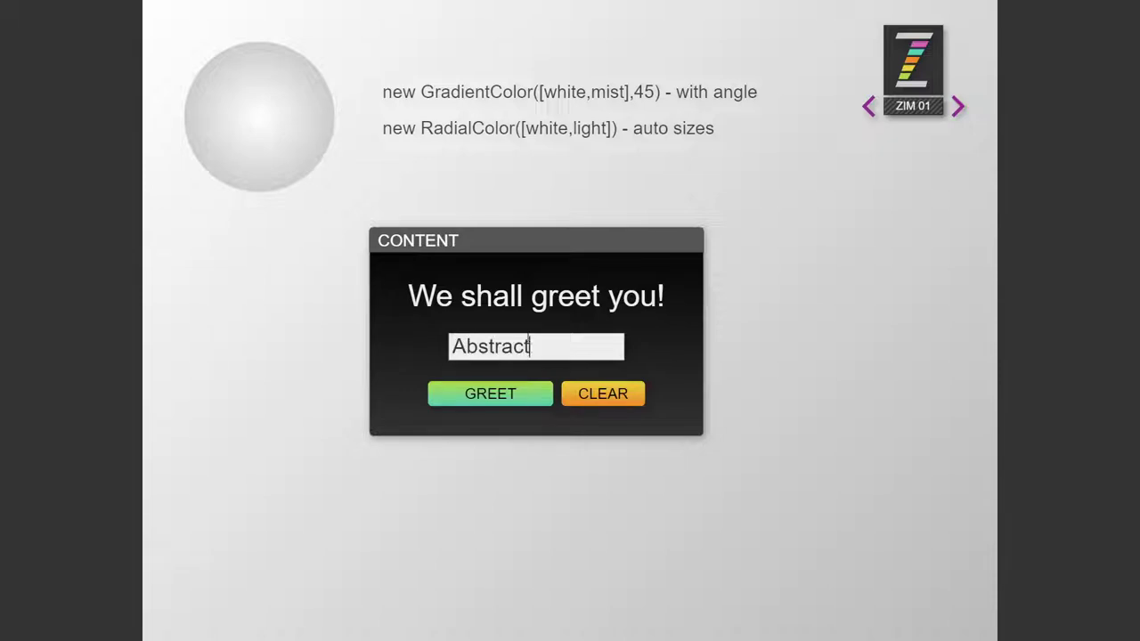
pyautogui.click(521, 393)
pyautogui.moveTo(570, 343); pyautogui.dragTo(375, 351)
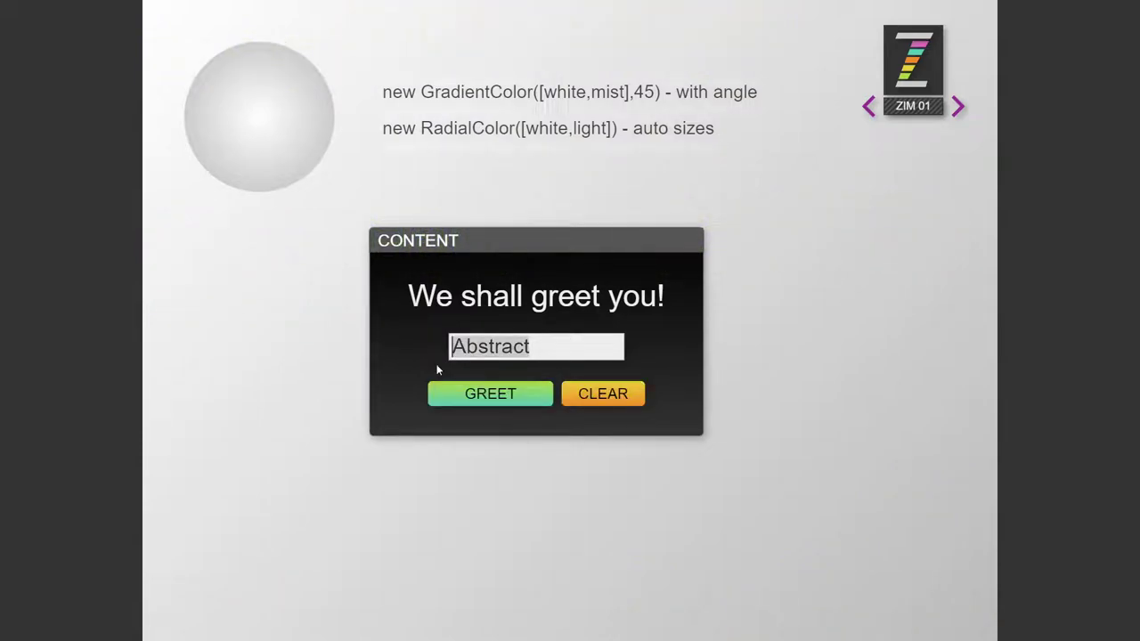
pyautogui.click(624, 396)
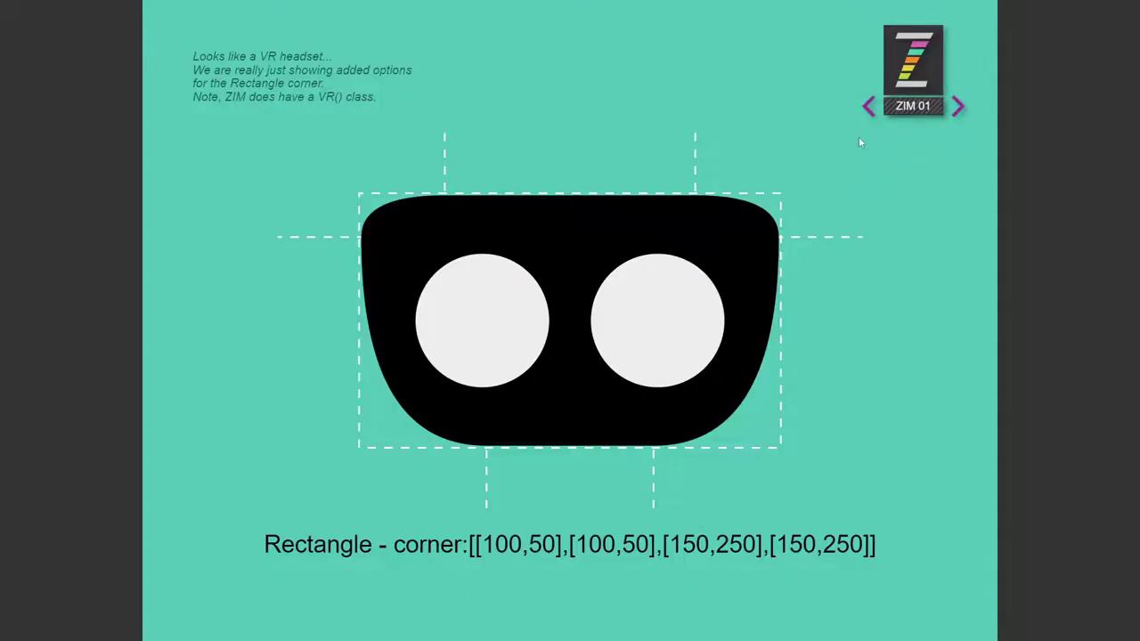
# Return to the Content greeting slide and drag its panel slightly upward.
pyautogui.click(868, 106)
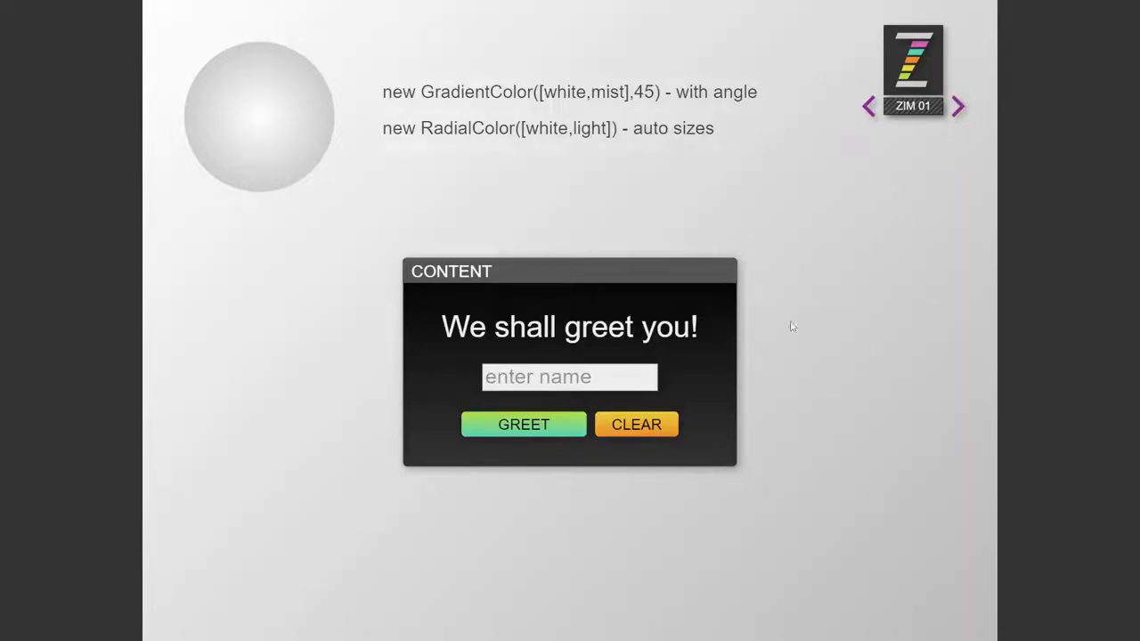
pyautogui.moveTo(527, 282); pyautogui.dragTo(535, 232)
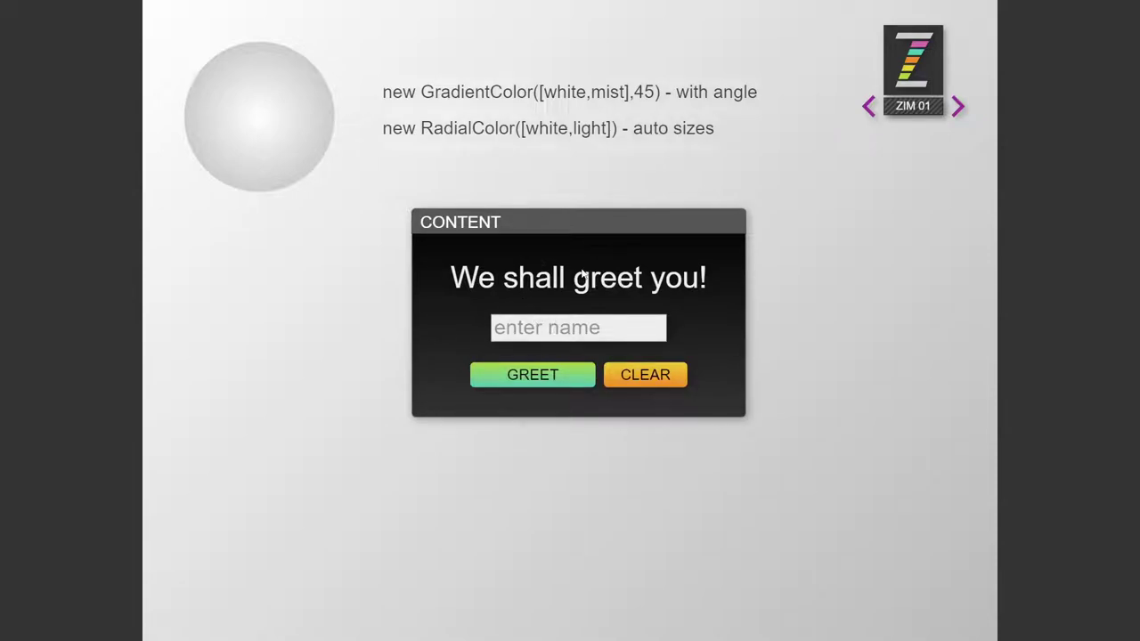
# Go to the ZIM home page, open DOCS and search for 'pane'.
pyautogui.click(904, 66)
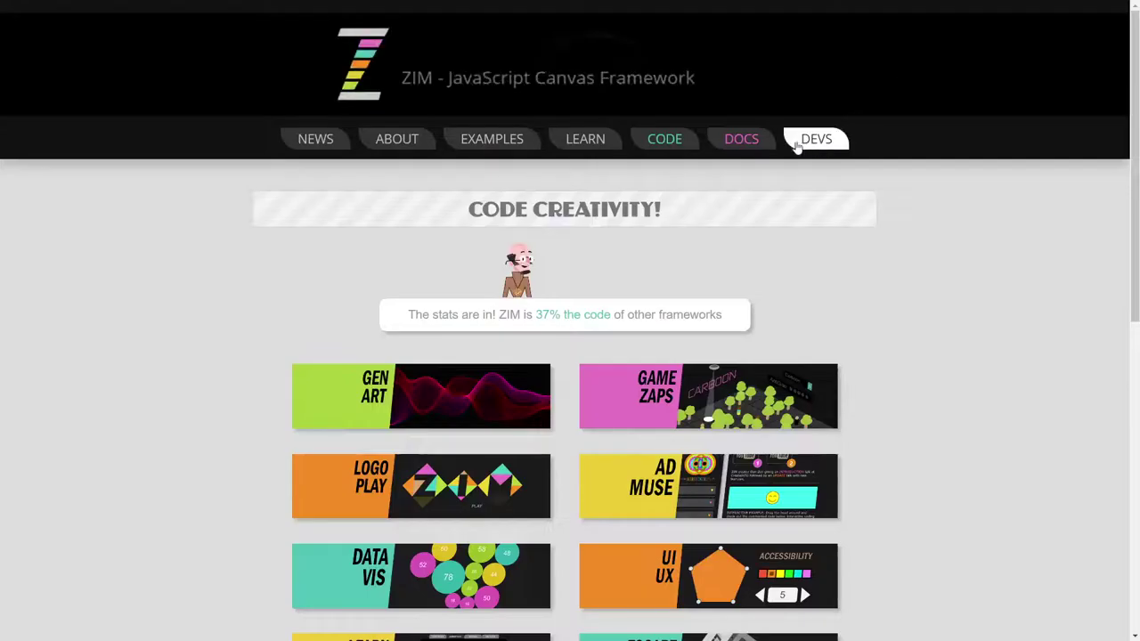
pyautogui.click(752, 142)
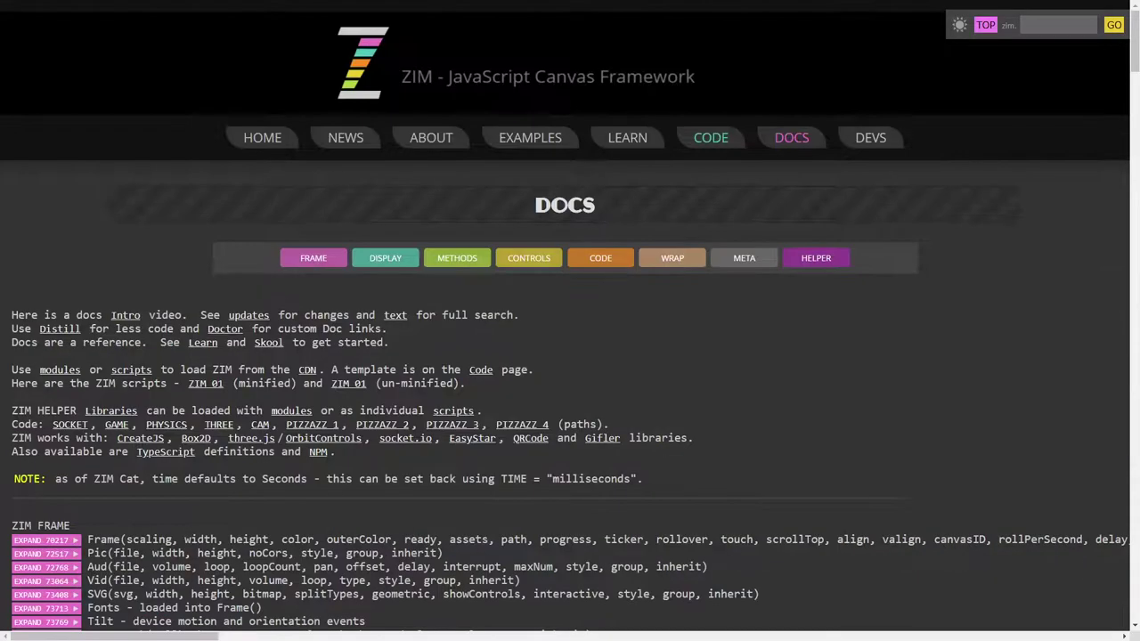
pyautogui.click(1041, 24)
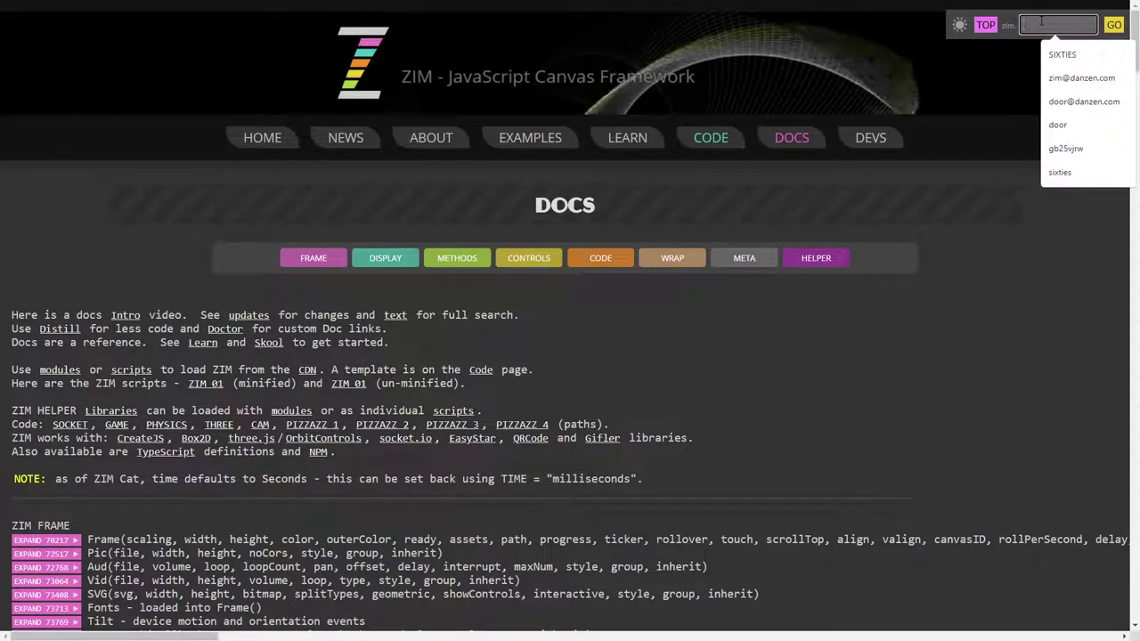
pyautogui.write('pane')
pyautogui.press('Return')
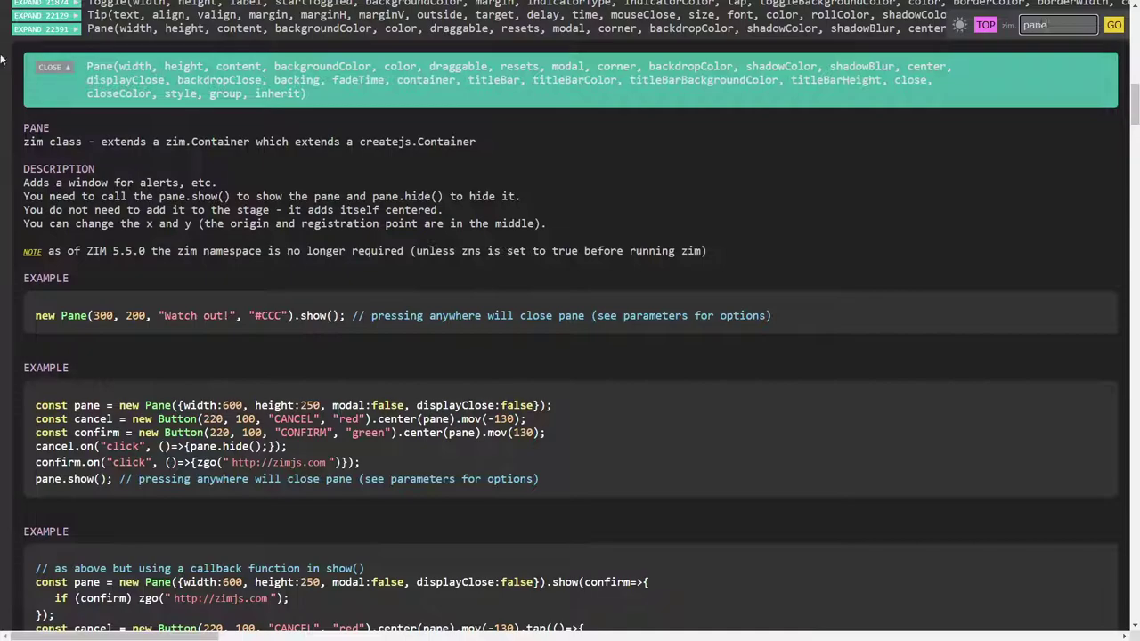
# Enlarge the docs text and highlight 'content' in the Pane signature.
pyautogui.moveTo(119, 66); pyautogui.dragTo(261, 66)
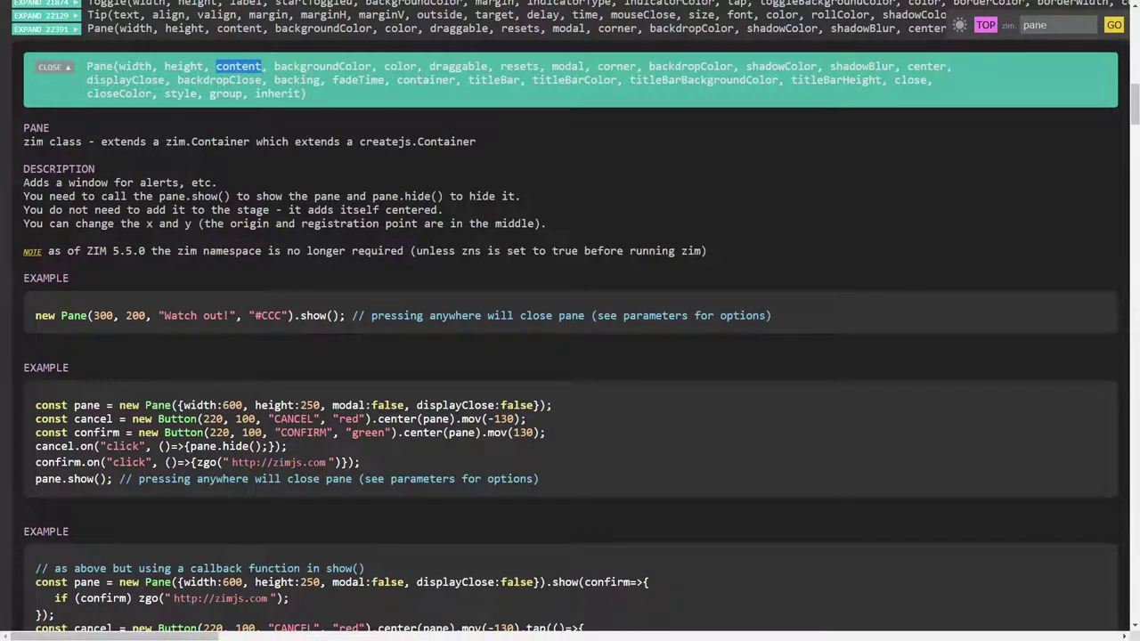
pyautogui.hotkey('ctrl', '+')
pyautogui.hotkey('ctrl', '+')
pyautogui.scroll(3, 374, 280)
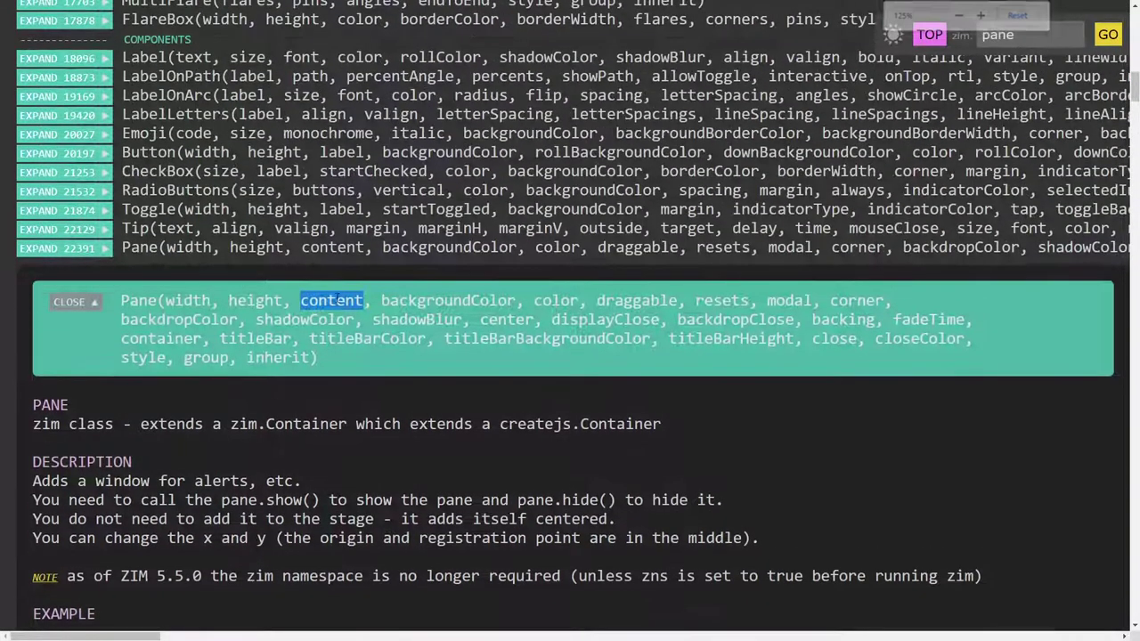
pyautogui.click(332, 303)
pyautogui.moveTo(301, 301); pyautogui.dragTo(365, 300)
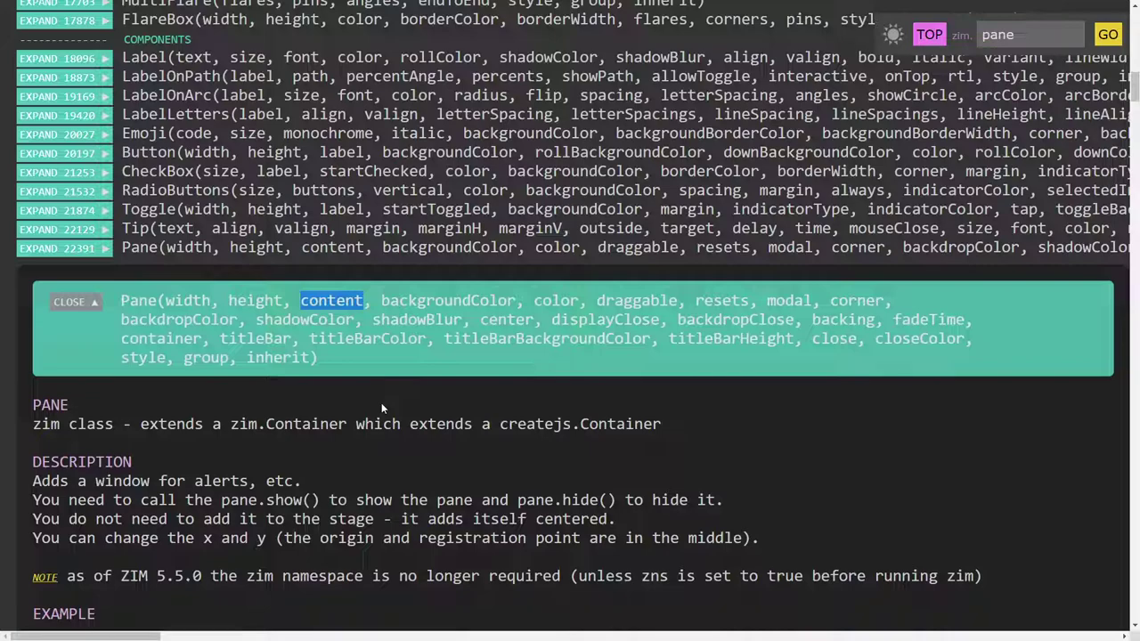
# Collapse Pane, expand the Panel entry and highlight its content parameter.
pyautogui.click(64, 249)
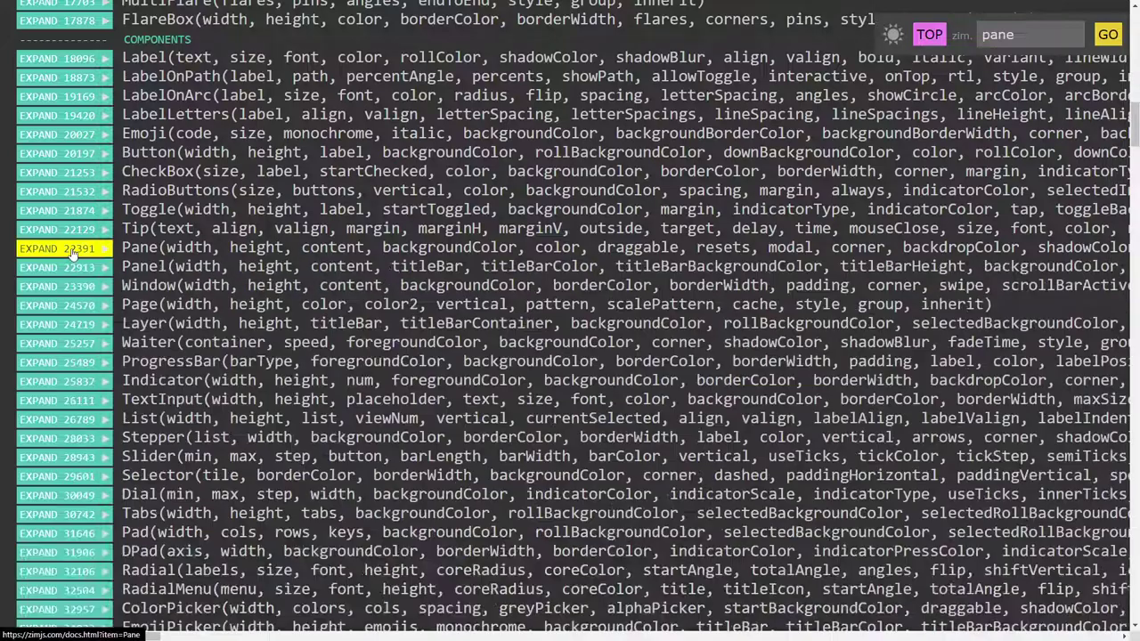
pyautogui.click(89, 272)
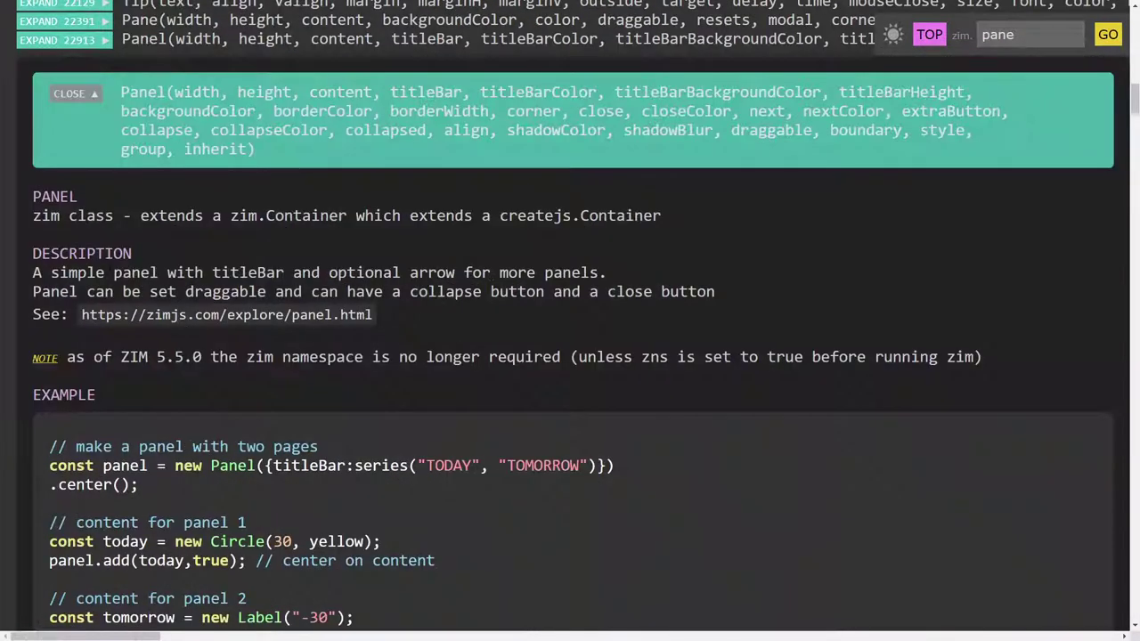
pyautogui.moveTo(310, 92); pyautogui.dragTo(380, 92)
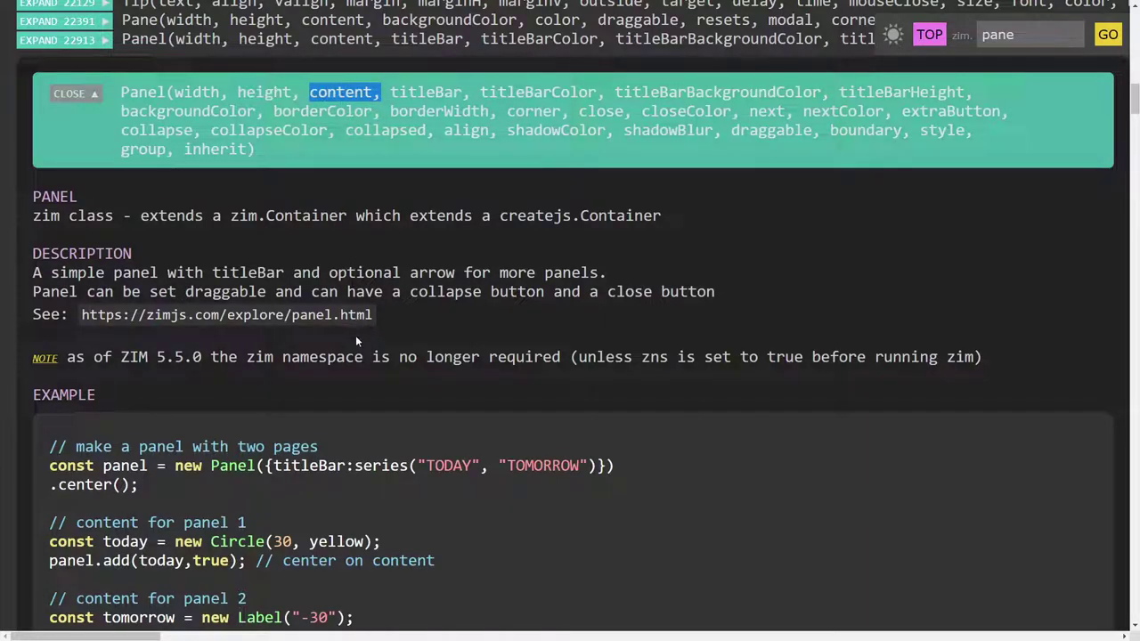
# Scroll through Panel's parameters and methods, then back up to double-click 'content'.
pyautogui.scroll(-3, 348, 371)
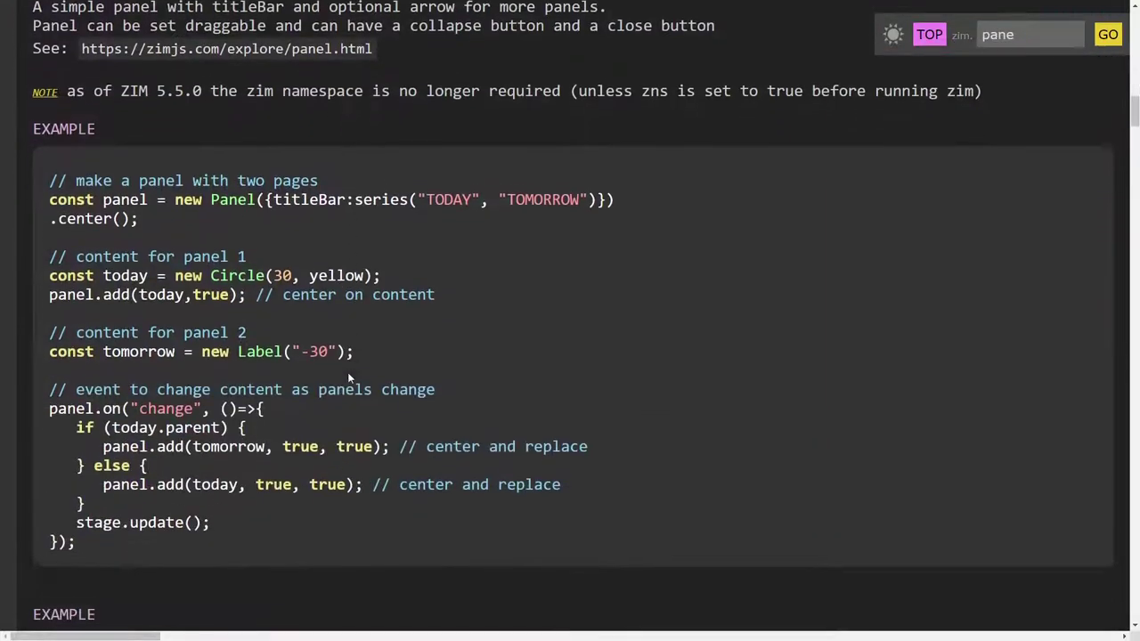
pyautogui.scroll(-3, 345, 375)
pyautogui.scroll(-1, 347, 381)
pyautogui.scroll(-3, 347, 381)
pyautogui.scroll(-3, 347, 383)
pyautogui.scroll(-3, 347, 384)
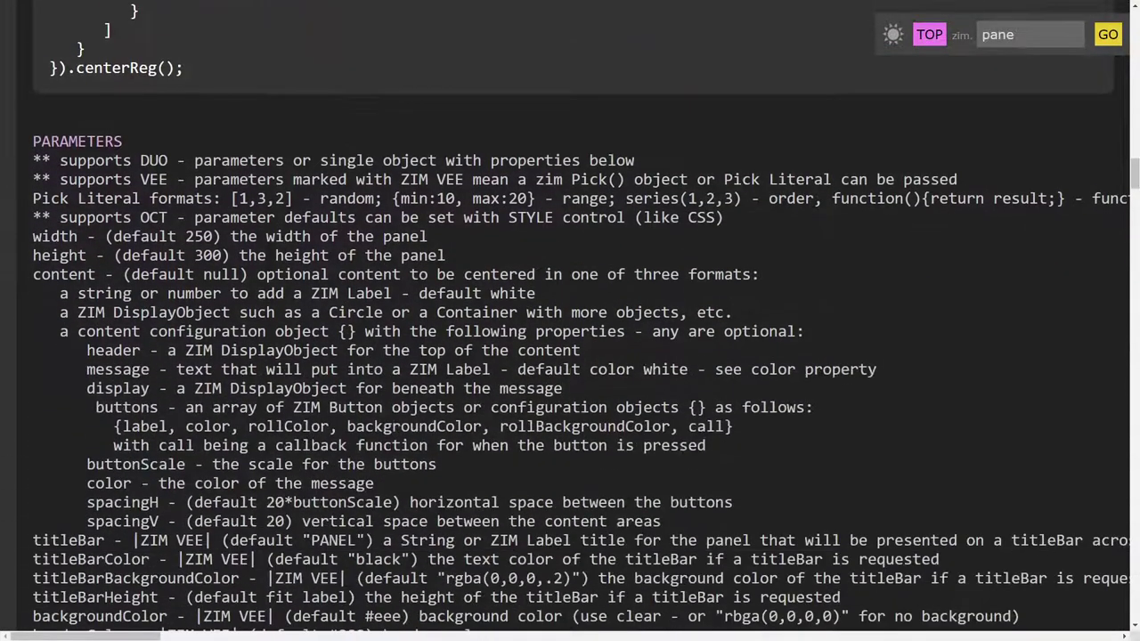
pyautogui.scroll(-1, 346, 384)
pyautogui.scroll(-5, 346, 384)
pyautogui.scroll(-3, 346, 384)
pyautogui.scroll(-3, 346, 384)
pyautogui.scroll(3, 347, 384)
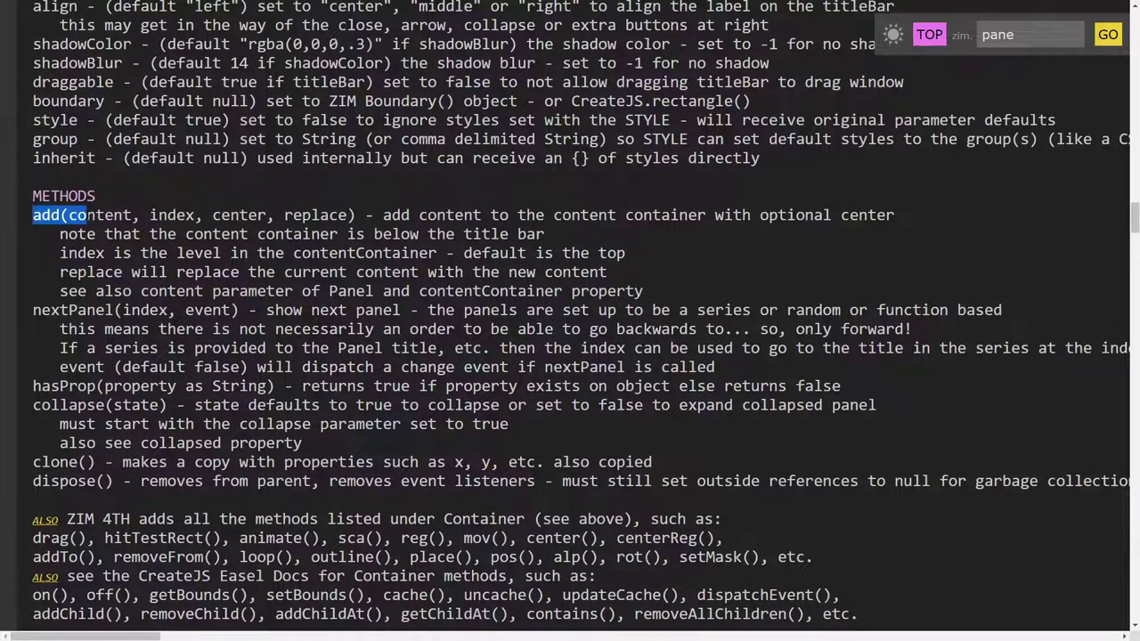
pyautogui.scroll(3, 526, 297)
pyautogui.scroll(7, 526, 296)
pyautogui.scroll(3, 527, 297)
pyautogui.scroll(6, 526, 297)
pyautogui.scroll(4, 527, 296)
pyautogui.scroll(3, 526, 297)
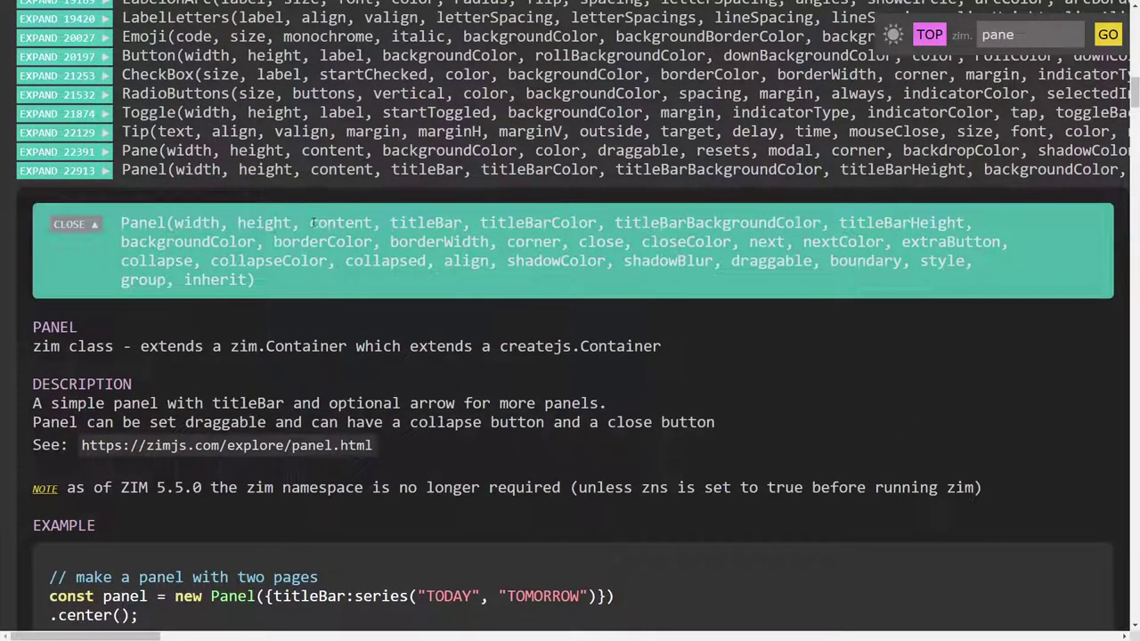
pyautogui.doubleClick(313, 223)
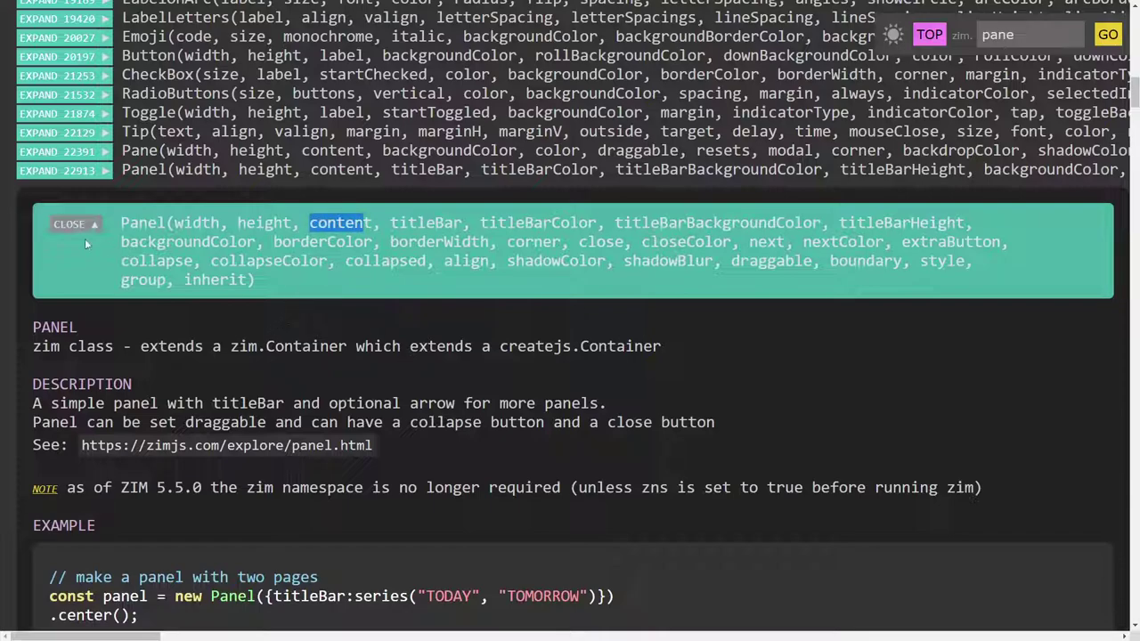
# Collapse Panel, expand the Window entry and point out its content parameter.
pyautogui.click(90, 170)
pyautogui.click(62, 189)
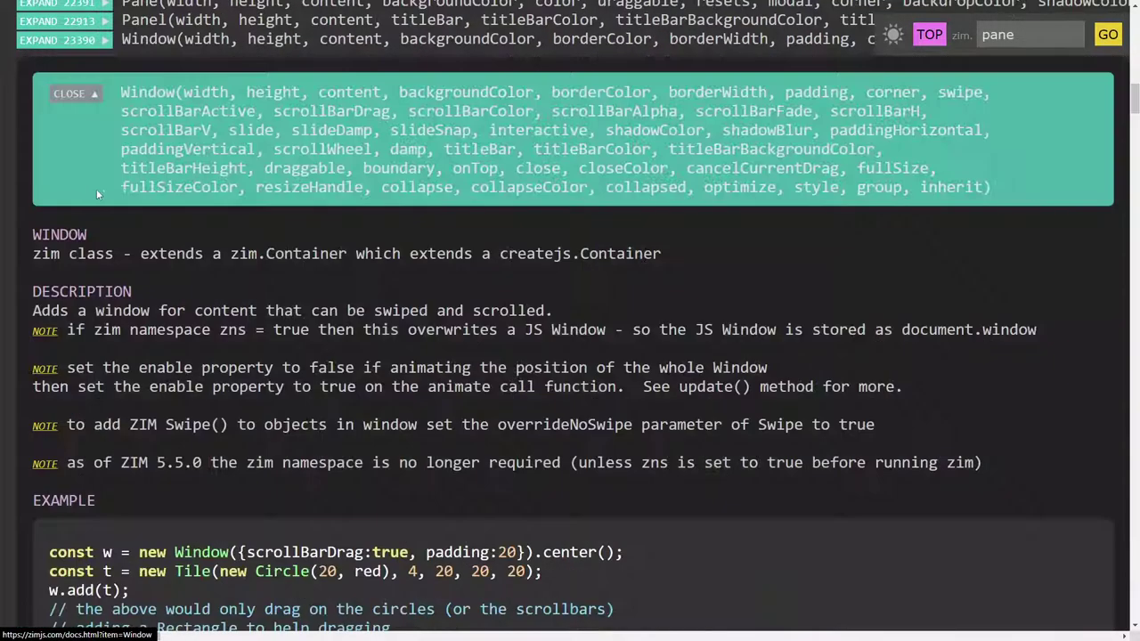
pyautogui.doubleClick(334, 92)
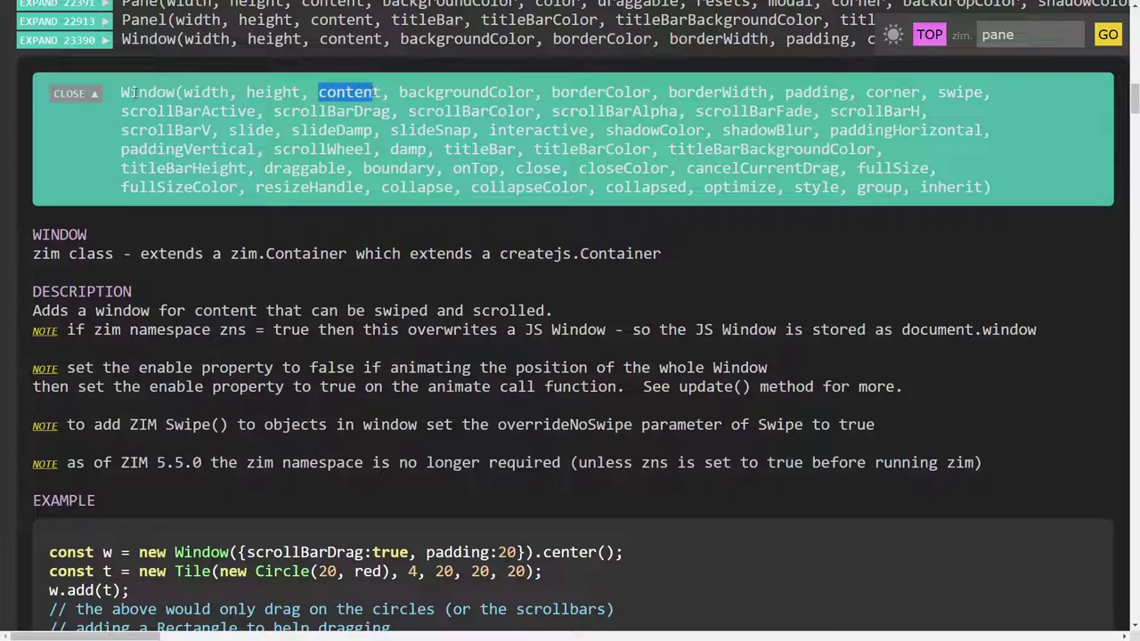
pyautogui.scroll(1, 140, 97)
pyautogui.scroll(2, 140, 96)
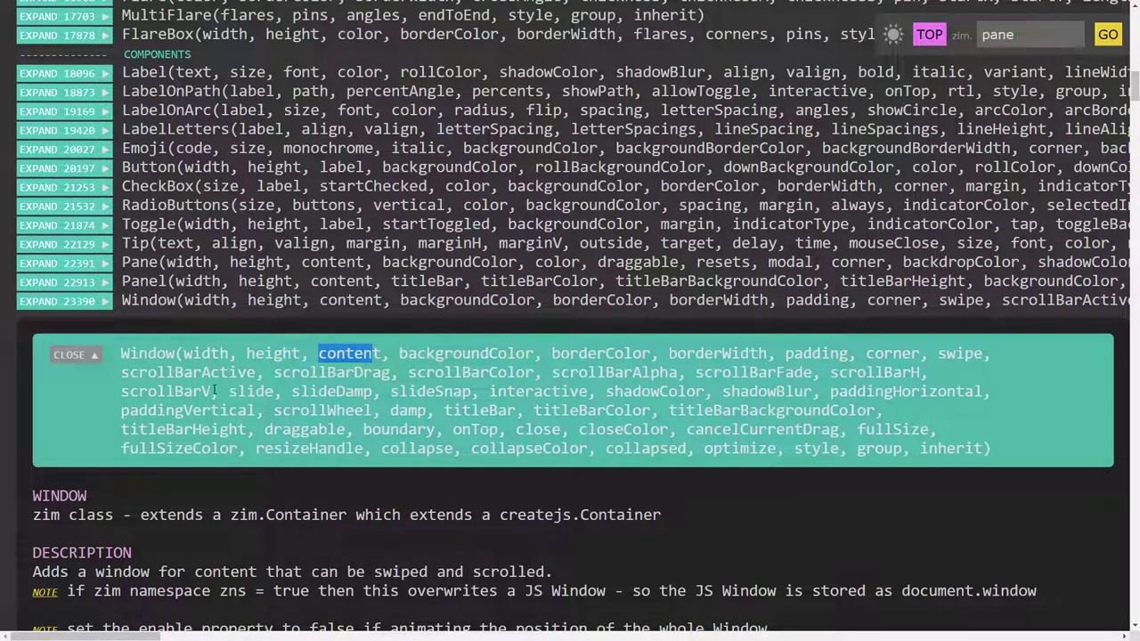
# Collapse Window, reopen Panel and highlight its content parameter again.
pyautogui.click(65, 303)
pyautogui.scroll(2, 65, 319)
pyautogui.click(65, 407)
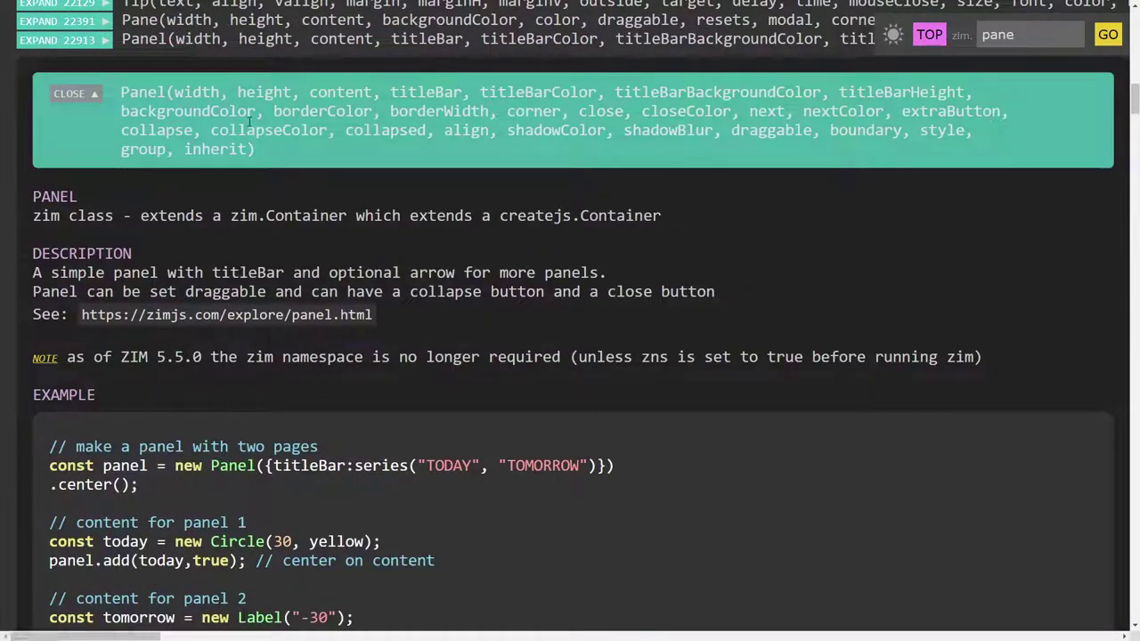
pyautogui.doubleClick(332, 92)
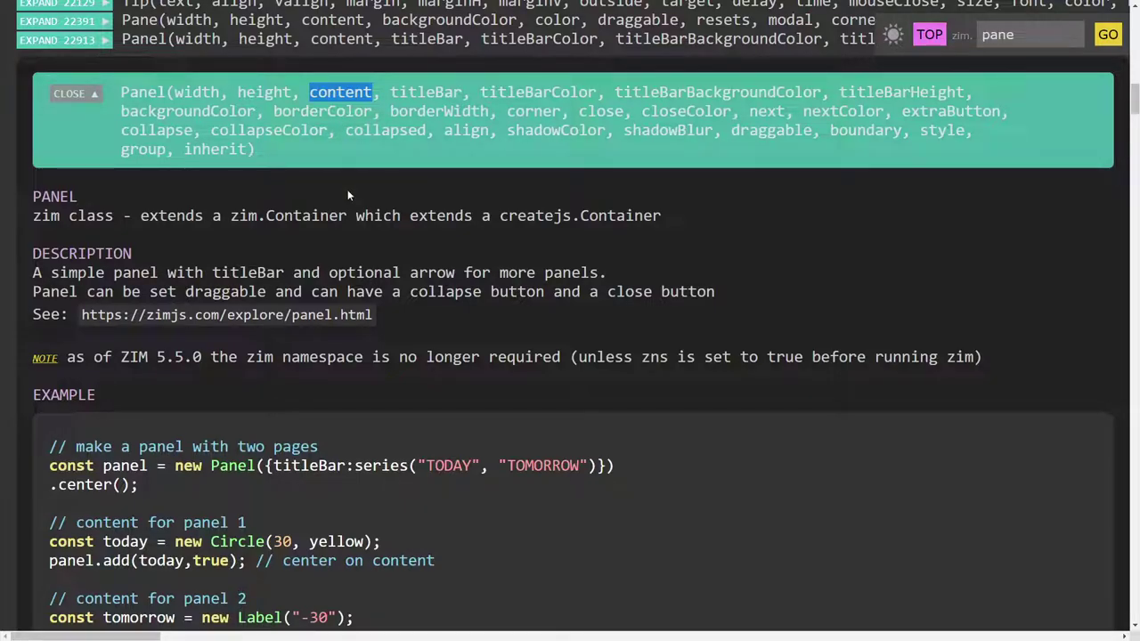
pyautogui.moveTo(330, 92)
pyautogui.mouseDown()
pyautogui.moveTo(310, 91)
pyautogui.moveTo(374, 91)
pyautogui.mouseUp()
# Switch to the Pane entry, mark its 'content' parameter and scroll to the config-object example.
pyautogui.click(80, 40)
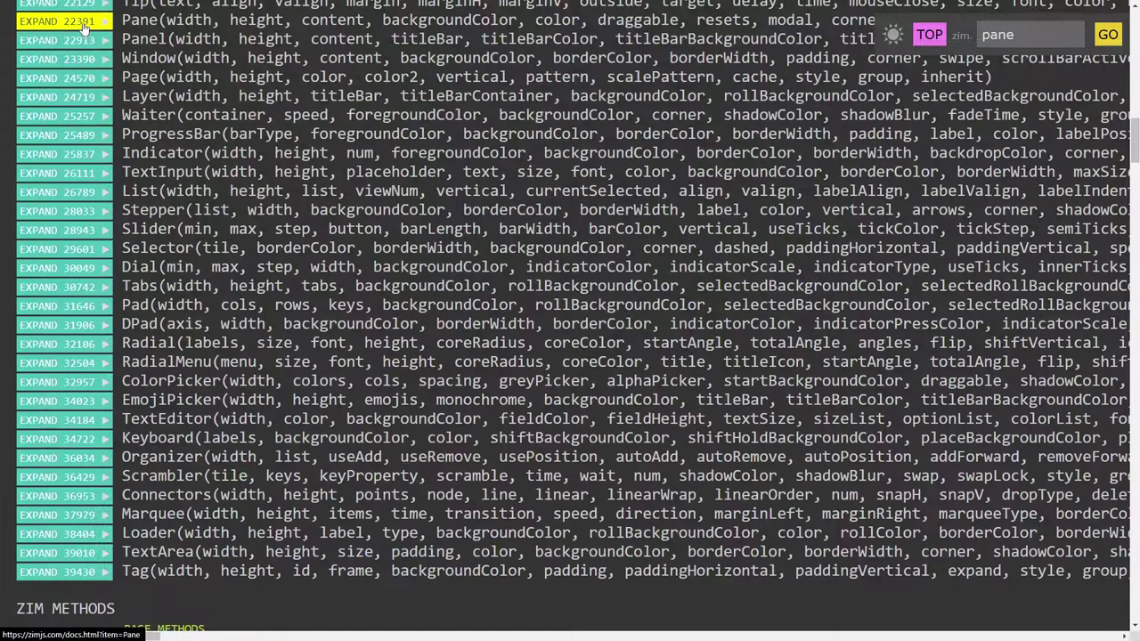
pyautogui.click(83, 26)
pyautogui.doubleClick(340, 93)
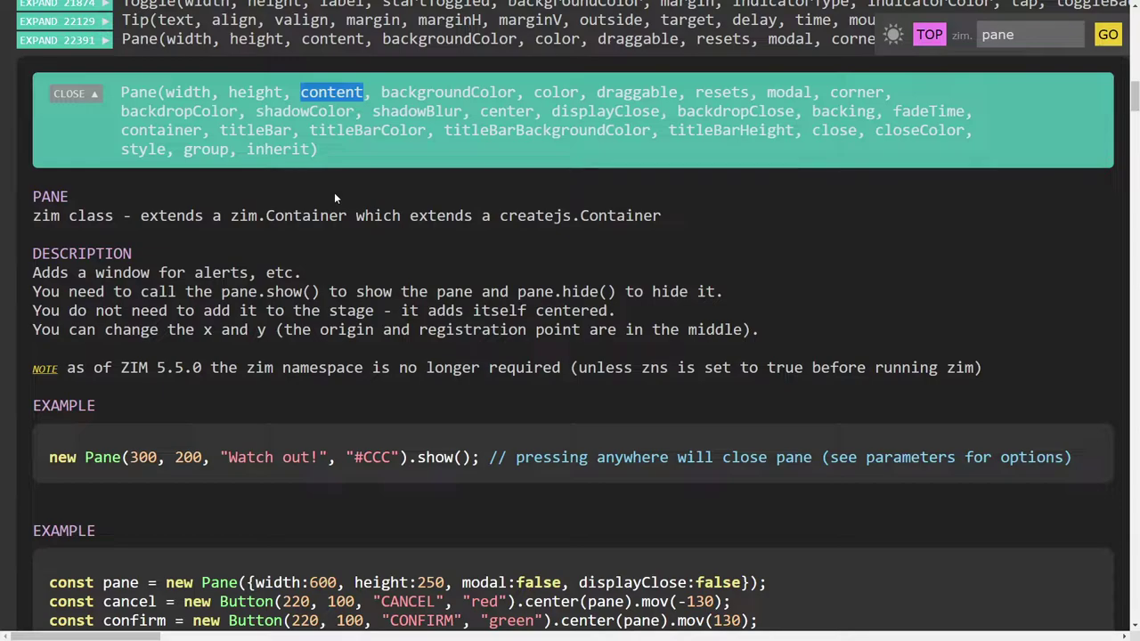
pyautogui.scroll(-4, 402, 221)
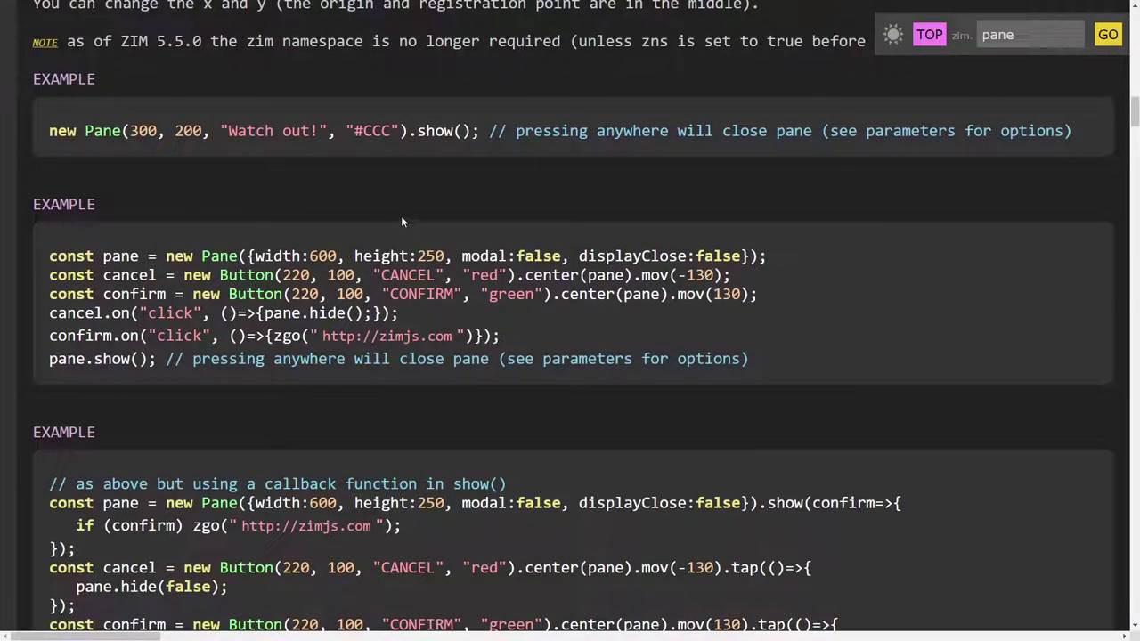
pyautogui.scroll(-3, 402, 221)
pyautogui.scroll(-3, 402, 221)
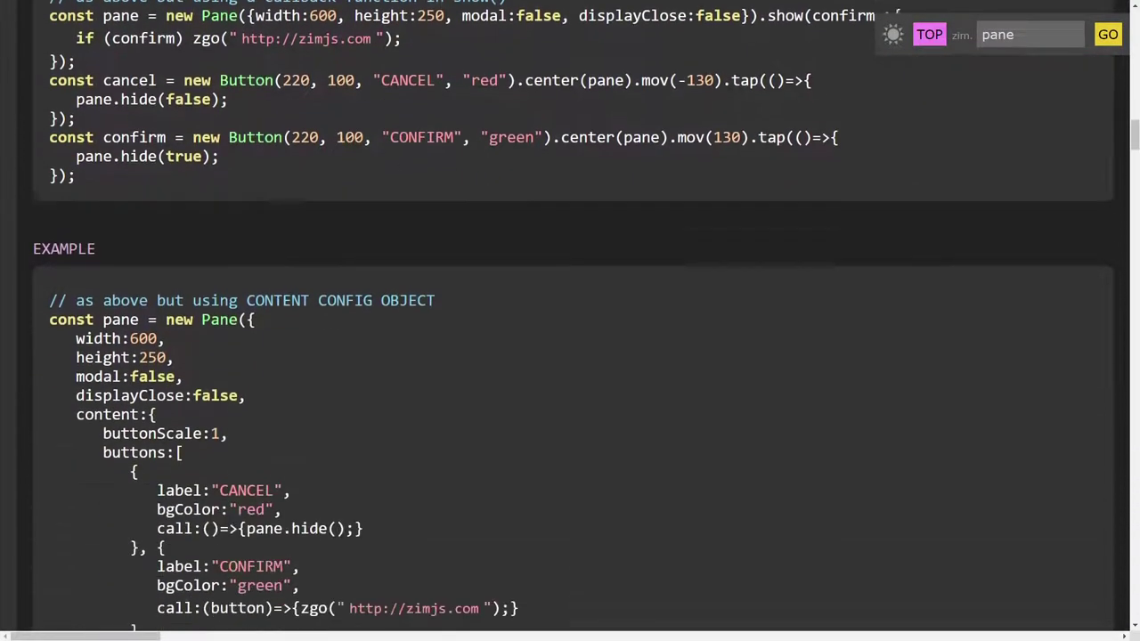
pyautogui.scroll(-2, 401, 210)
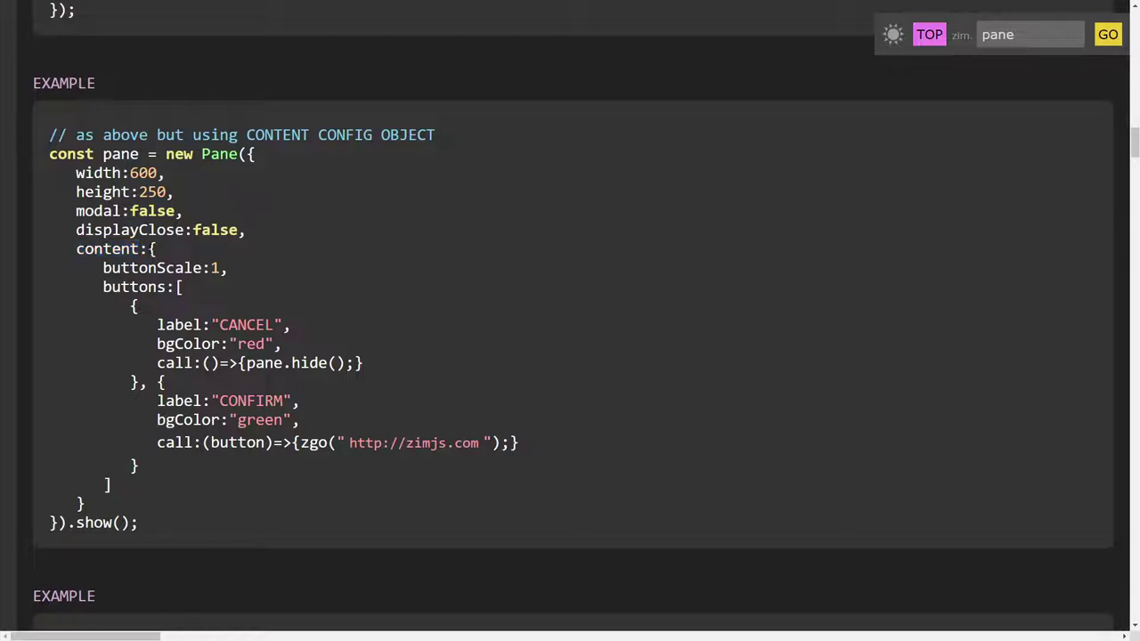
pyautogui.moveTo(110, 486); pyautogui.dragTo(94, 503)
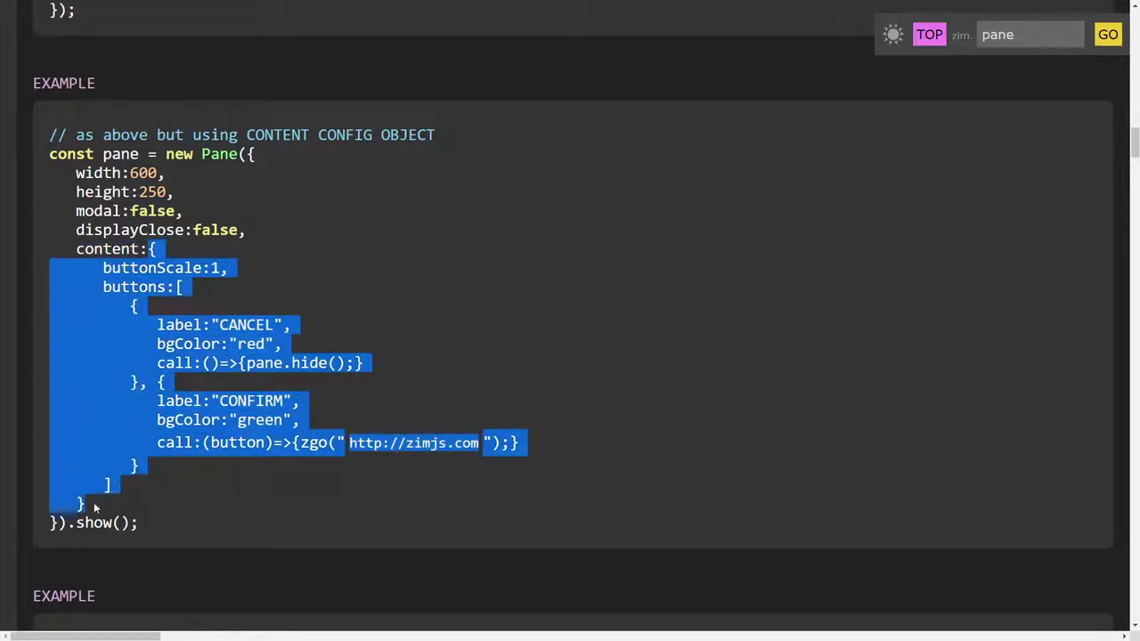
pyautogui.click(140, 291)
pyautogui.moveTo(104, 268); pyautogui.dragTo(219, 269)
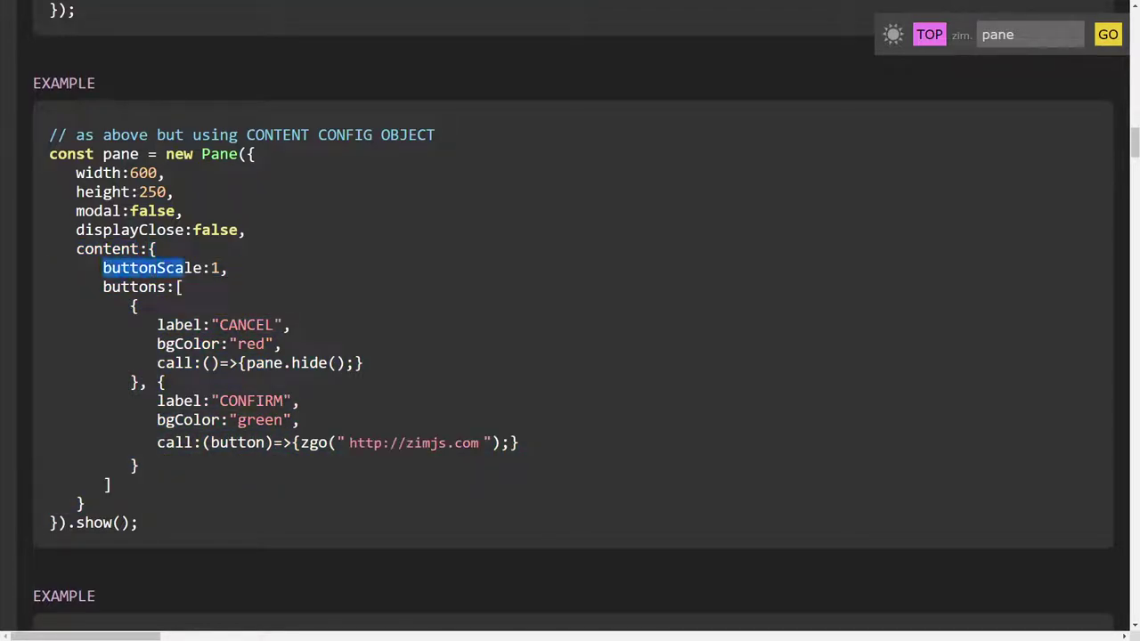
pyautogui.moveTo(94, 287); pyautogui.dragTo(166, 287)
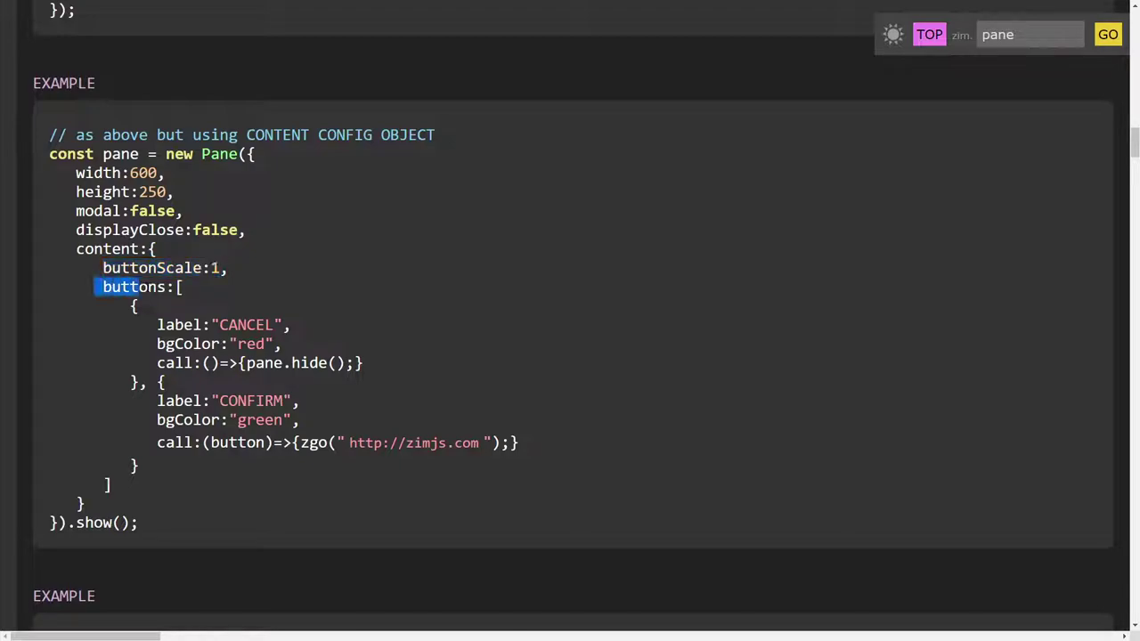
pyautogui.click(166, 287)
pyautogui.moveTo(96, 268); pyautogui.dragTo(200, 463)
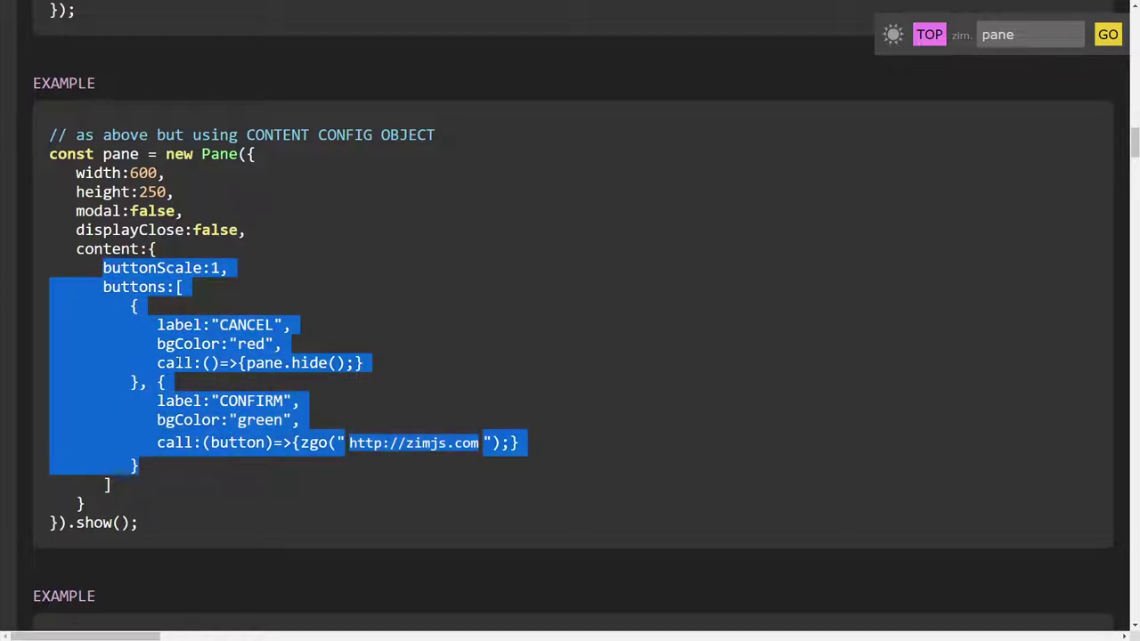
pyautogui.click(169, 345)
pyautogui.moveTo(112, 267); pyautogui.dragTo(245, 270)
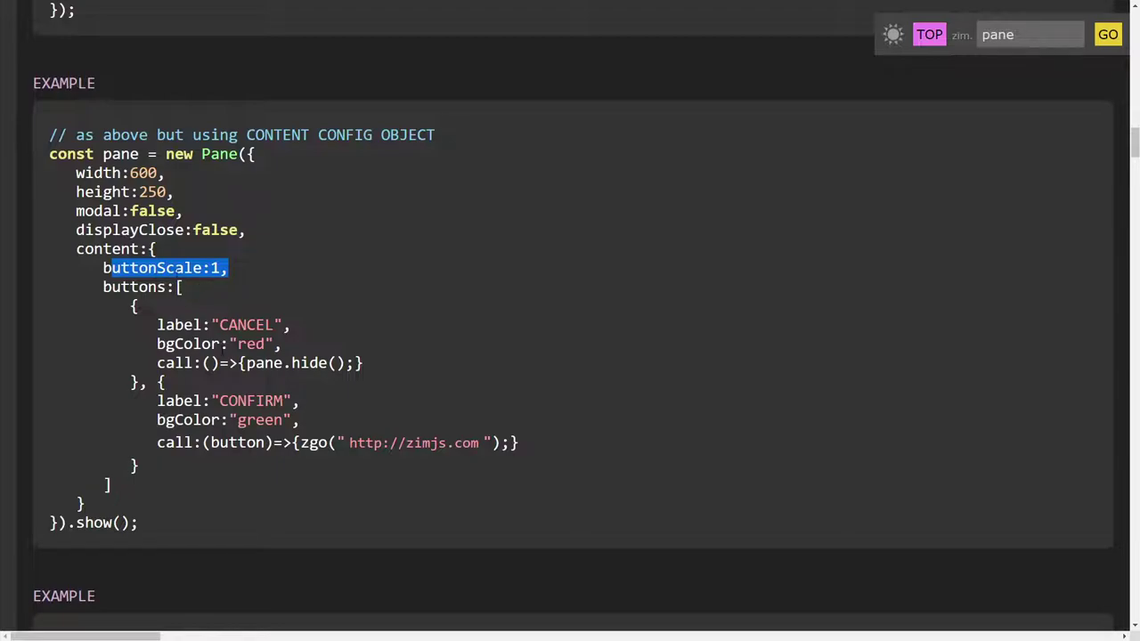
pyautogui.moveTo(103, 268); pyautogui.dragTo(277, 271)
pyautogui.moveTo(131, 305)
pyautogui.mouseDown()
pyautogui.moveTo(301, 325)
pyautogui.moveTo(374, 363)
pyautogui.moveTo(145, 382)
pyautogui.moveTo(149, 459)
pyautogui.mouseUp()
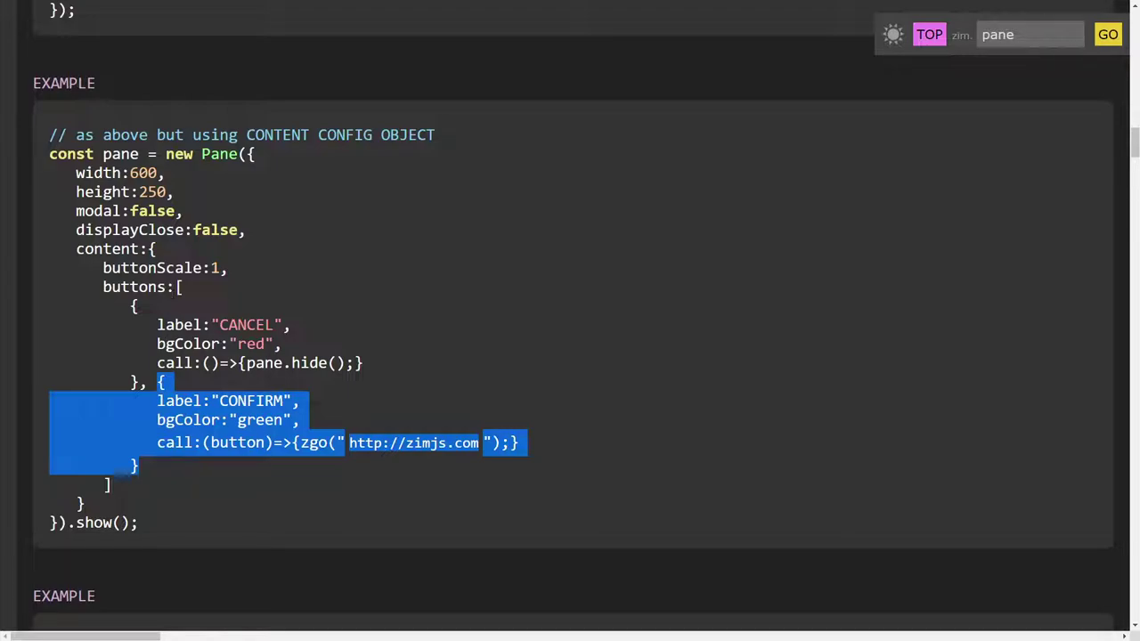
# Highlight the CANCEL button's label and bgColor lines, then the whole buttonScale and buttons section.
pyautogui.click(125, 471)
pyautogui.moveTo(157, 324); pyautogui.dragTo(291, 325)
pyautogui.moveTo(157, 344); pyautogui.dragTo(319, 349)
pyautogui.click(319, 353)
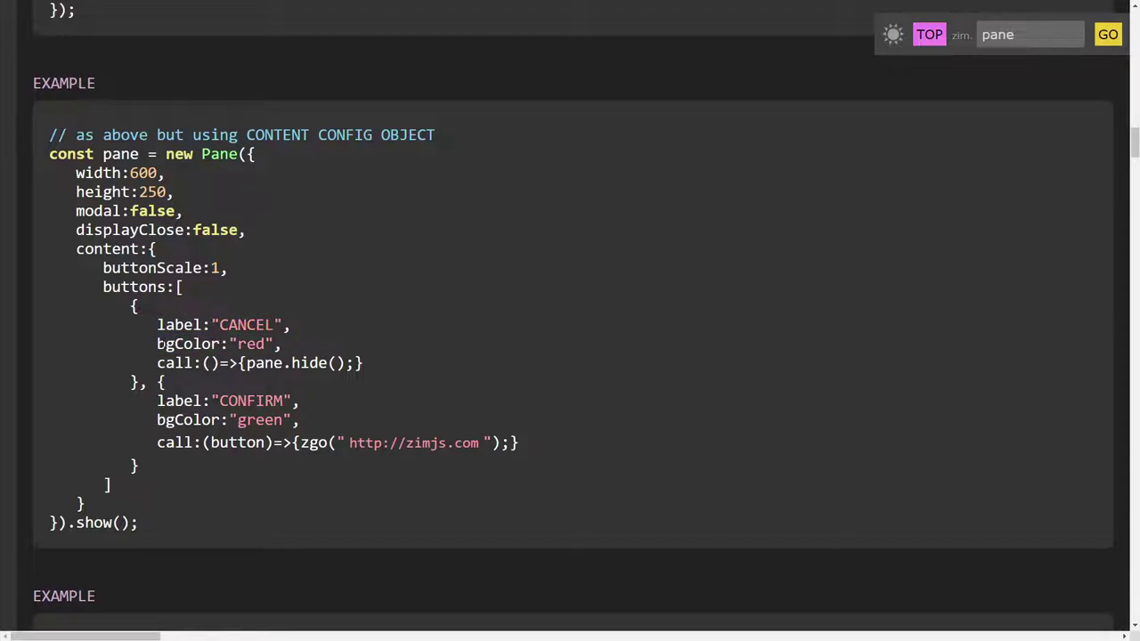
pyautogui.doubleClick(188, 344)
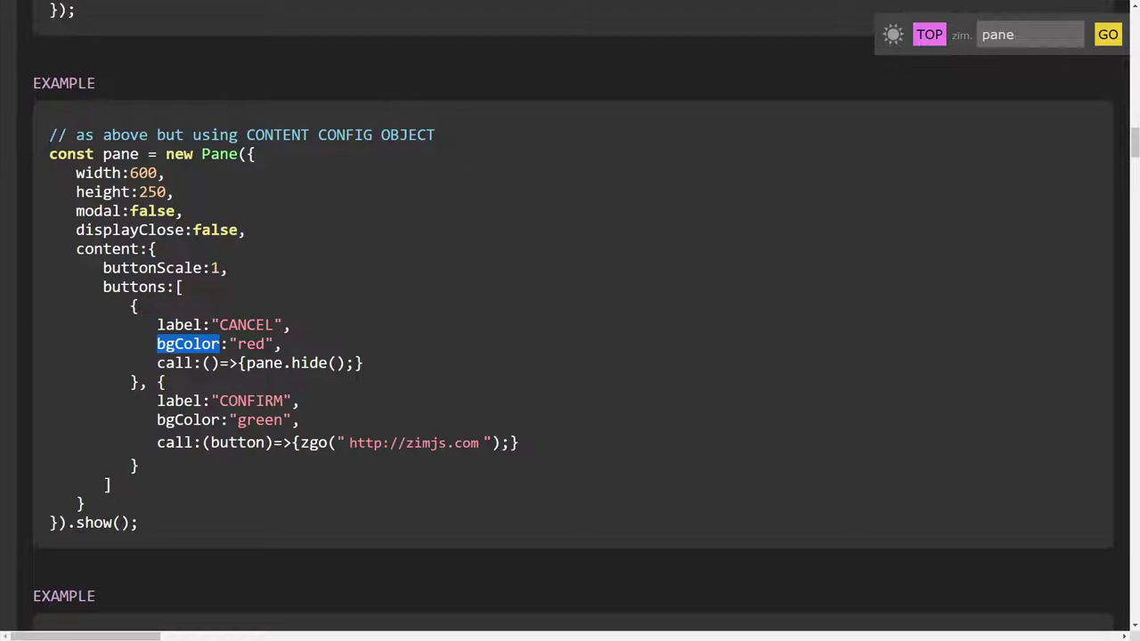
pyautogui.moveTo(150, 325); pyautogui.dragTo(356, 351)
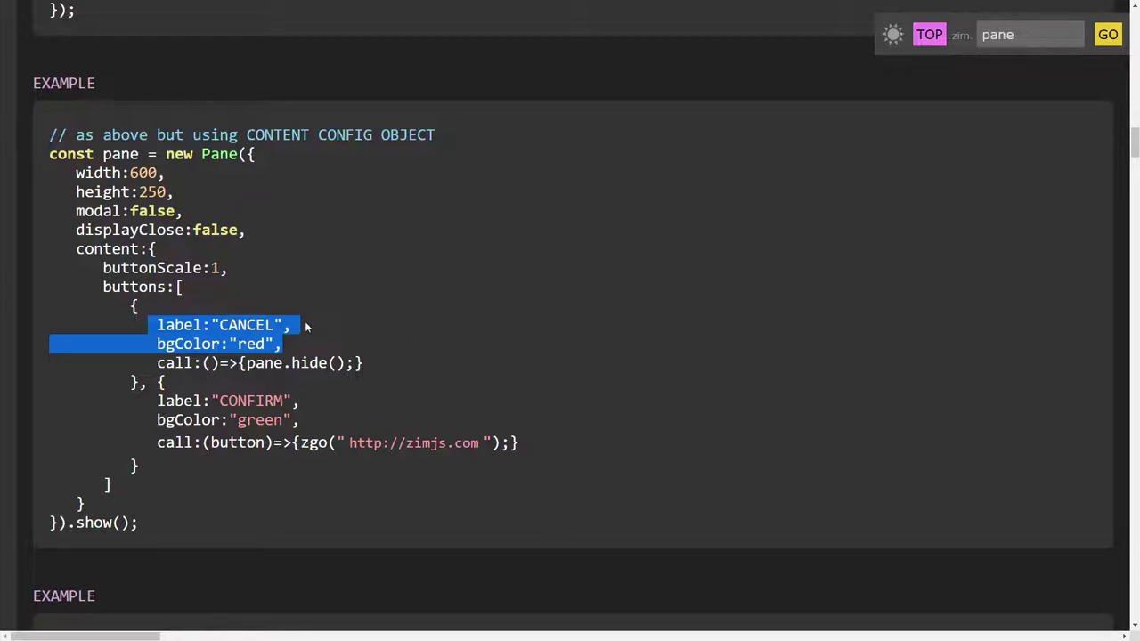
pyautogui.moveTo(102, 267); pyautogui.dragTo(211, 468)
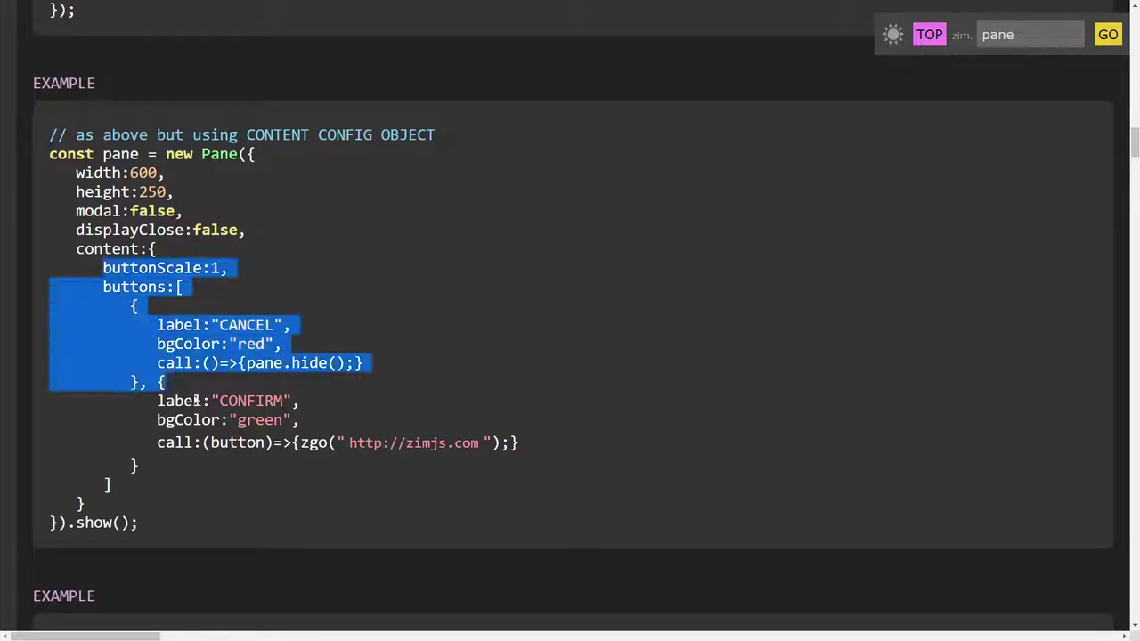
pyautogui.click(212, 478)
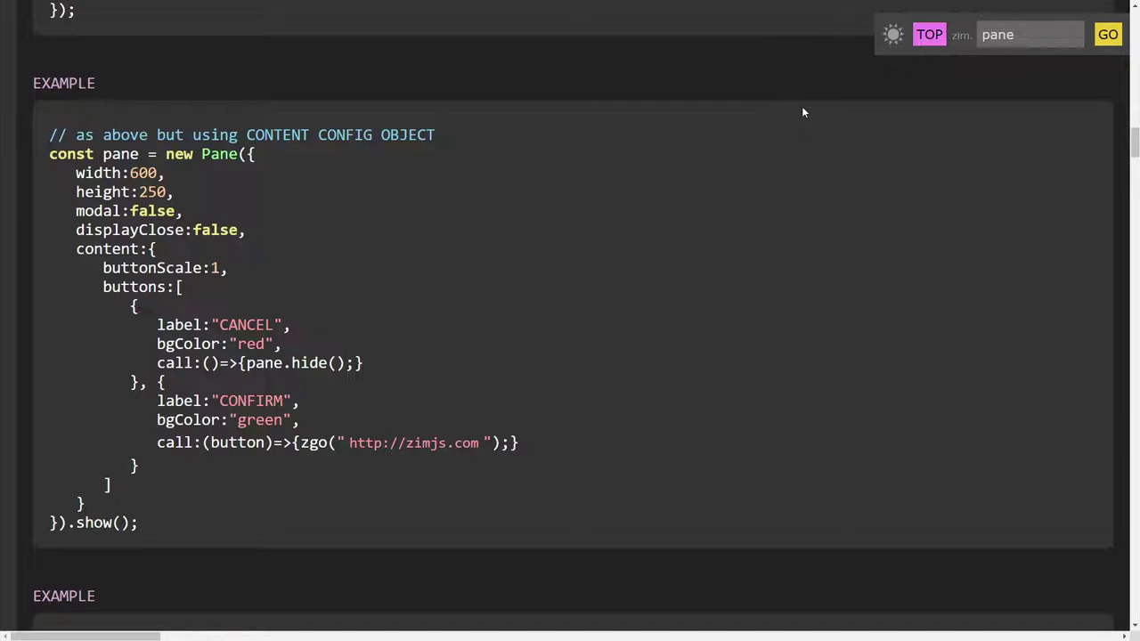
# Leave fullscreen, open a Browser-Plus preview of content.html in Atom, and drag its CONTENT panel.
pyautogui.press('F11')
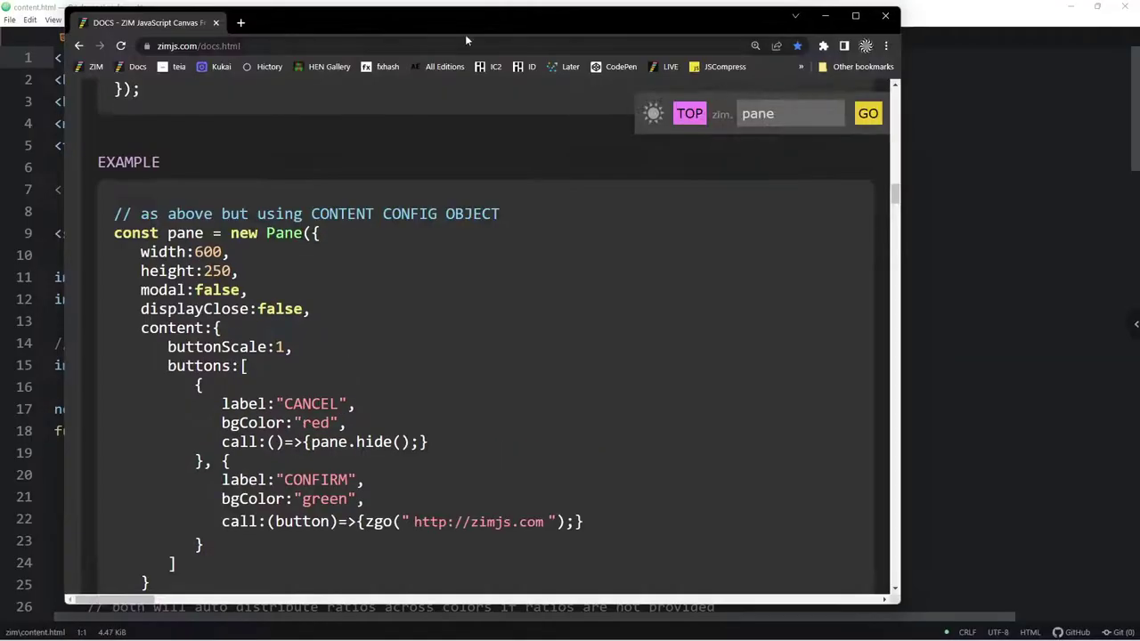
pyautogui.hotkey('alt', 'Tab')
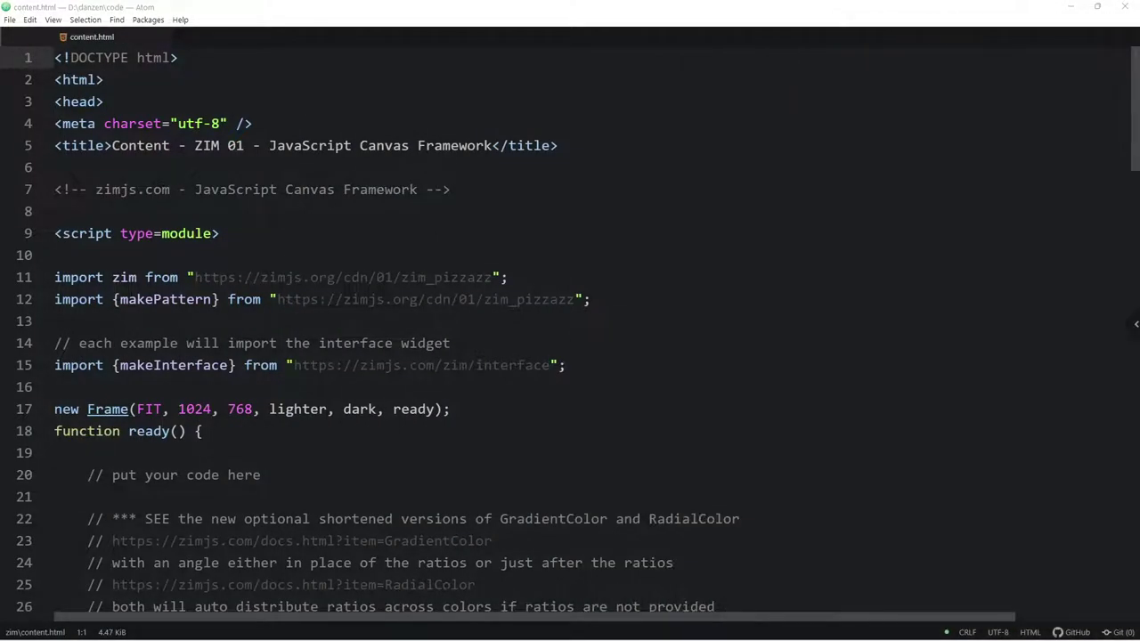
pyautogui.press('Down')
pyautogui.press('Down')
pyautogui.press('Down')
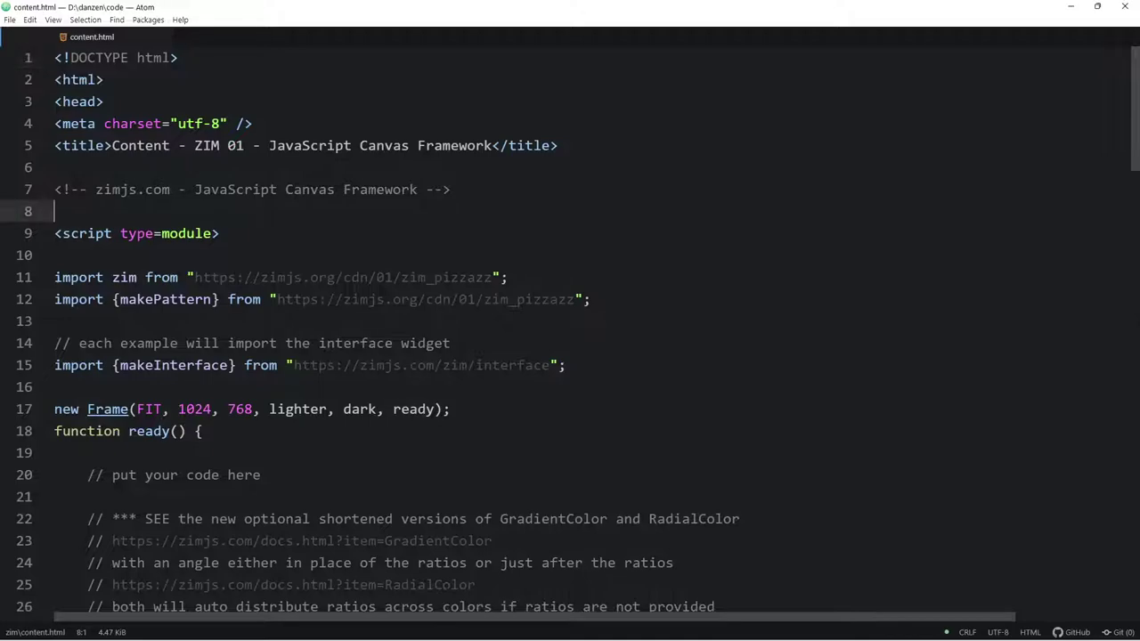
pyautogui.rightClick(331, 191)
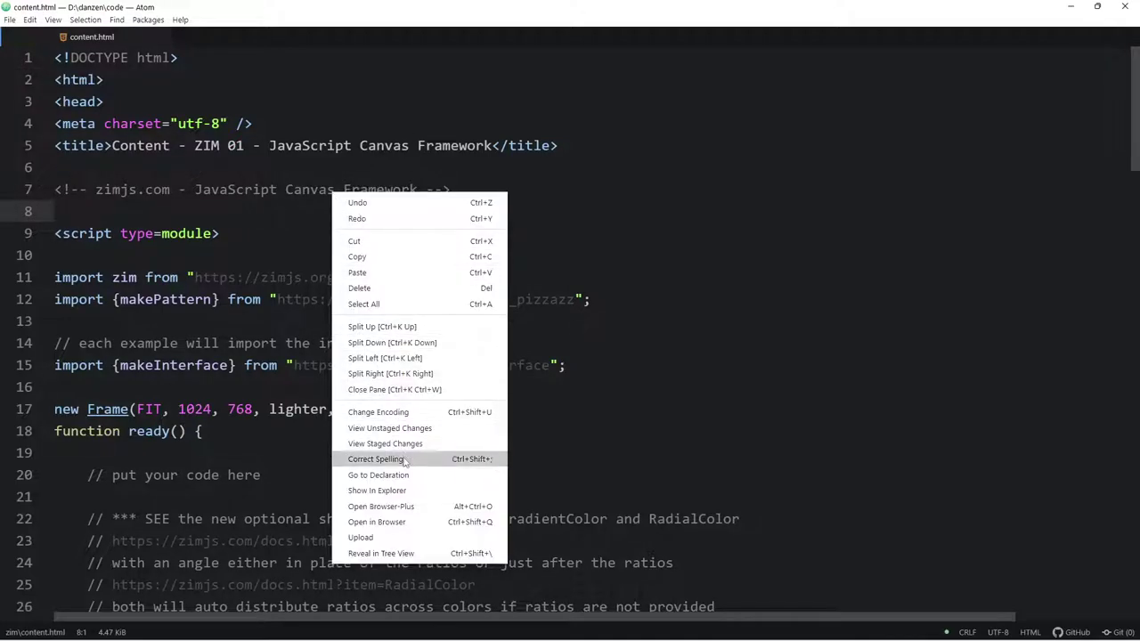
pyautogui.click(413, 513)
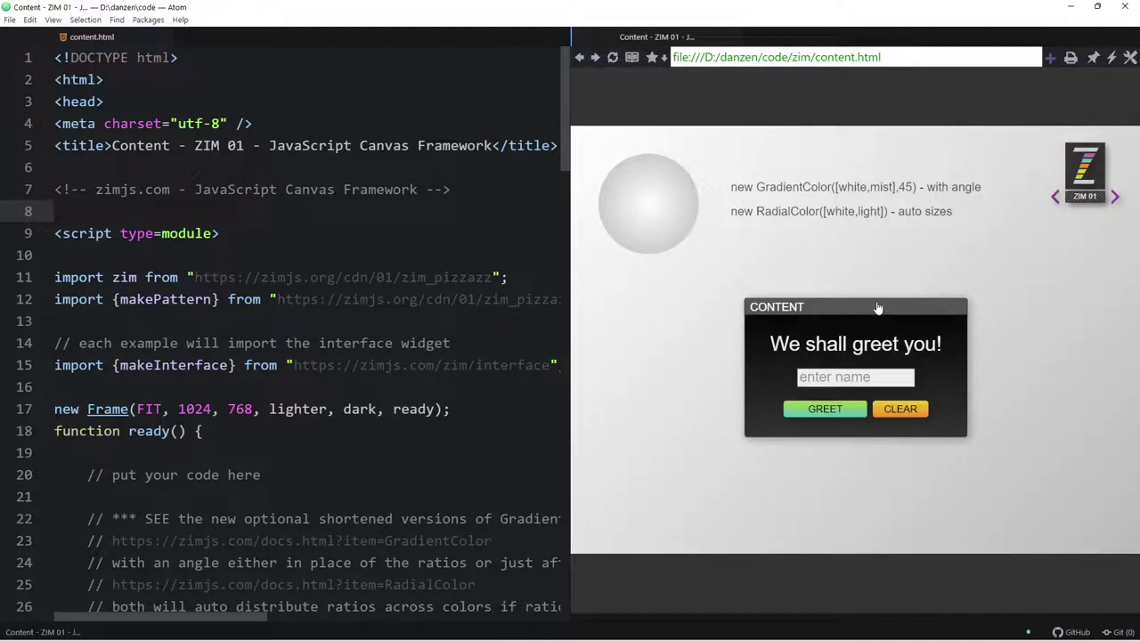
pyautogui.moveTo(820, 308); pyautogui.dragTo(840, 301)
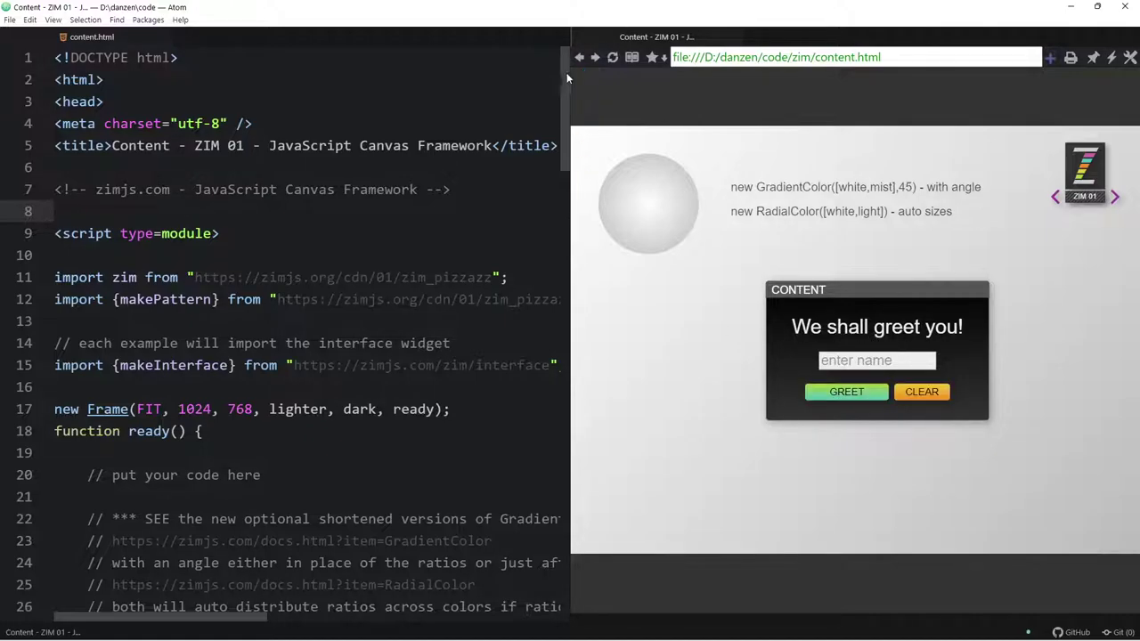
# Widen the code pane and highlight the '01' version and 'pizzazz' module in the zim import URL.
pyautogui.moveTo(568, 78); pyautogui.dragTo(834, 101)
pyautogui.scroll(-1, 416, 334)
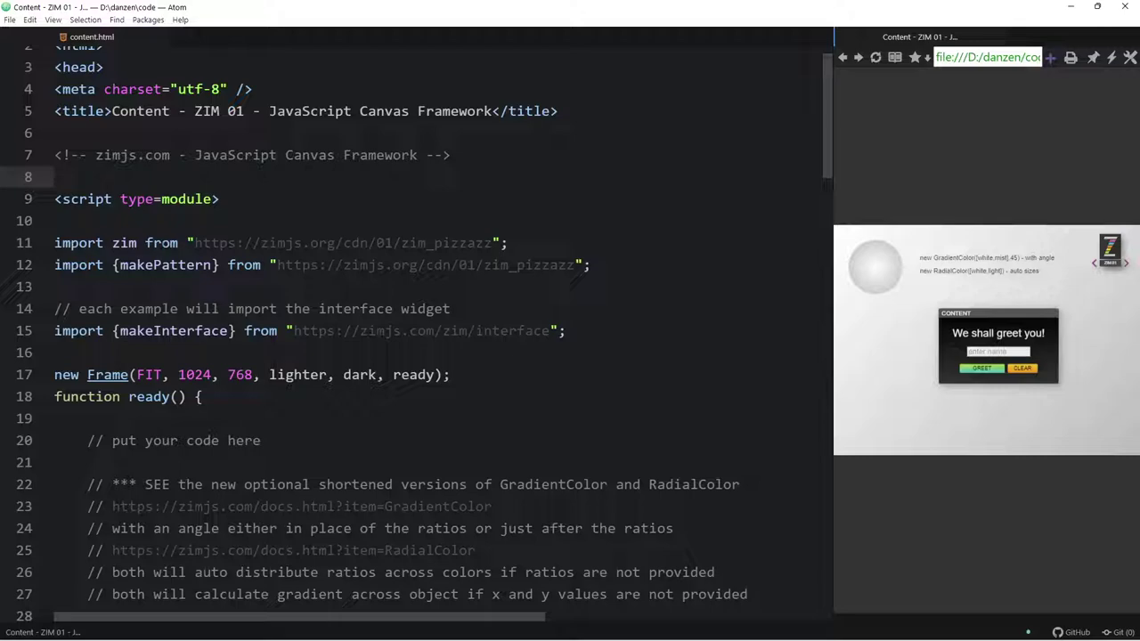
pyautogui.moveTo(194, 244); pyautogui.dragTo(493, 244)
pyautogui.click(492, 243)
pyautogui.doubleClick(384, 244)
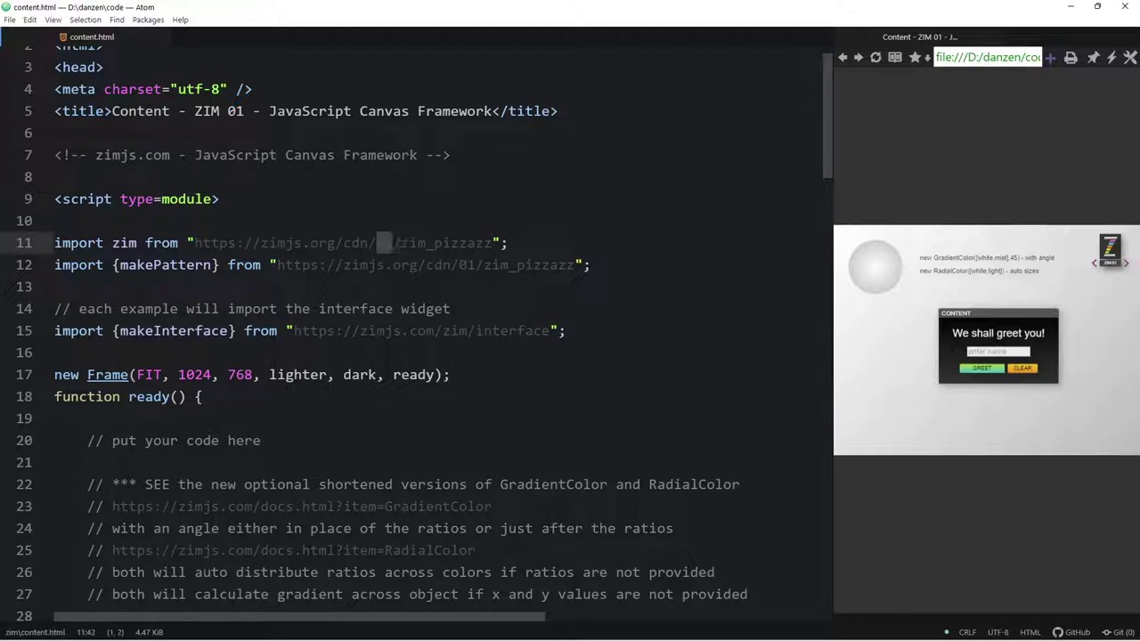
pyautogui.moveTo(434, 243); pyautogui.dragTo(492, 244)
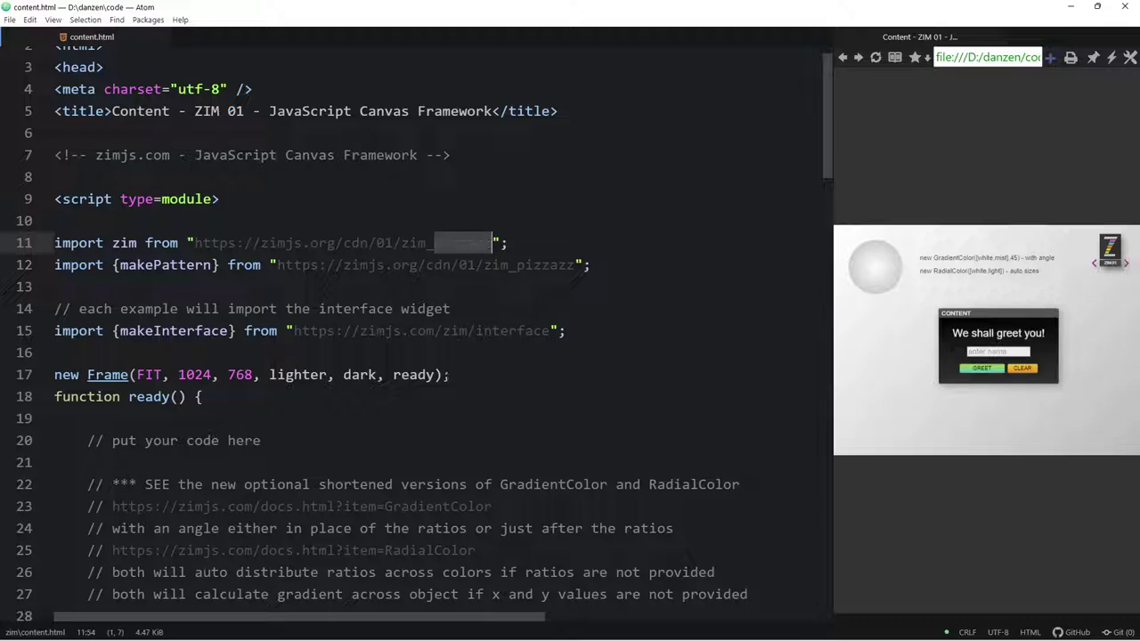
pyautogui.scroll(-2, 435, 309)
pyautogui.scroll(-2, 435, 309)
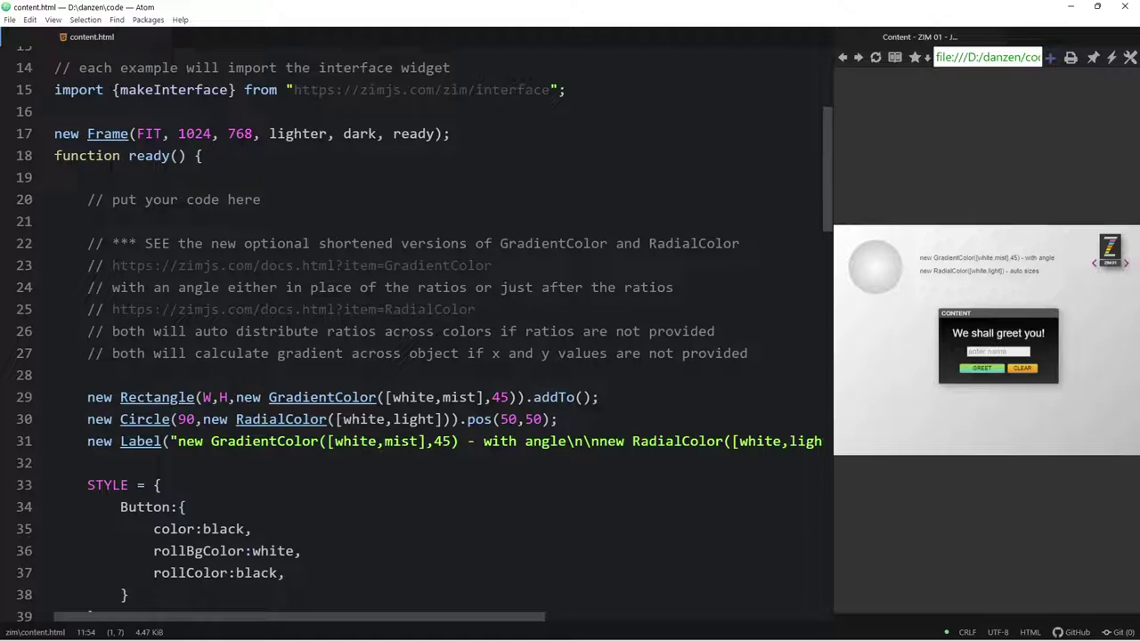
# Walk through the Frame setup, the ready function, and the rectangle, circle and label lines.
pyautogui.moveTo(2, 133); pyautogui.dragTo(2, 243)
pyautogui.click(2, 177)
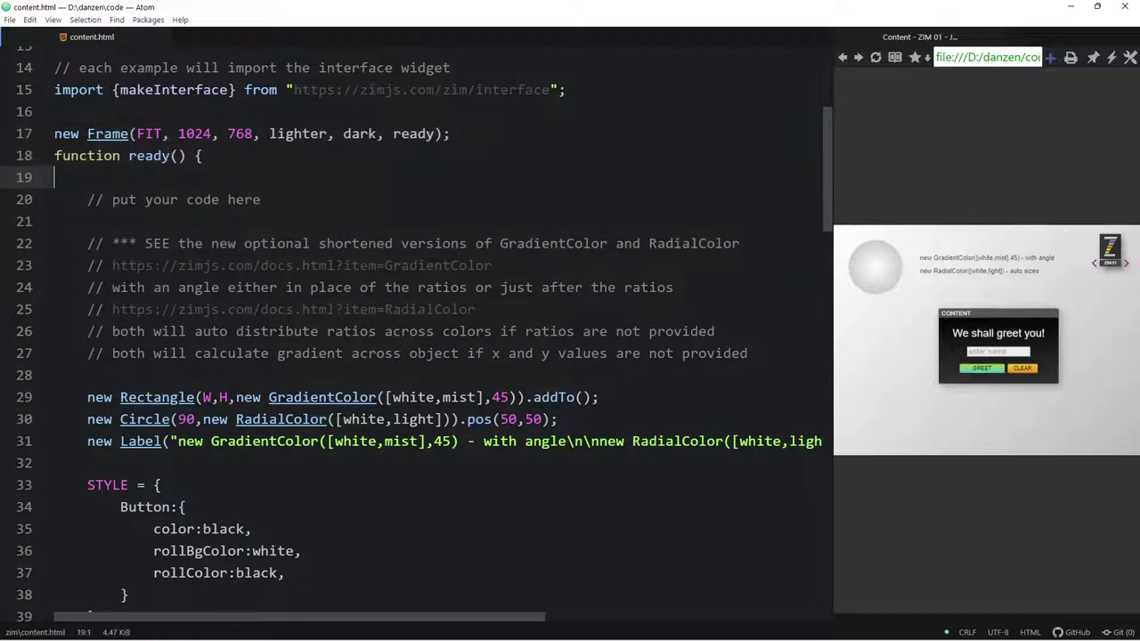
pyautogui.click(2, 156)
pyautogui.click(194, 156)
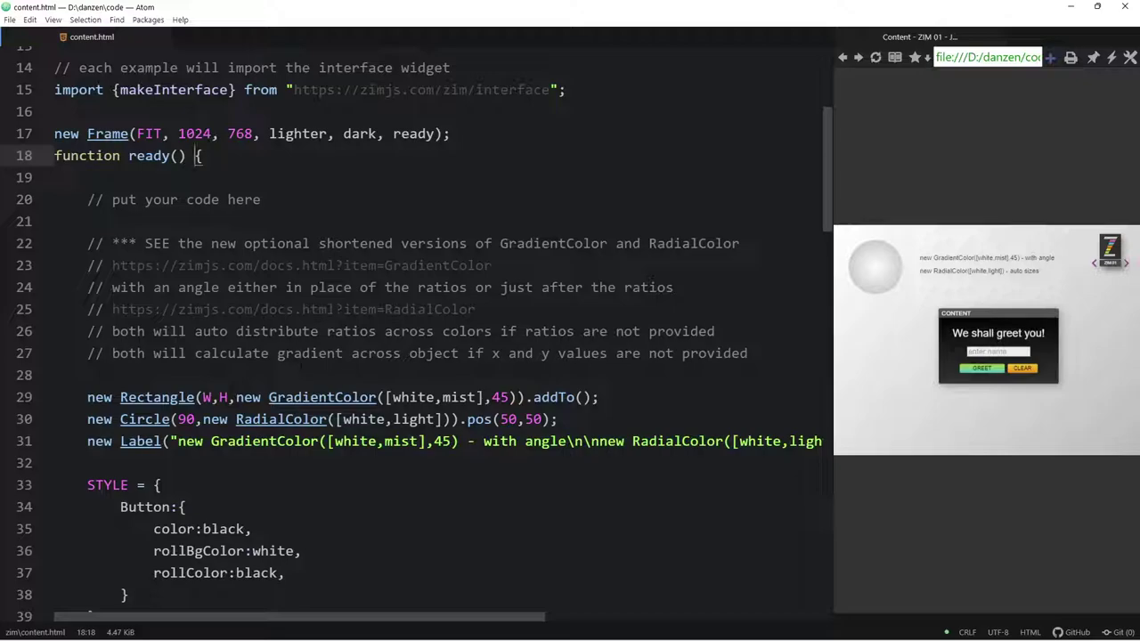
pyautogui.scroll(-1, 409, 330)
pyautogui.scroll(-1, 410, 330)
pyautogui.scroll(-2, 409, 330)
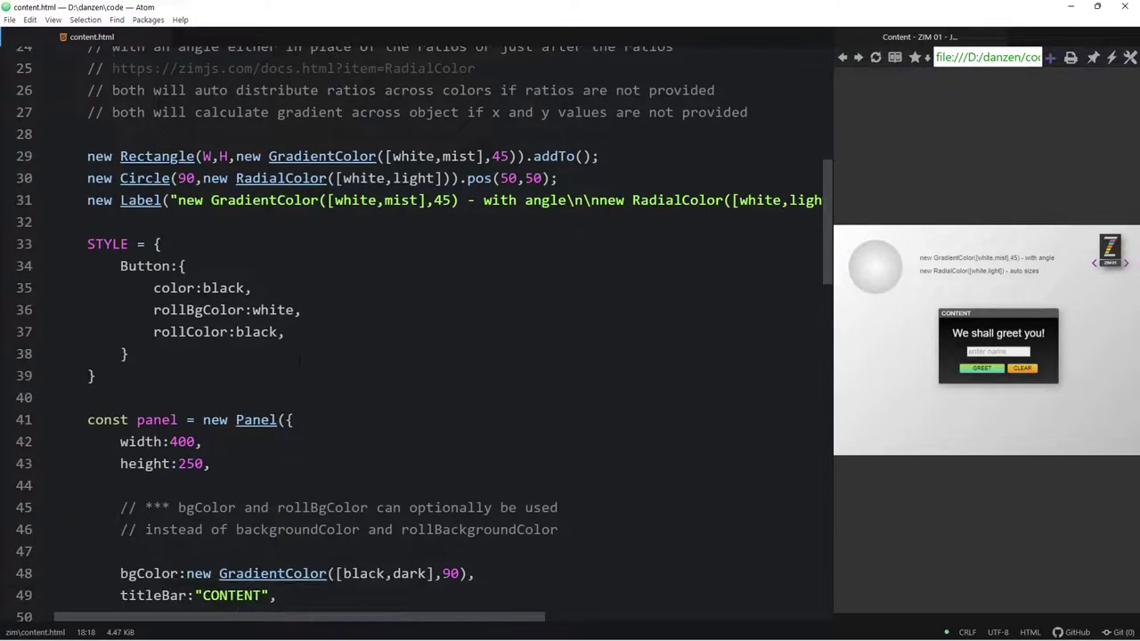
pyautogui.moveTo(87, 156); pyautogui.dragTo(517, 199)
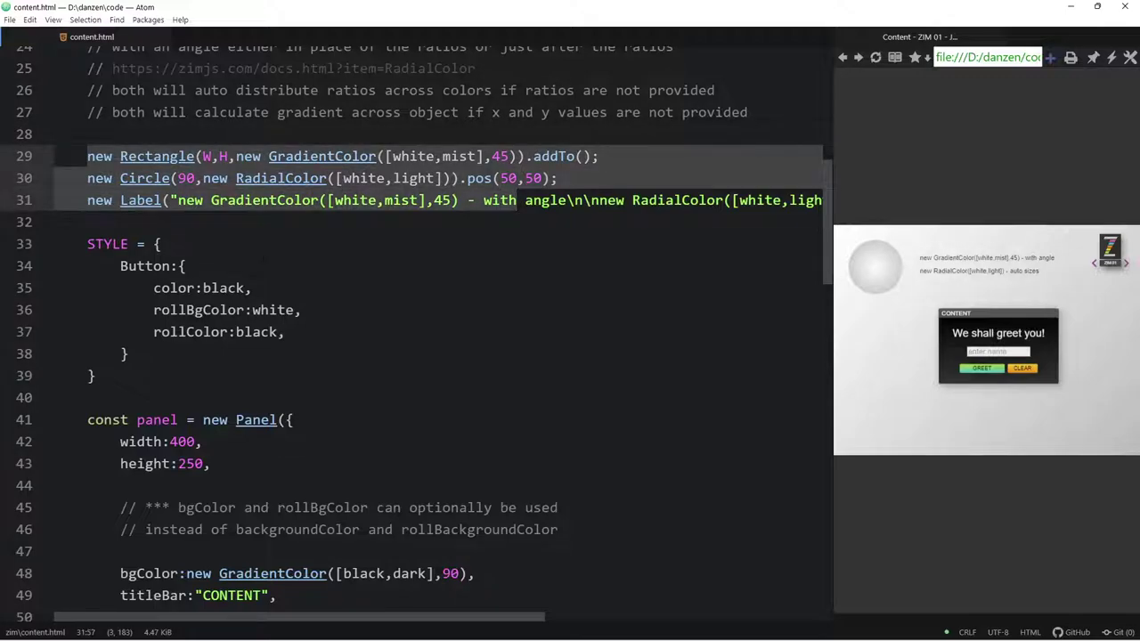
# Highlight the STYLE Button settings: button color, black text color, white rollBgColor and rollColor.
pyautogui.scroll(-1, 410, 329)
pyautogui.scroll(-1, 410, 329)
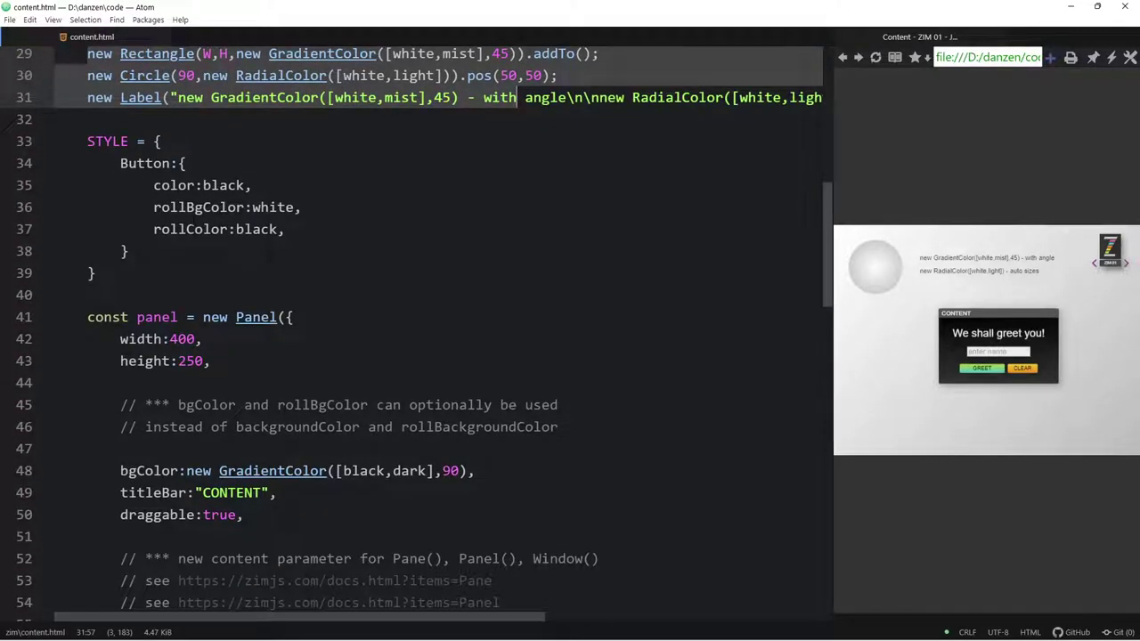
pyautogui.moveTo(86, 140); pyautogui.dragTo(95, 274)
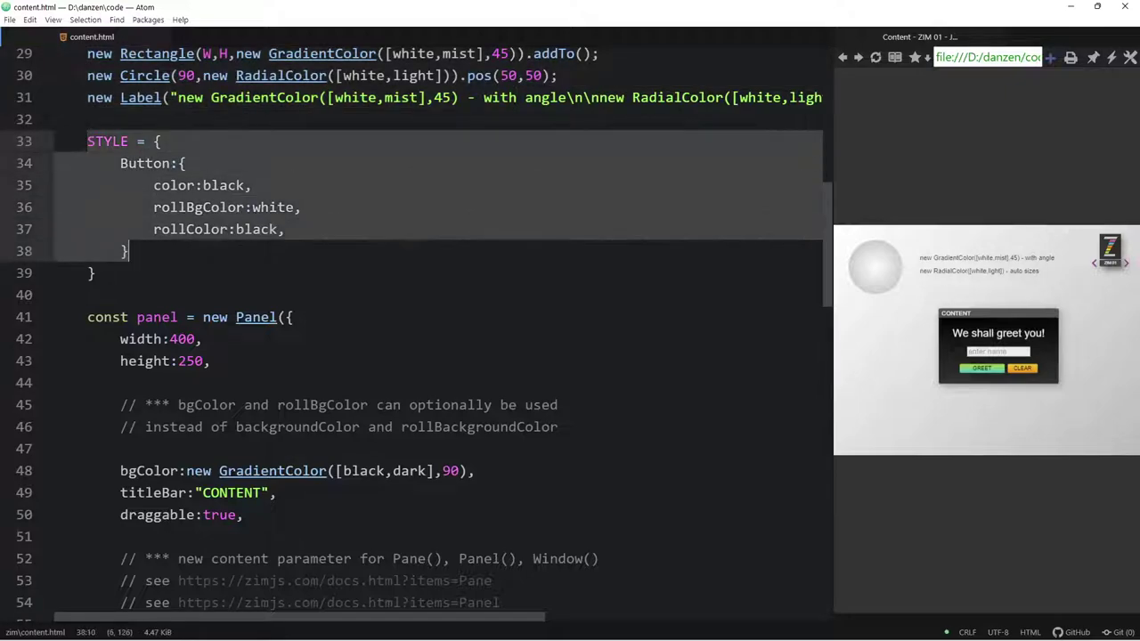
pyautogui.moveTo(121, 163); pyautogui.dragTo(130, 251)
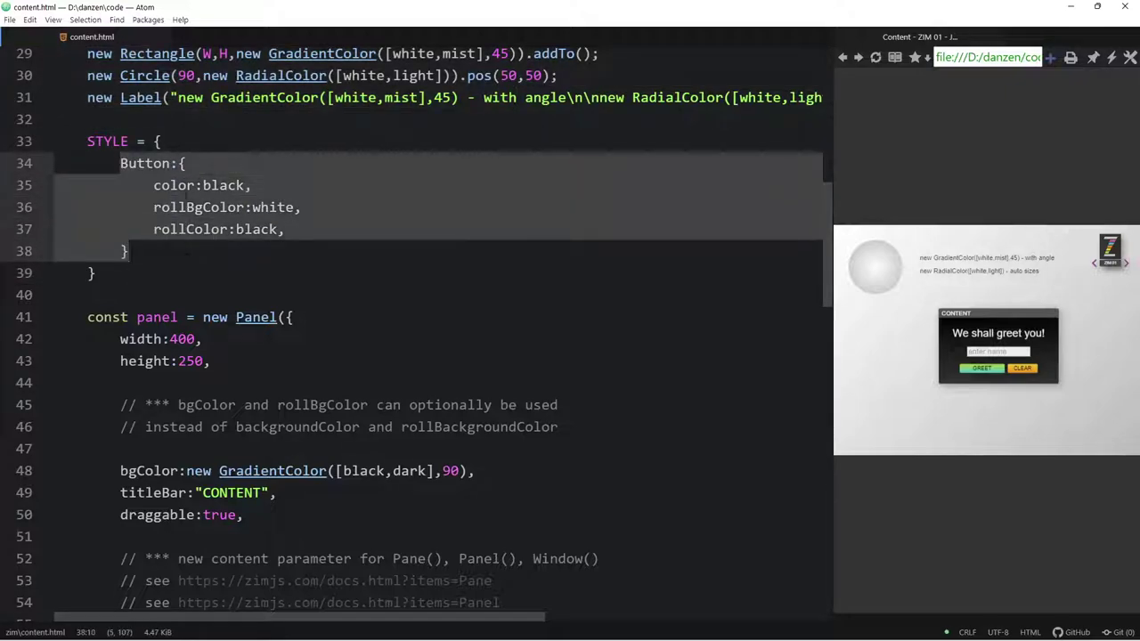
pyautogui.click(180, 185)
pyautogui.click(229, 185)
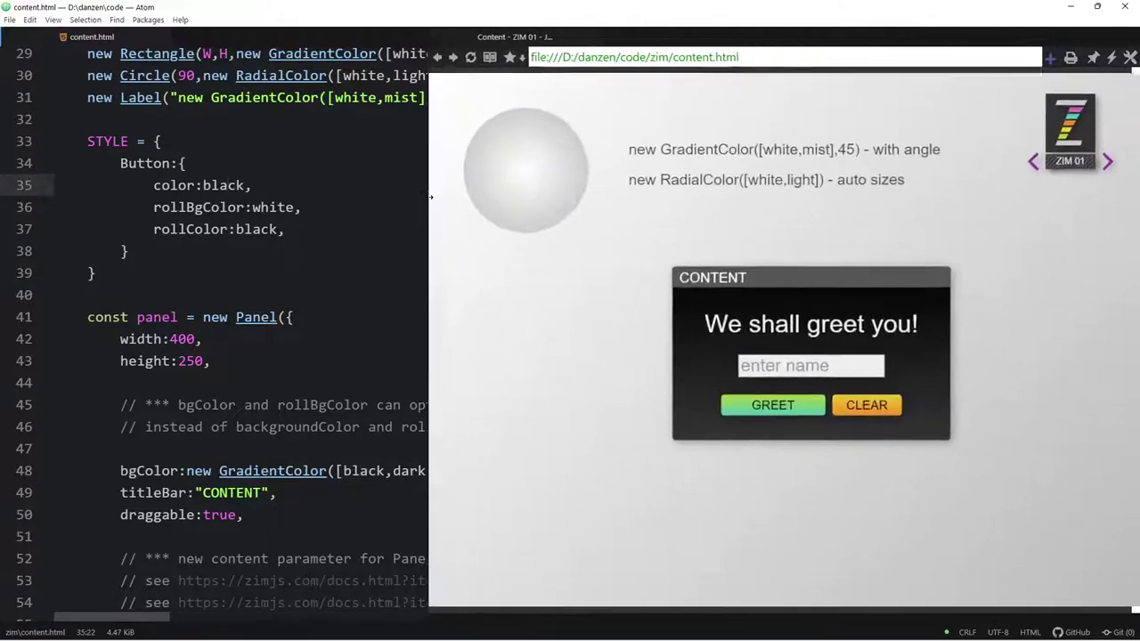
pyautogui.hotkey('shift', 'Right')
pyautogui.hotkey('shift', 'Right')
pyautogui.hotkey('shift', 'Right')
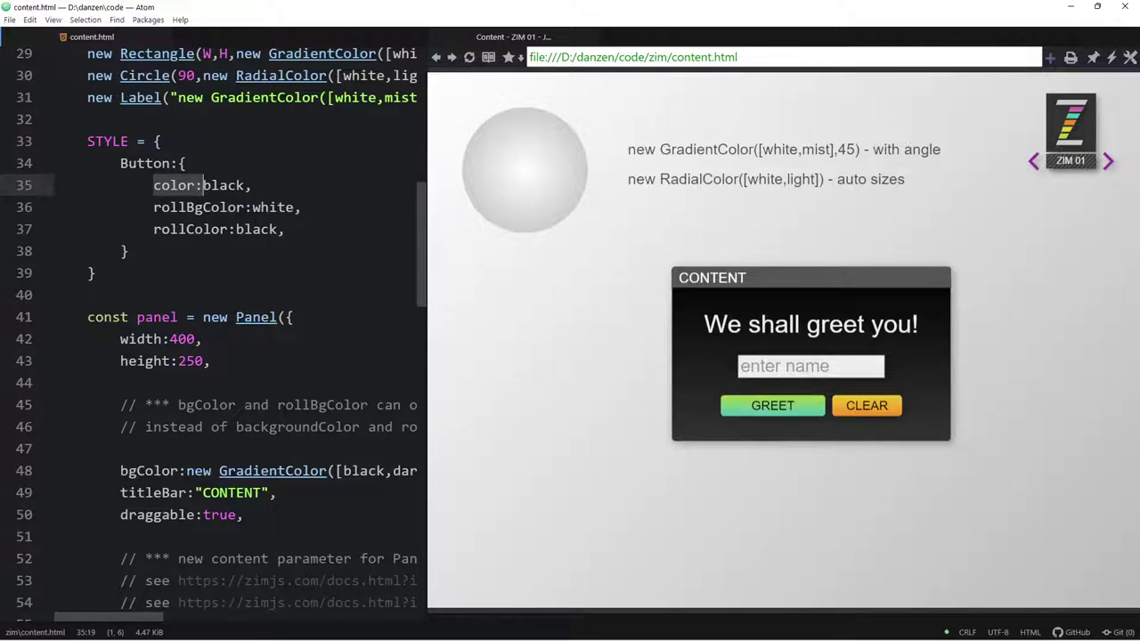
pyautogui.moveTo(153, 207); pyautogui.dragTo(249, 207)
pyautogui.click(268, 207)
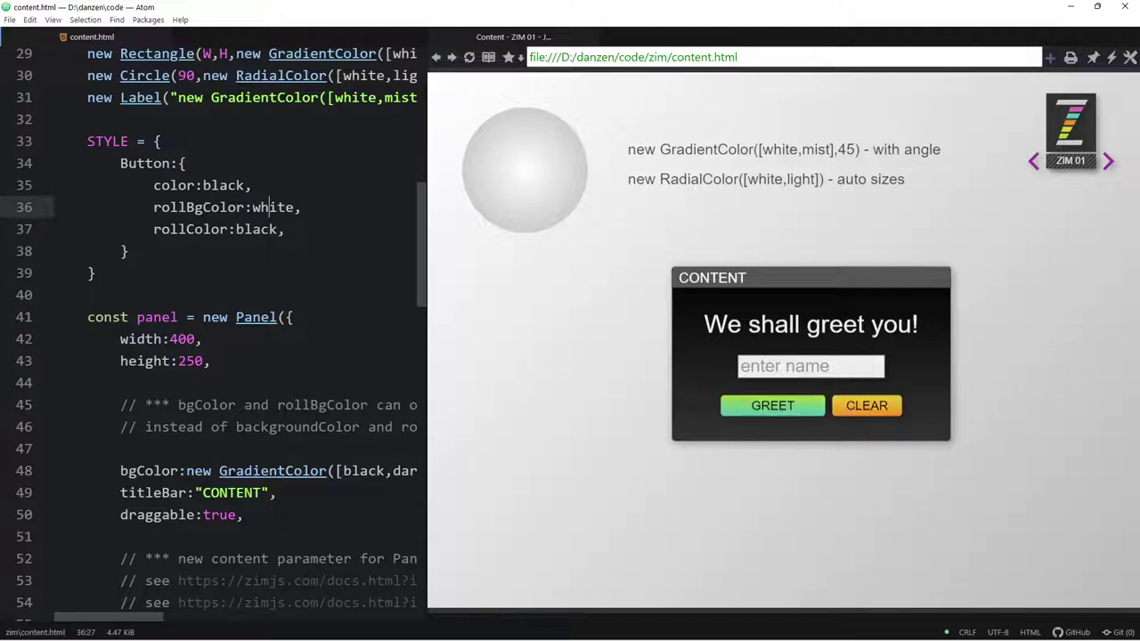
pyautogui.moveTo(153, 229); pyautogui.dragTo(278, 229)
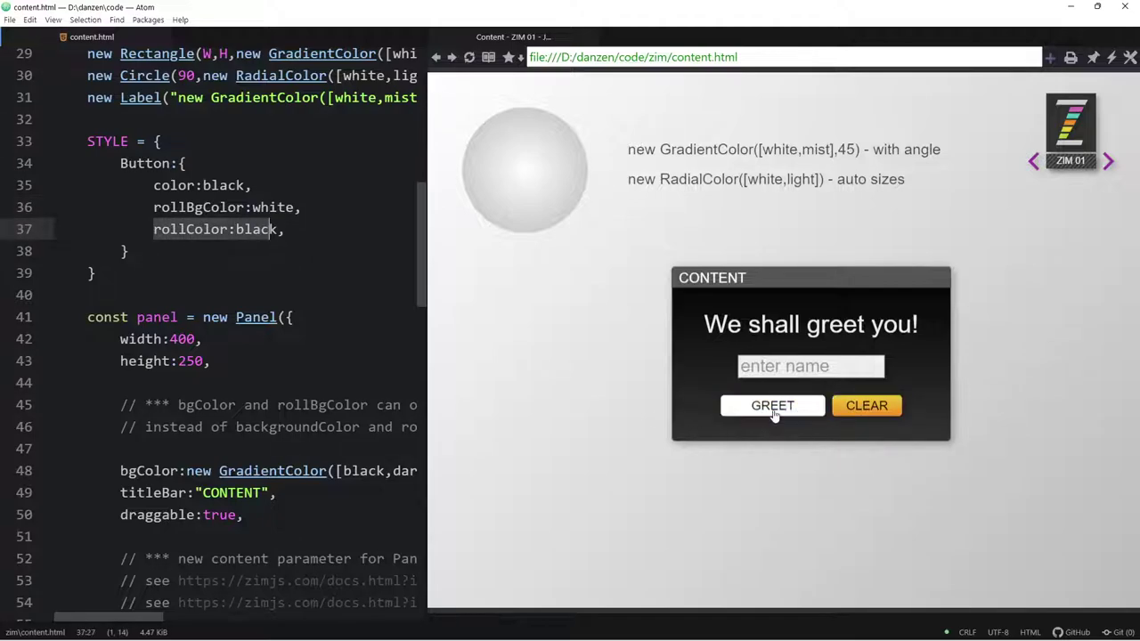
pyautogui.scroll(-1, 214, 335)
pyautogui.scroll(-1, 214, 334)
pyautogui.scroll(-1, 214, 335)
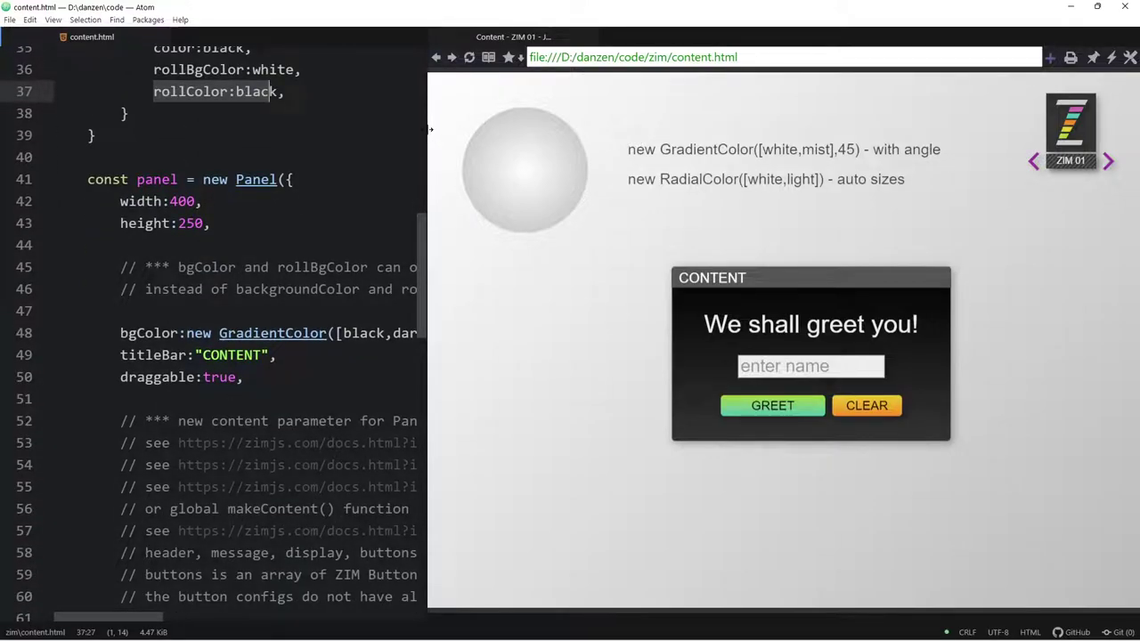
# Narrow the preview and point out the Panel constructor with its width and height.
pyautogui.moveTo(429, 134); pyautogui.dragTo(638, 142)
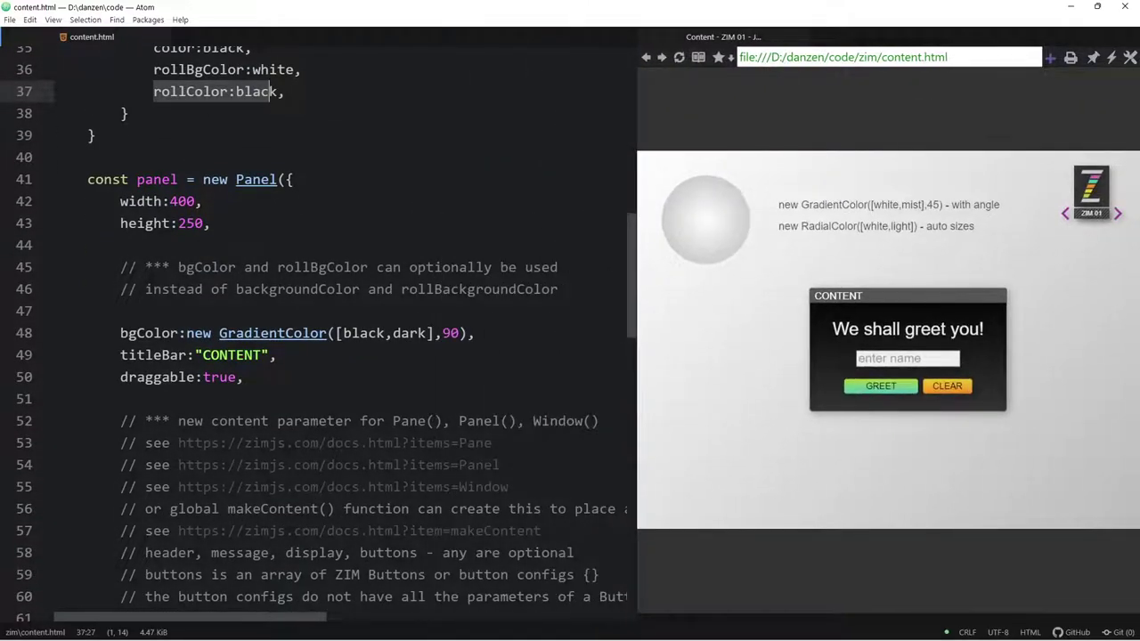
pyautogui.click(178, 179)
pyautogui.click(235, 179)
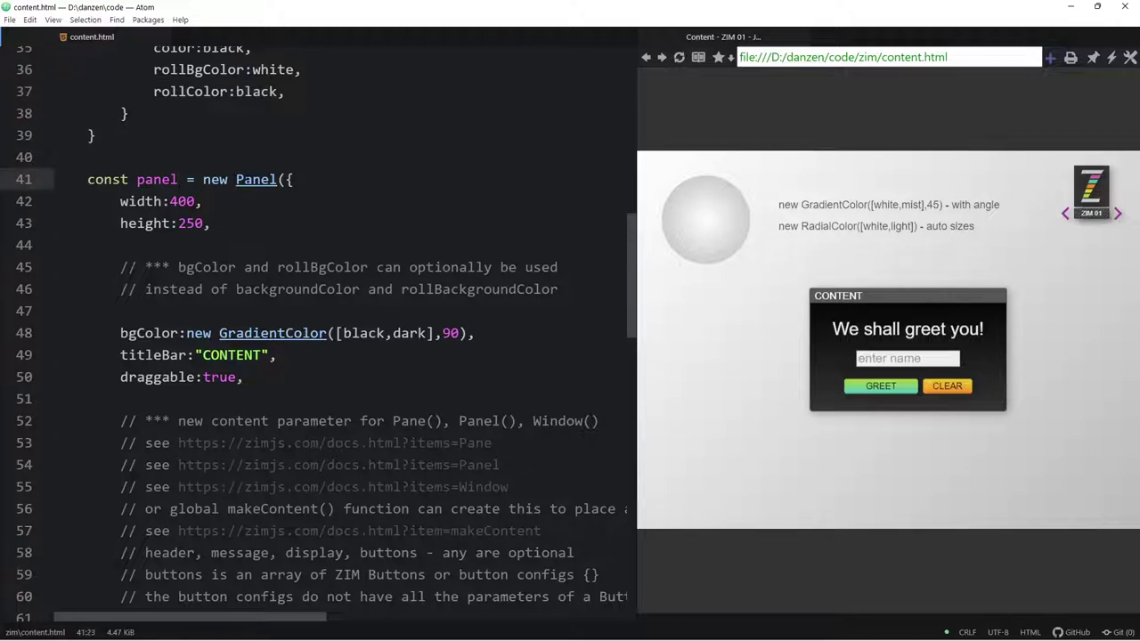
pyautogui.moveTo(120, 201); pyautogui.dragTo(221, 231)
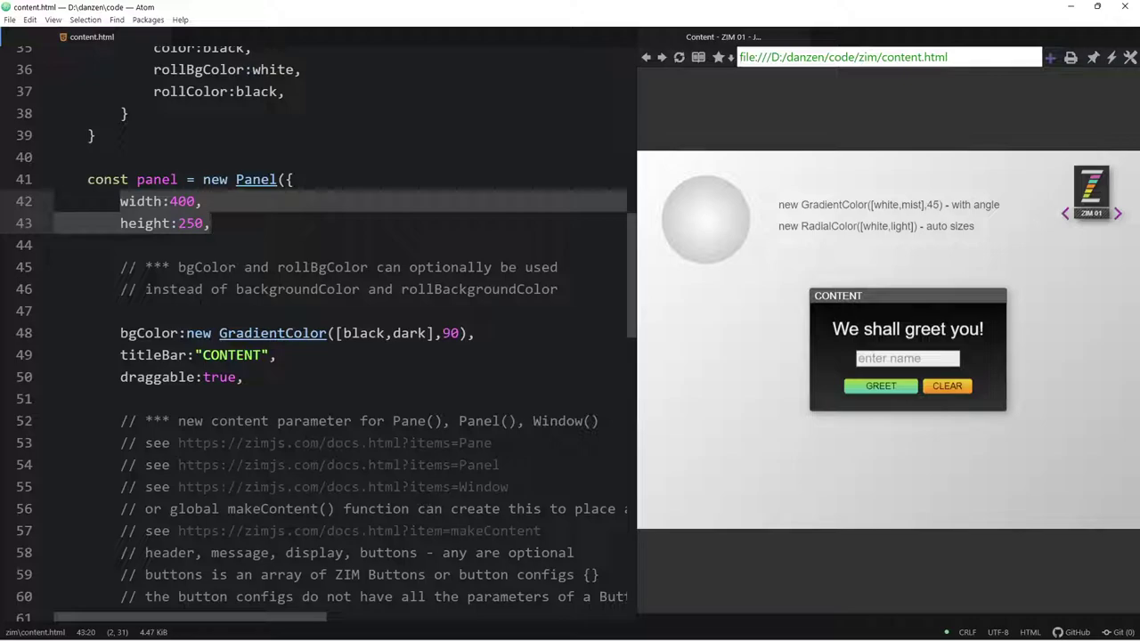
# Point out the Panel's gradient bgColor, CONTENT titleBar and draggable settings.
pyautogui.moveTo(121, 333); pyautogui.dragTo(477, 333)
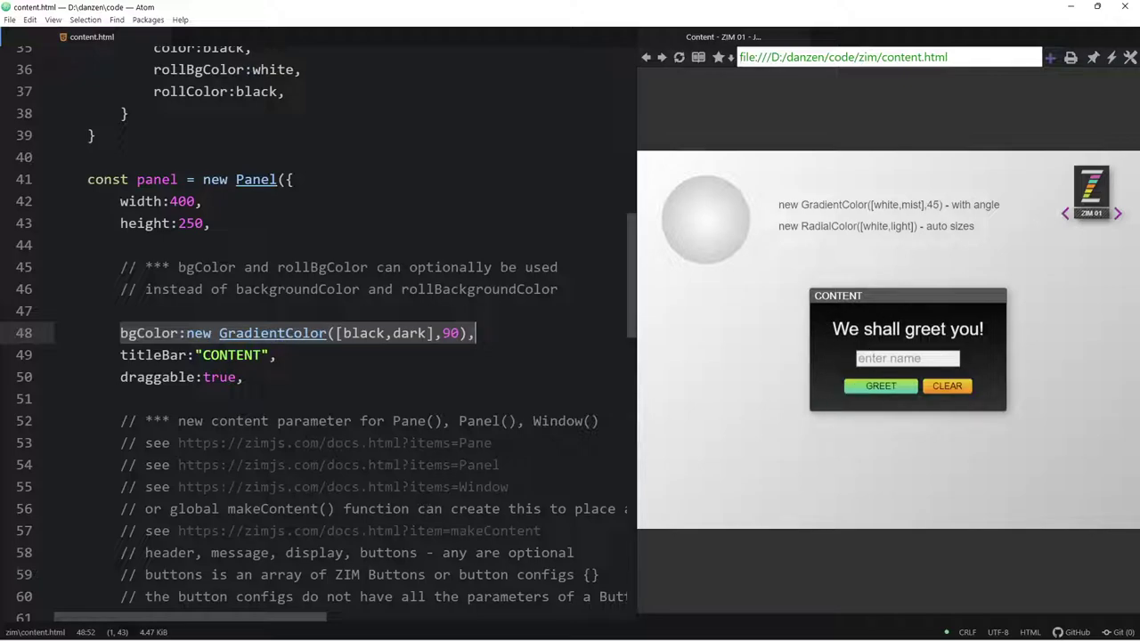
pyautogui.click(425, 333)
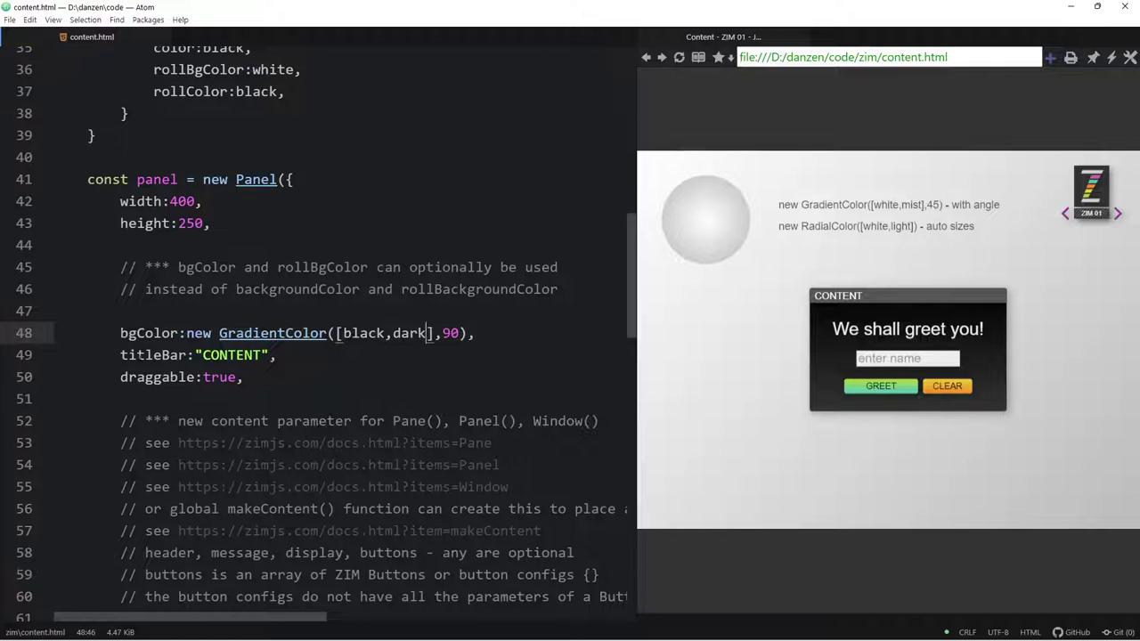
pyautogui.moveTo(120, 355); pyautogui.dragTo(279, 355)
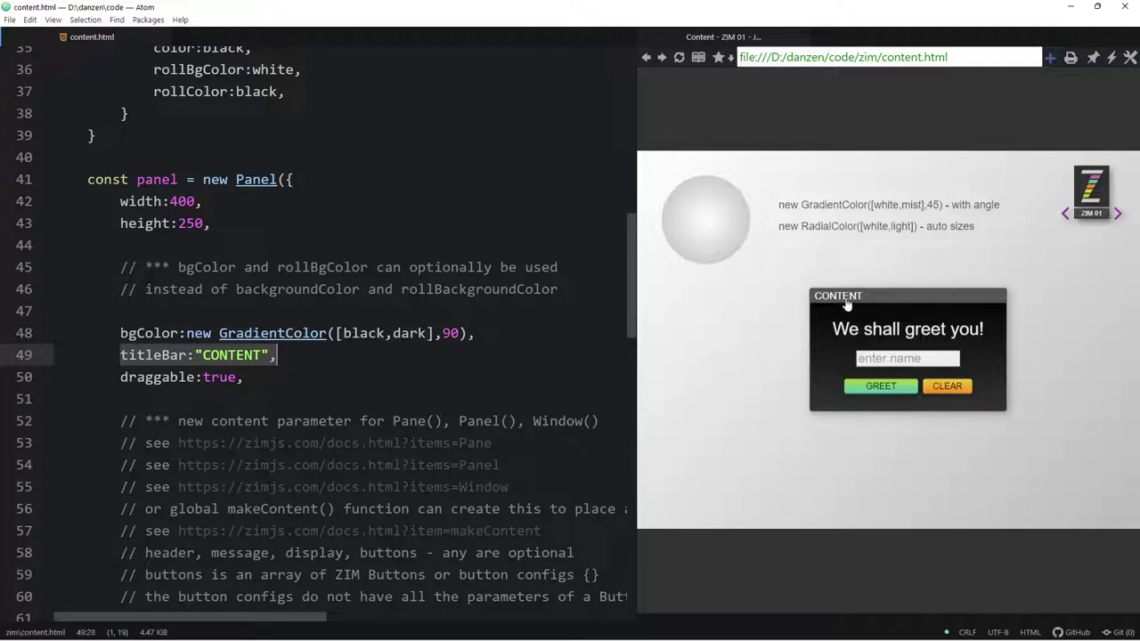
pyautogui.click(120, 377)
# Uncomment the grey header Rectangle line in the content parameter and refresh the preview.
pyautogui.scroll(-5, 320, 356)
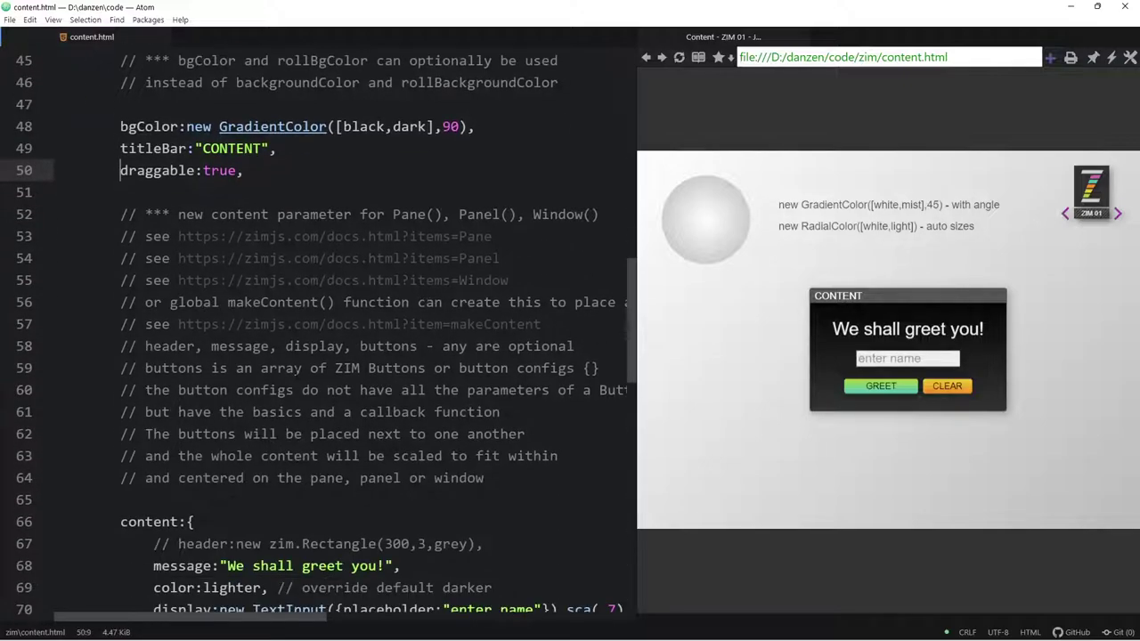
pyautogui.moveTo(55, 236); pyautogui.dragTo(267, 249)
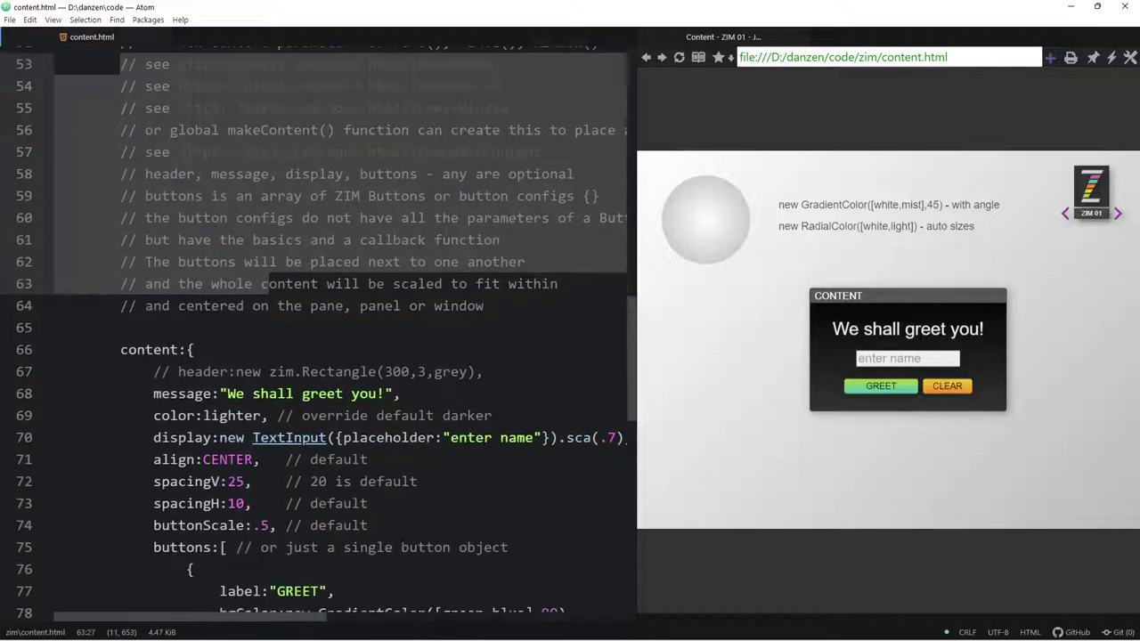
pyautogui.scroll(-2, 269, 249)
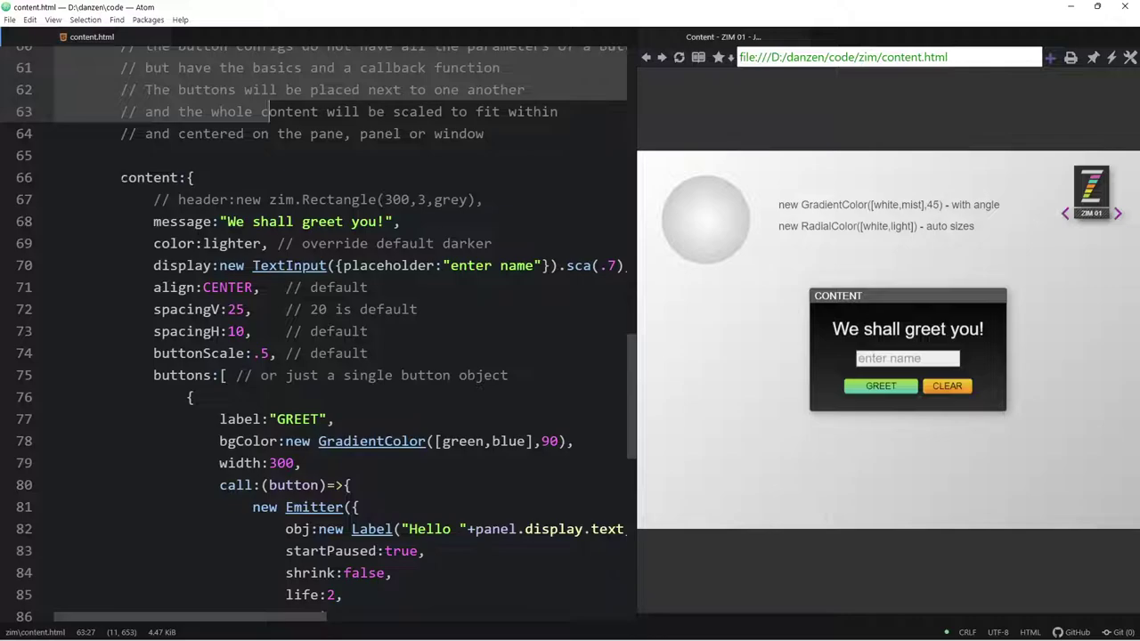
pyautogui.doubleClick(170, 177)
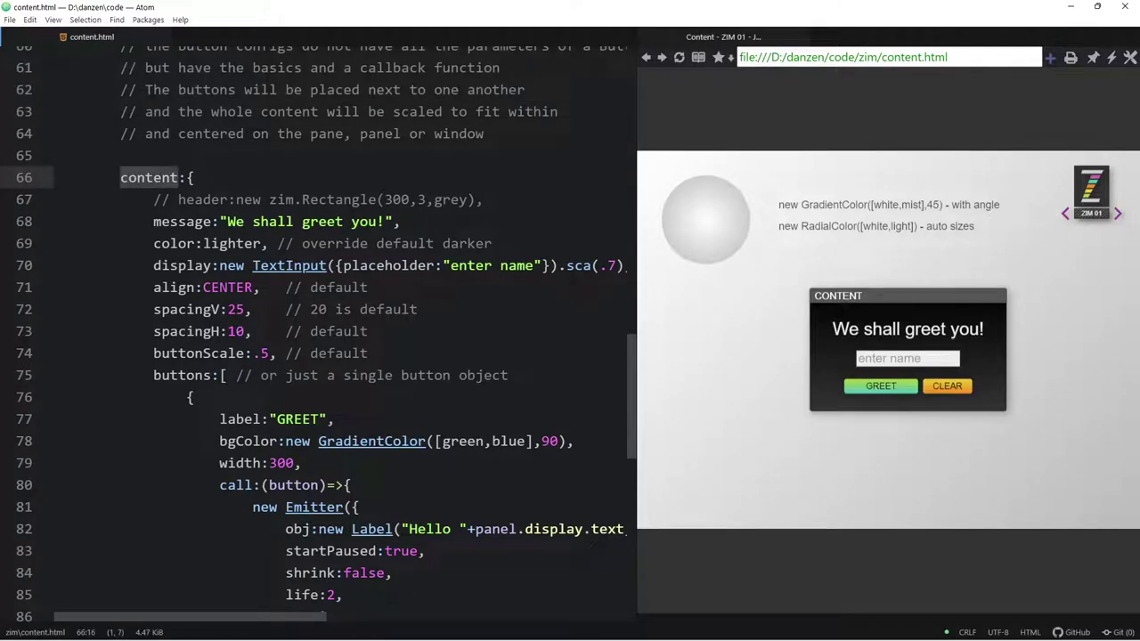
pyautogui.press('Down')
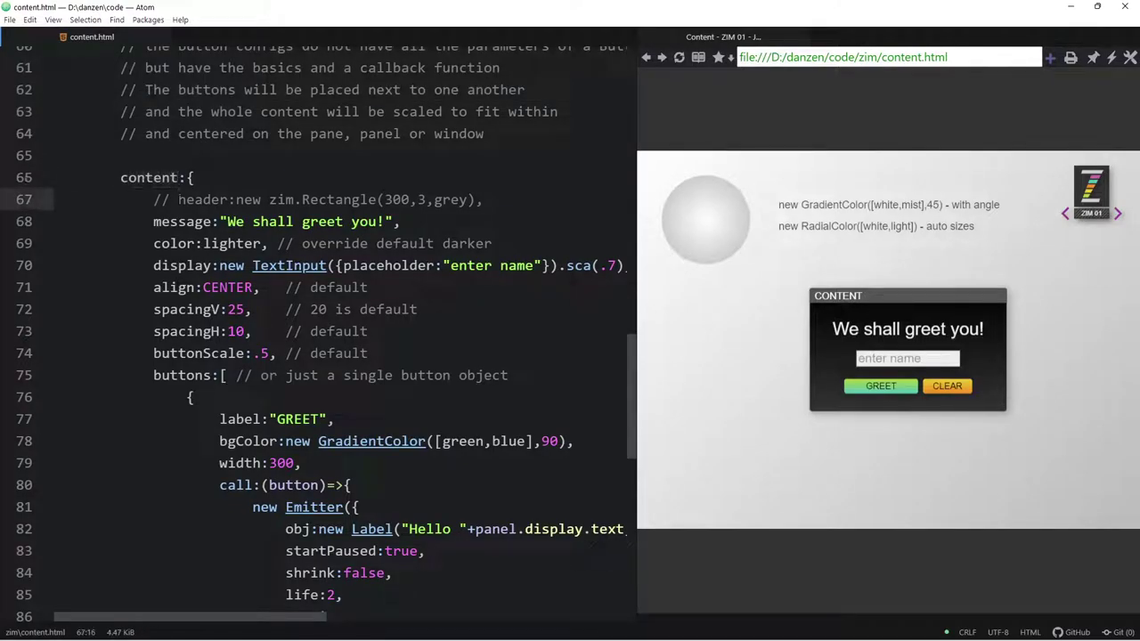
pyautogui.press('BackSpace')
pyautogui.press('BackSpace')
pyautogui.press('BackSpace')
pyautogui.click(710, 67)
pyautogui.press('F5')
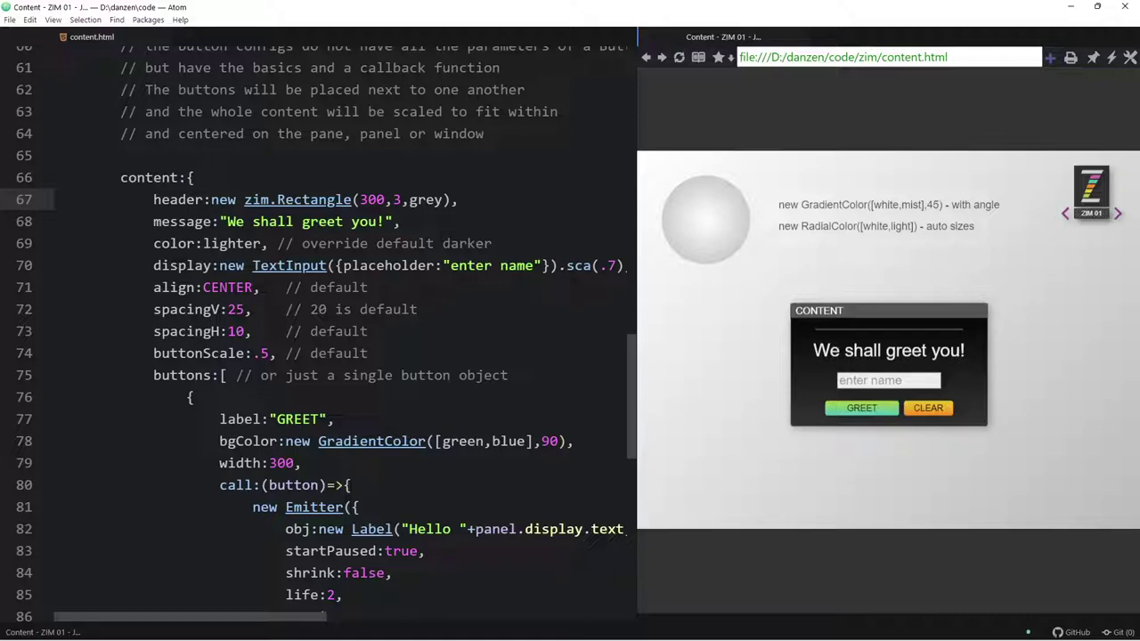
# Point out the header rectangle's size and colour, then comment the line out with //.
pyautogui.moveTo(360, 200); pyautogui.dragTo(418, 199)
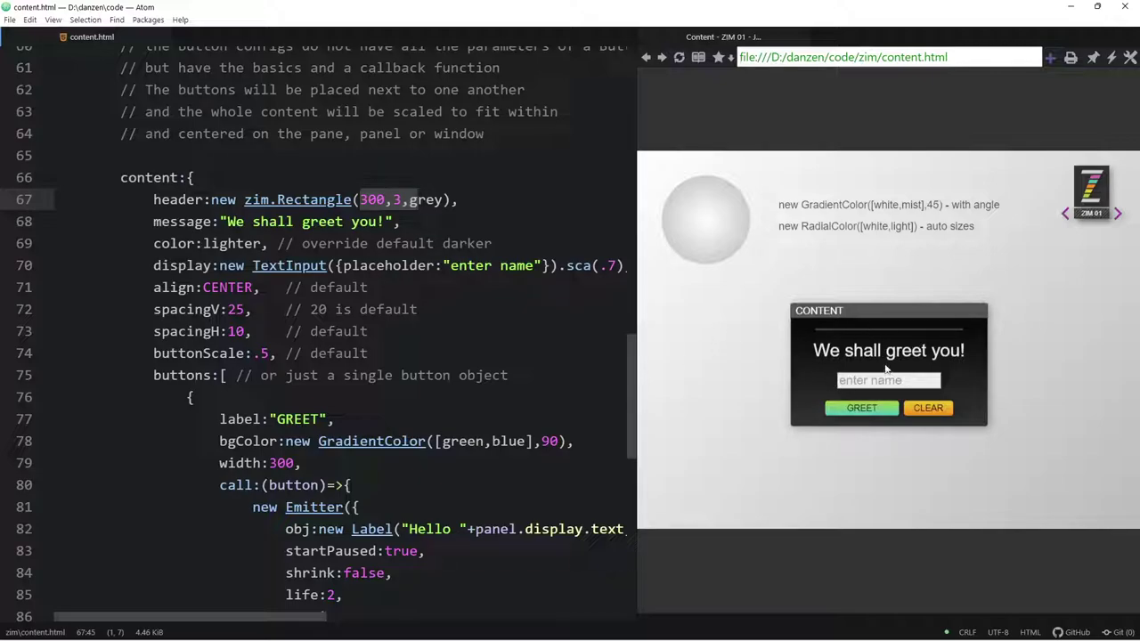
pyautogui.press('Home')
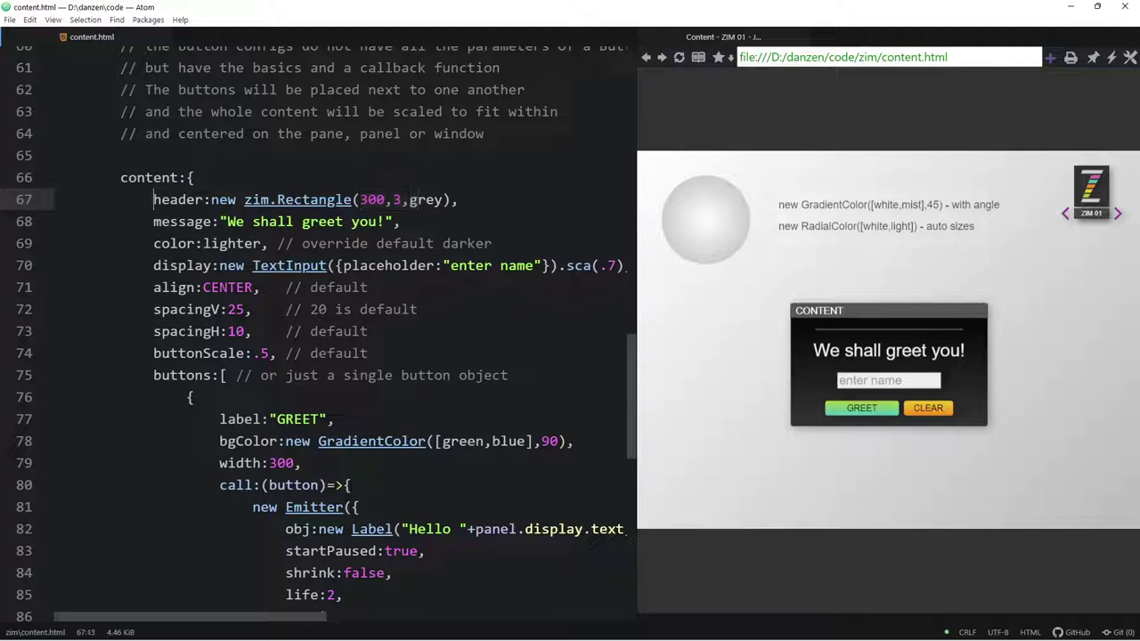
pyautogui.write('//')
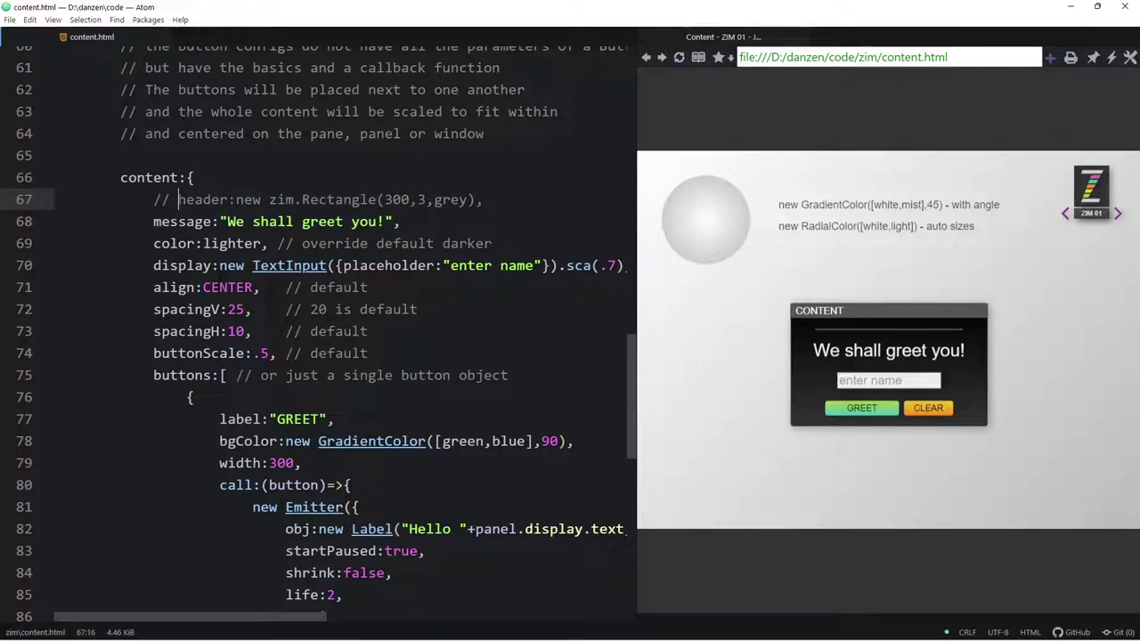
pyautogui.scroll(2, 339, 330)
pyautogui.scroll(1, 339, 330)
# Review line 69's lighter color and the TextInput display line, then widen the editor pane.
pyautogui.scroll(3, 338, 330)
pyautogui.scroll(2, 339, 329)
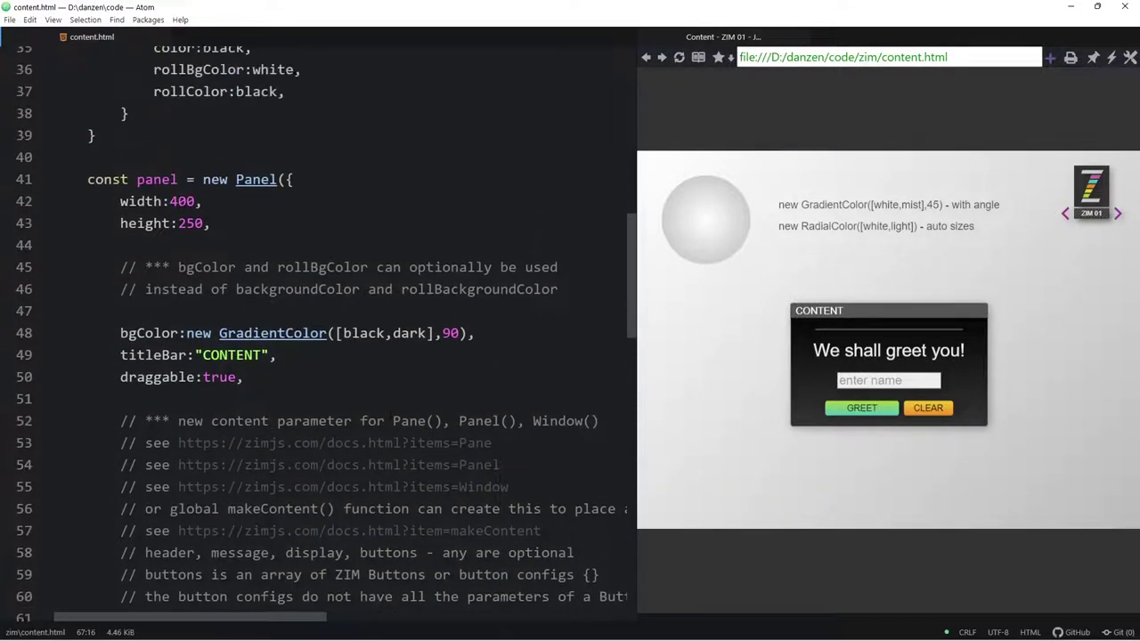
pyautogui.moveTo(180, 223); pyautogui.dragTo(204, 223)
pyautogui.scroll(-3, 204, 222)
pyautogui.scroll(-3, 204, 45)
pyautogui.scroll(-2, 204, 45)
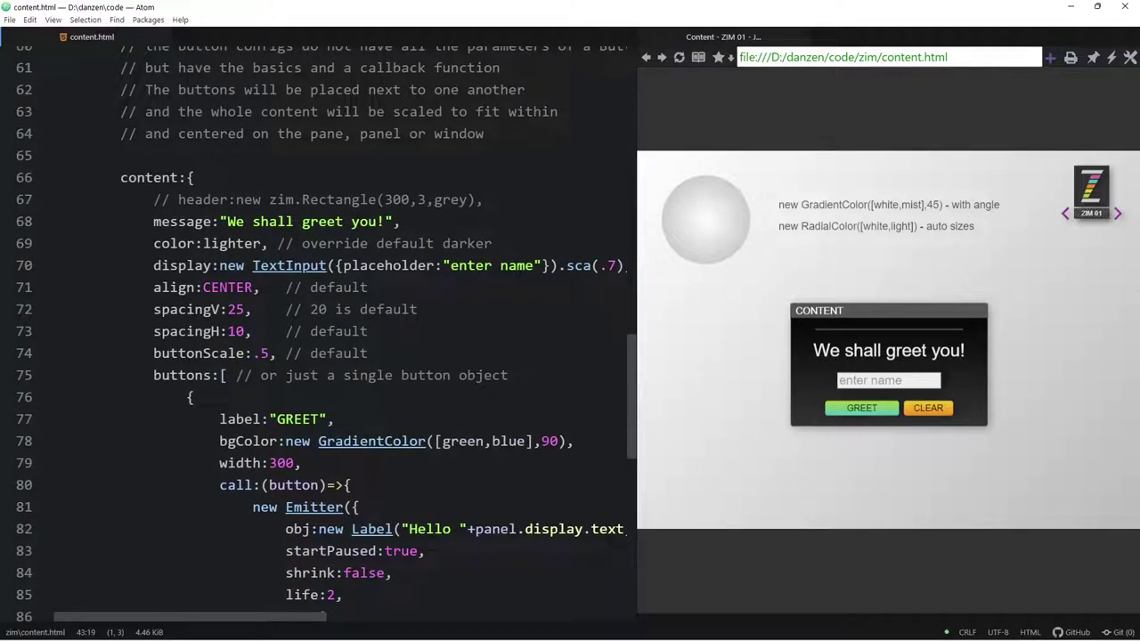
pyautogui.doubleClick(178, 243)
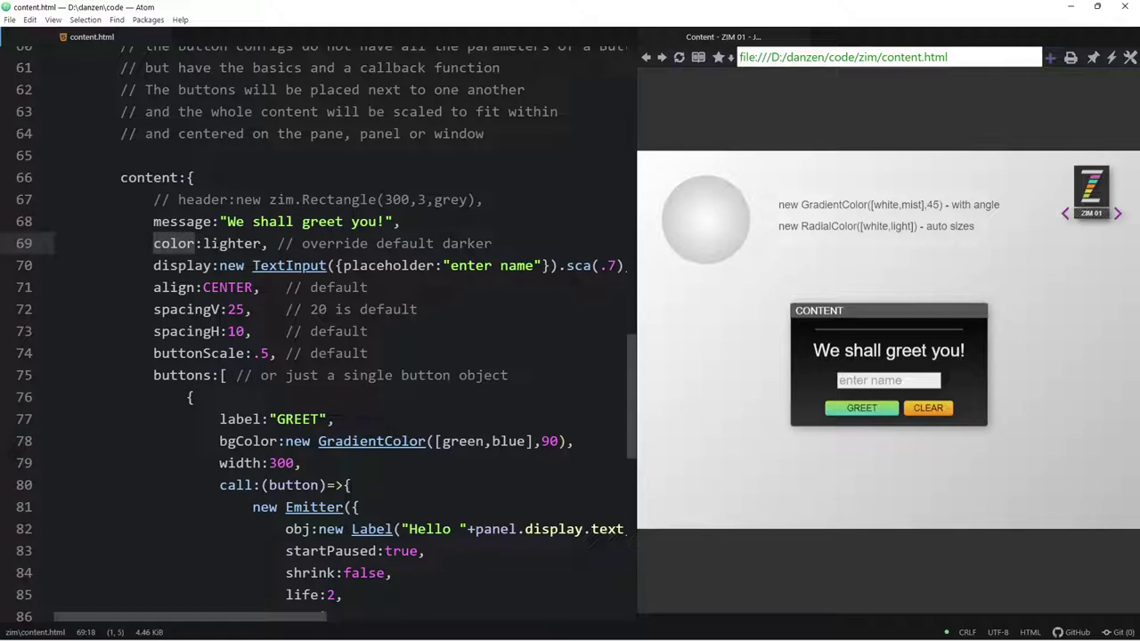
pyautogui.press('Down')
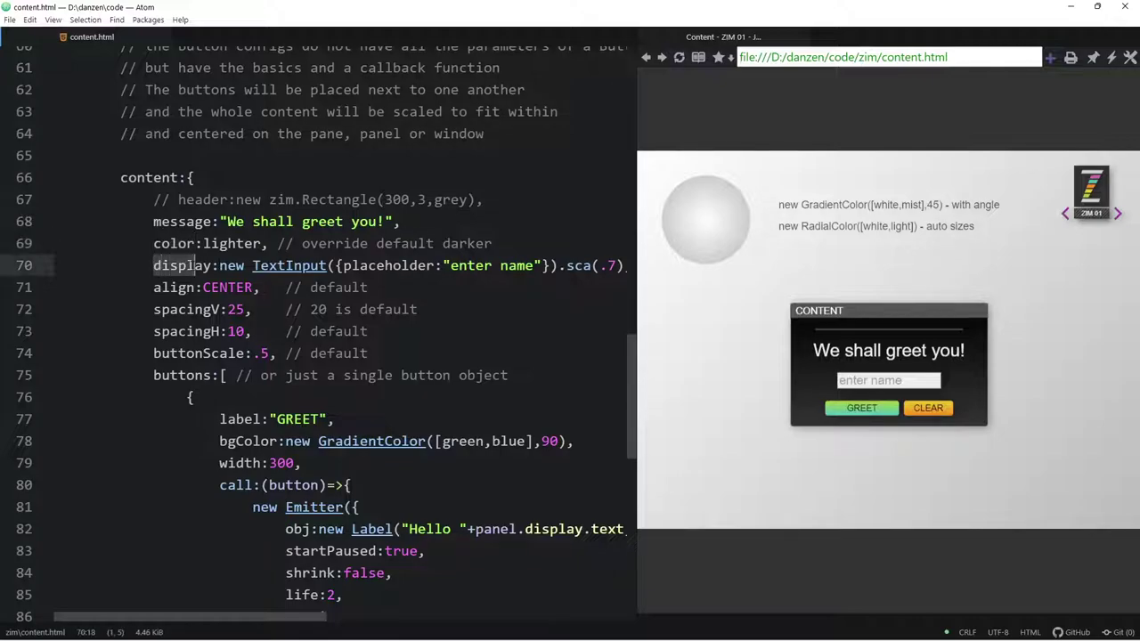
pyautogui.moveTo(219, 265); pyautogui.dragTo(574, 265)
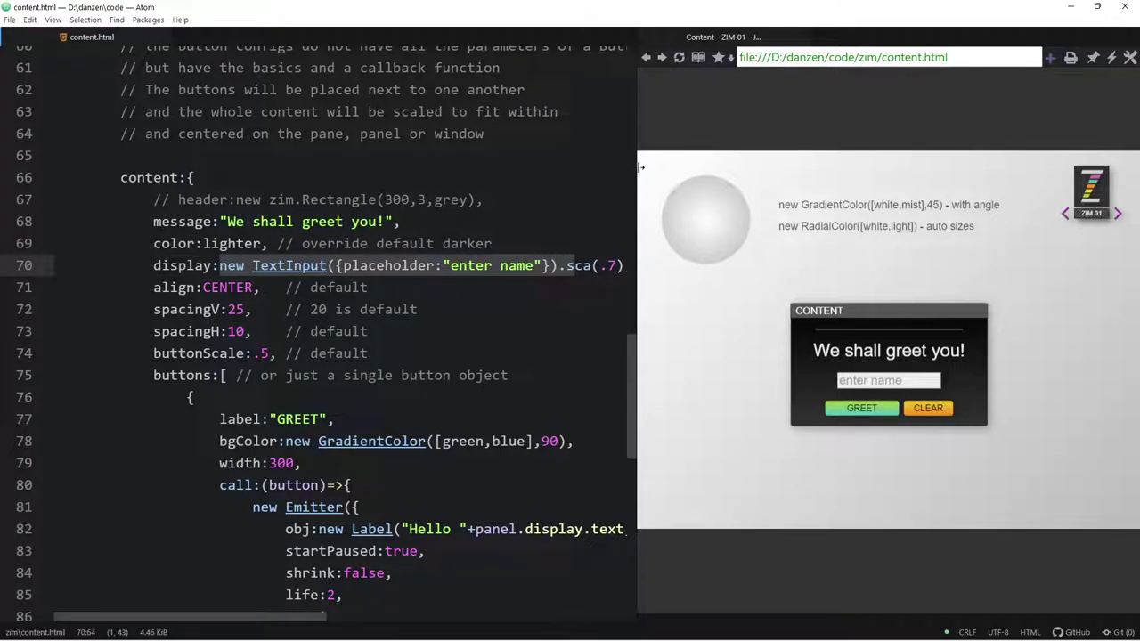
pyautogui.moveTo(638, 169)
pyautogui.mouseDown()
pyautogui.moveTo(681, 171)
pyautogui.moveTo(668, 171)
pyautogui.mouseUp()
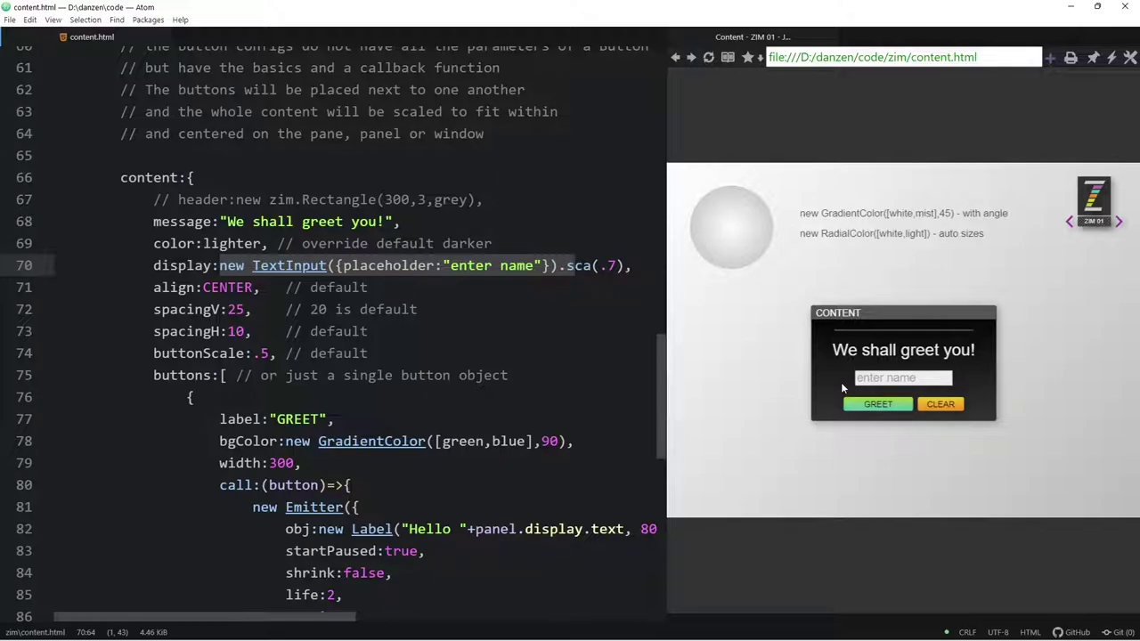
# Change align to LEFT, reload the preview, then restore align to CENTER.
pyautogui.moveTo(154, 286); pyautogui.dragTo(228, 287)
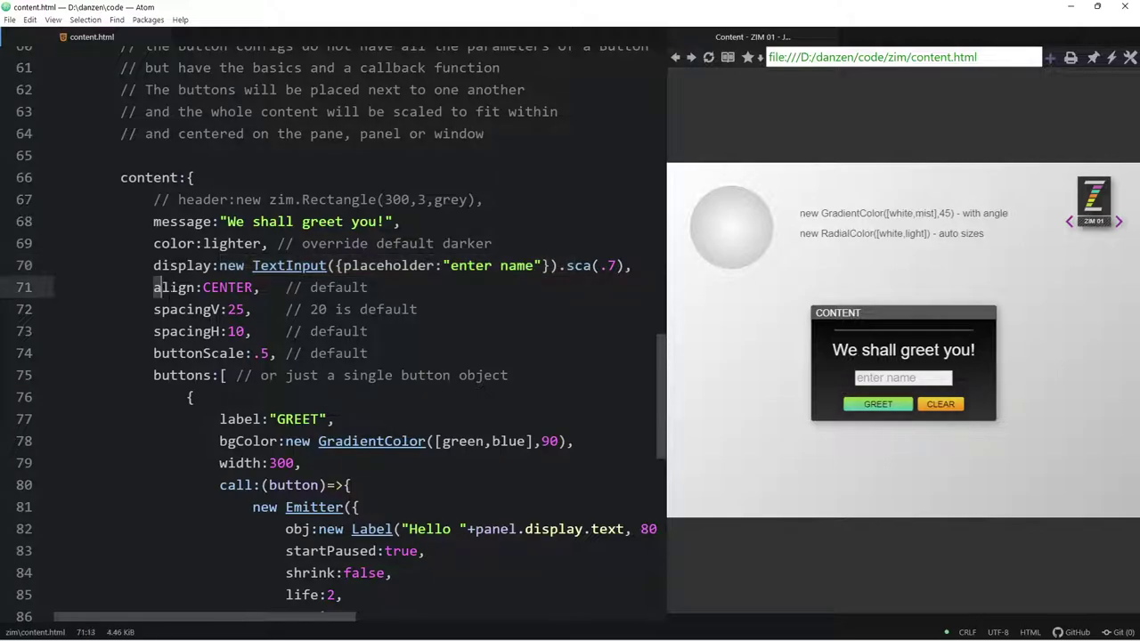
pyautogui.doubleClick(228, 287)
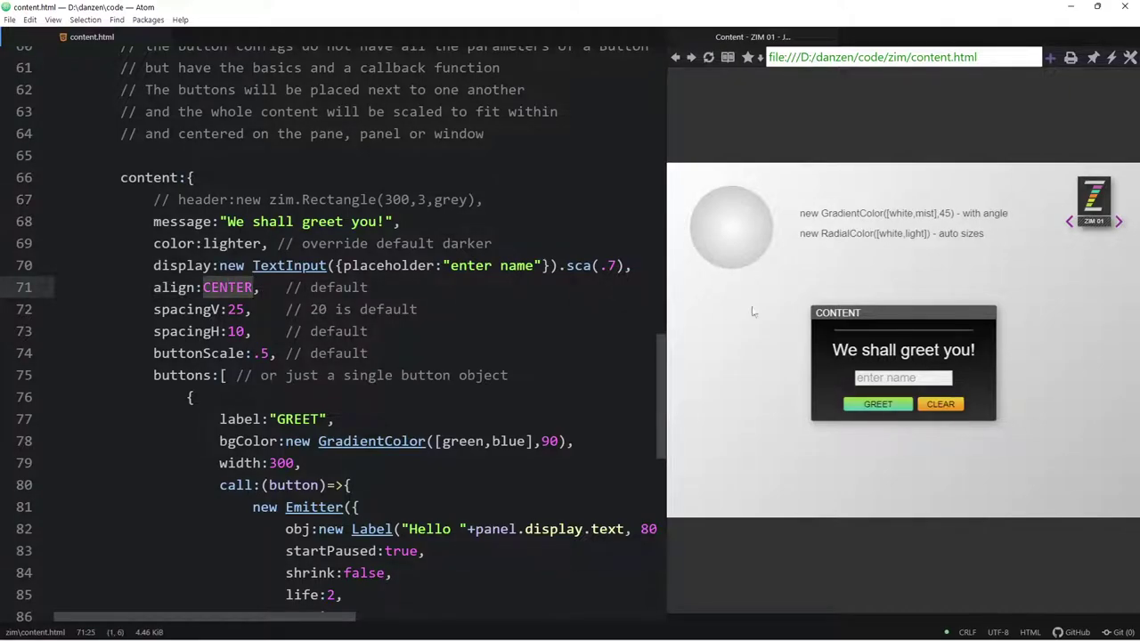
pyautogui.doubleClick(229, 287)
pyautogui.write('LEFT')
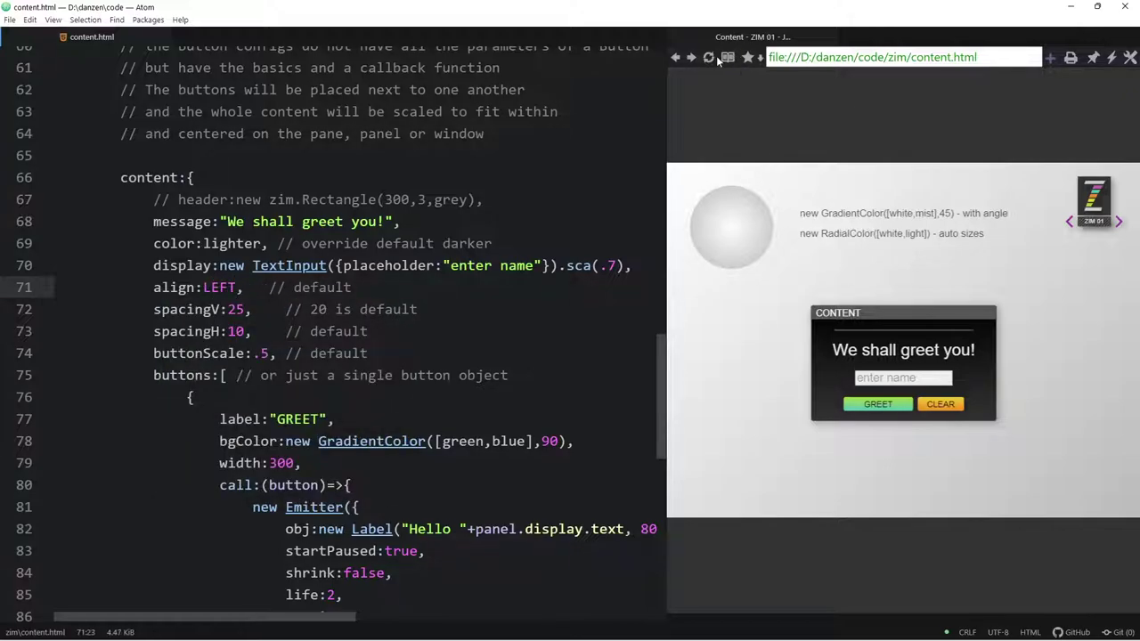
pyautogui.click(710, 57)
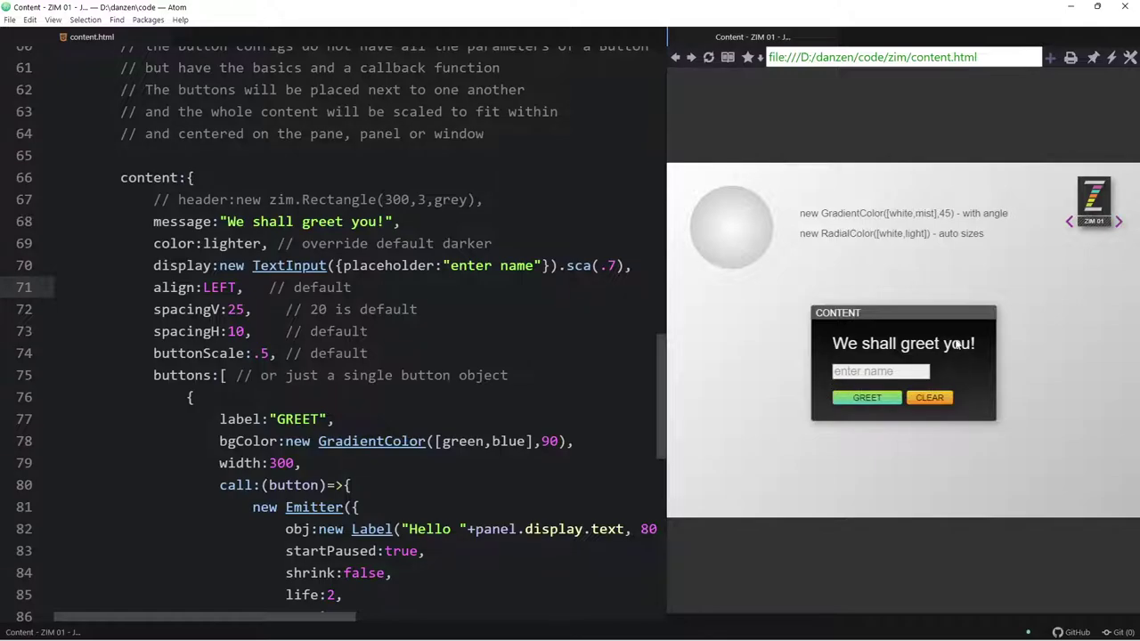
pyautogui.doubleClick(219, 287)
pyautogui.write('C')
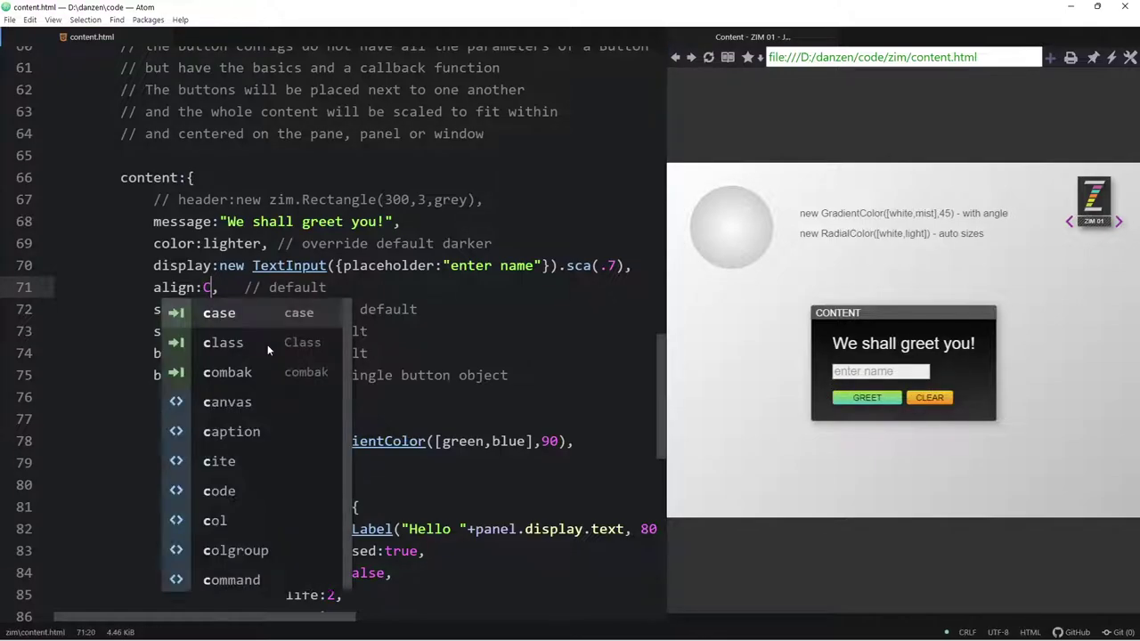
pyautogui.write('ENTER')
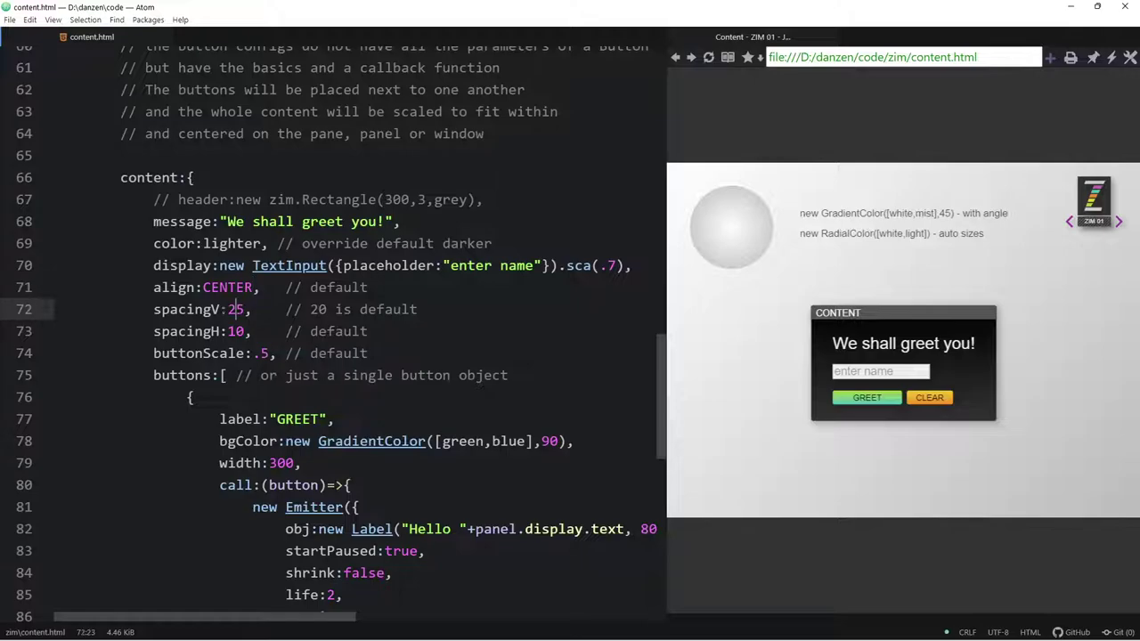
# Point out vertical spacing 25, horizontal spacing 10 and buttonScale, then drag the CONTENT panel.
pyautogui.doubleClick(235, 309)
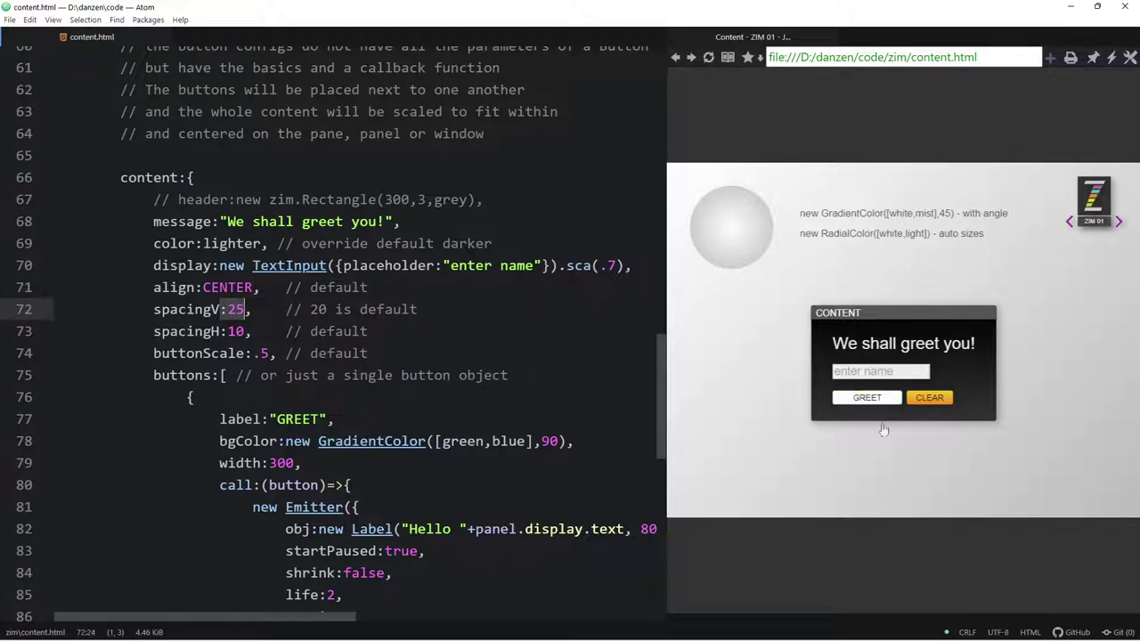
pyautogui.click(203, 331)
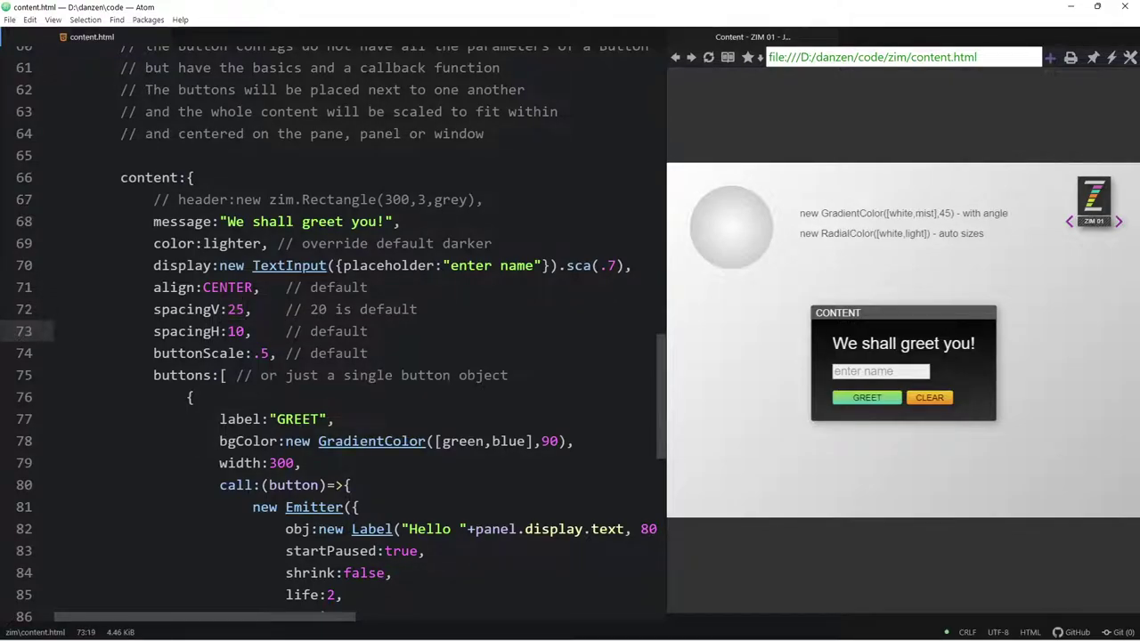
pyautogui.click(229, 309)
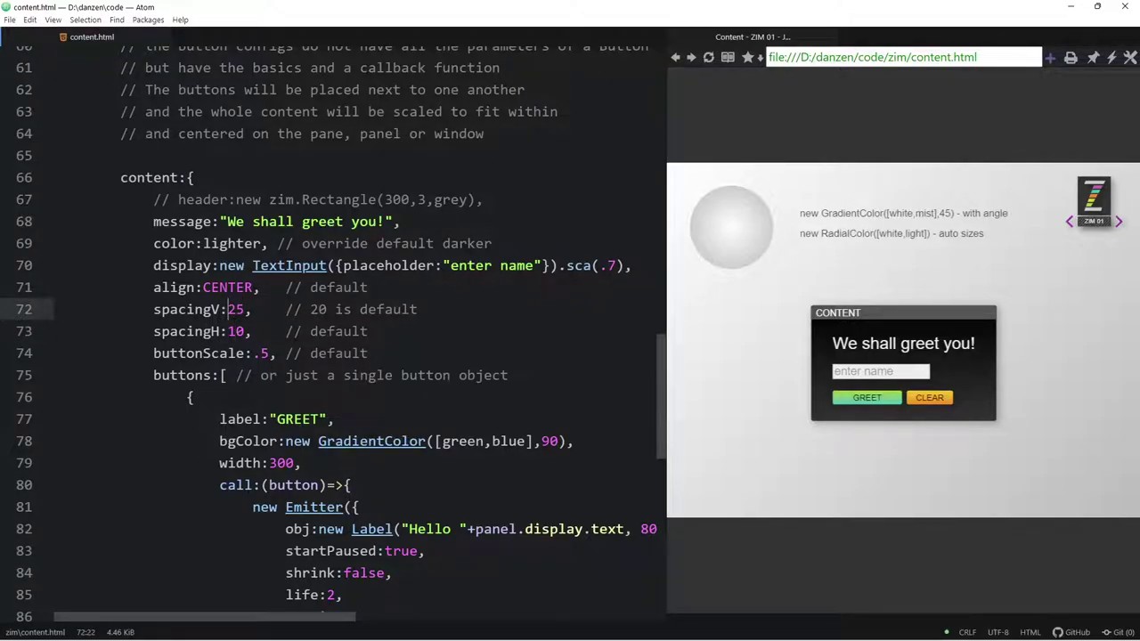
pyautogui.doubleClick(236, 331)
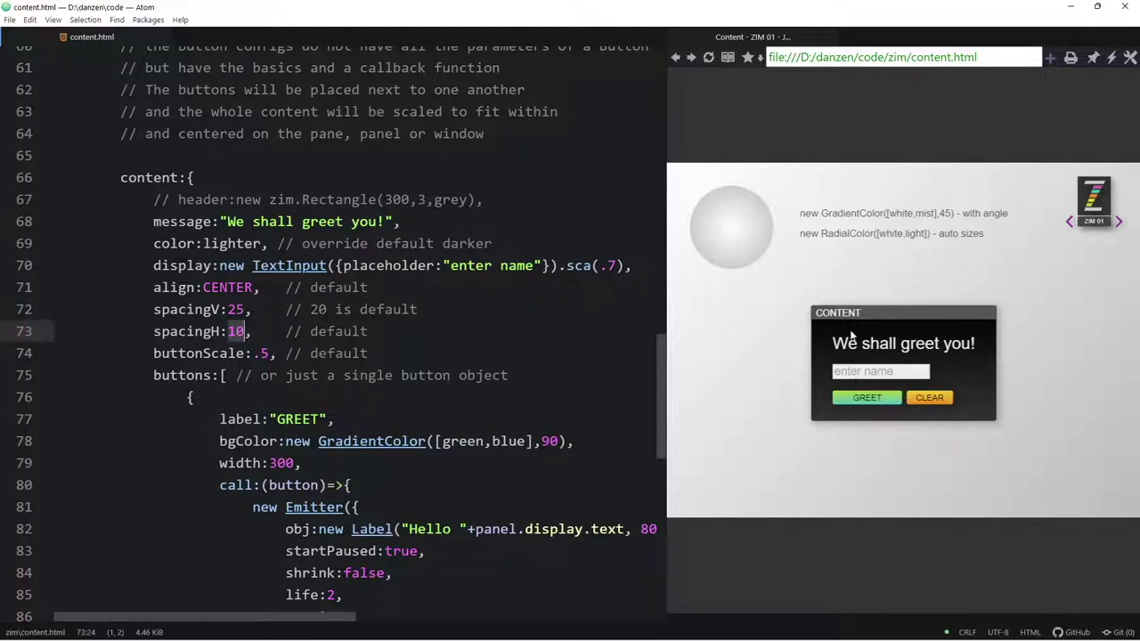
pyautogui.moveTo(154, 353); pyautogui.dragTo(277, 353)
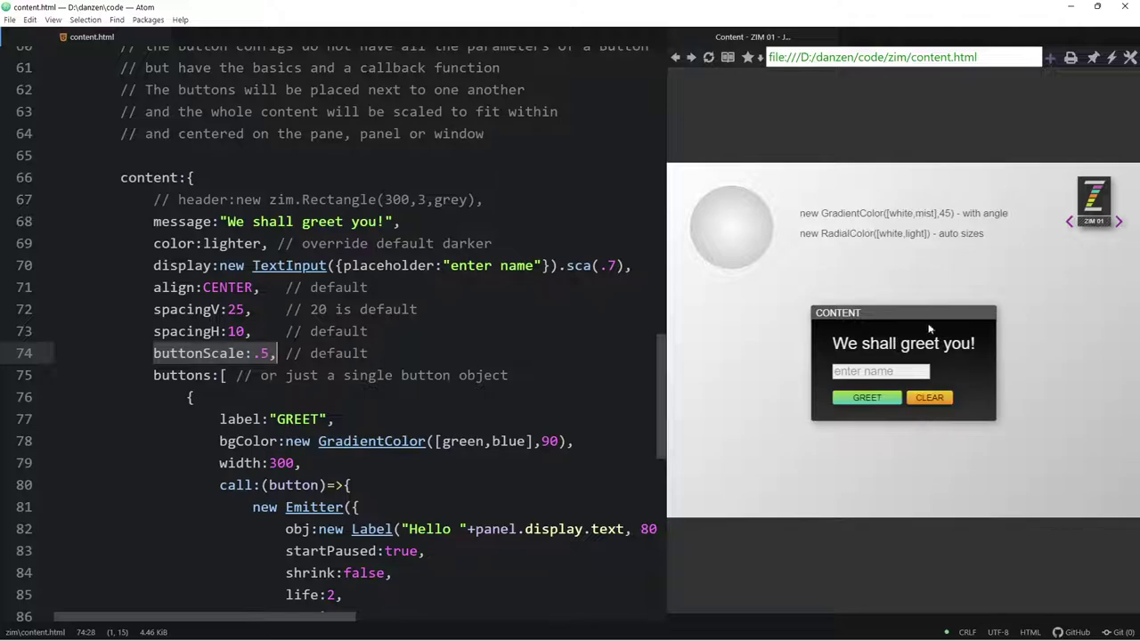
pyautogui.moveTo(925, 325); pyautogui.dragTo(931, 313)
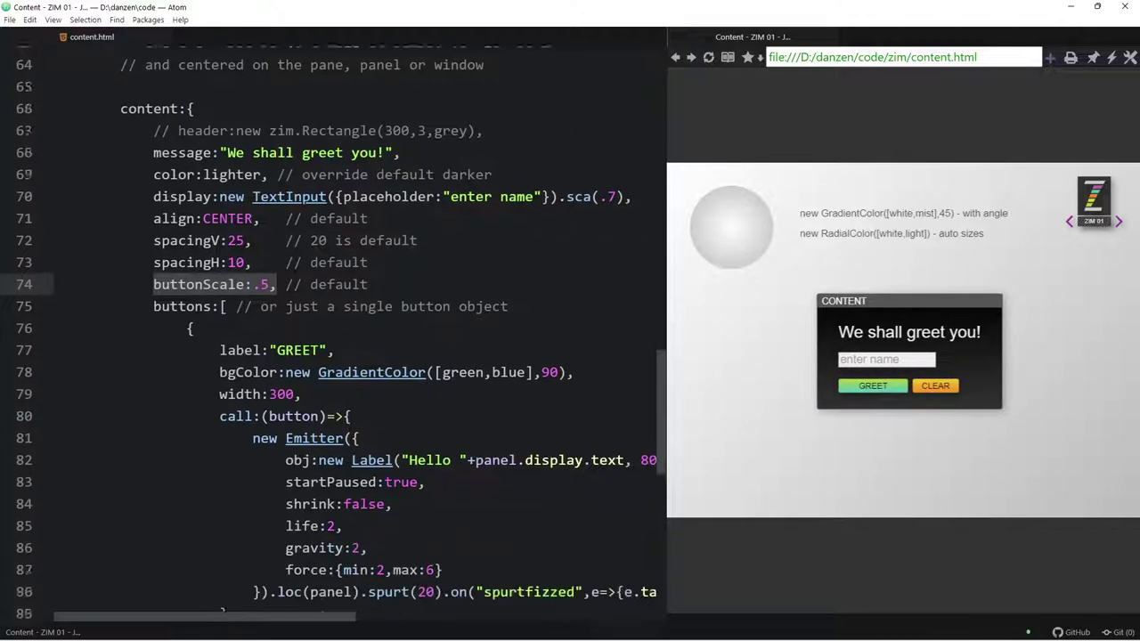
pyautogui.scroll(-2, 356, 321)
pyautogui.click(186, 203)
pyautogui.scroll(-1, 357, 320)
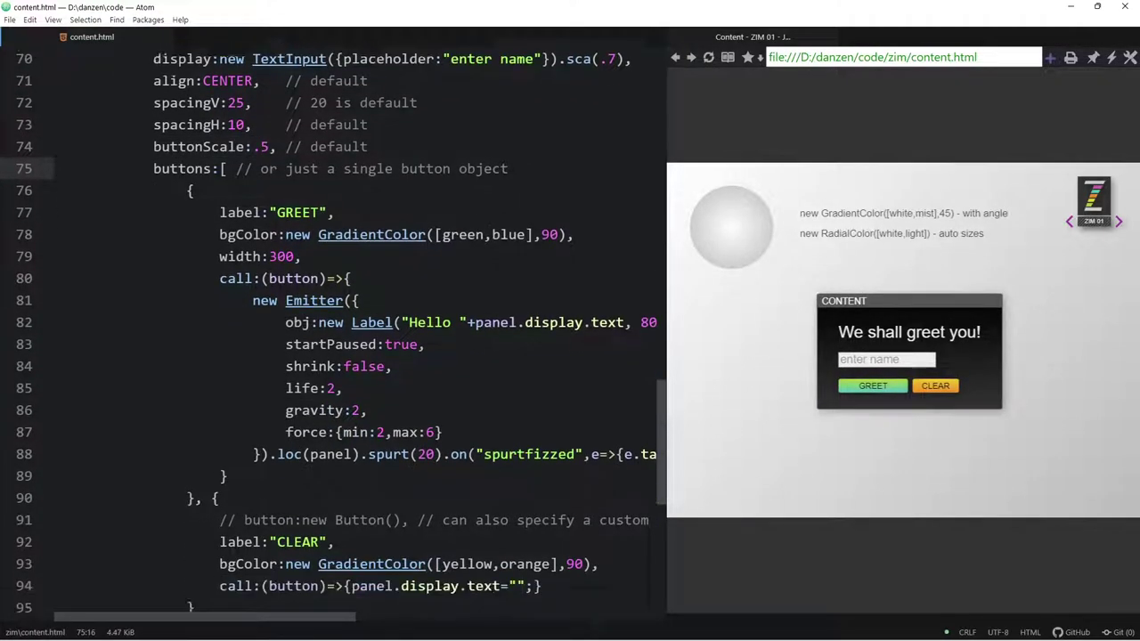
pyautogui.scroll(-2, 356, 321)
pyautogui.moveTo(219, 143); pyautogui.dragTo(337, 143)
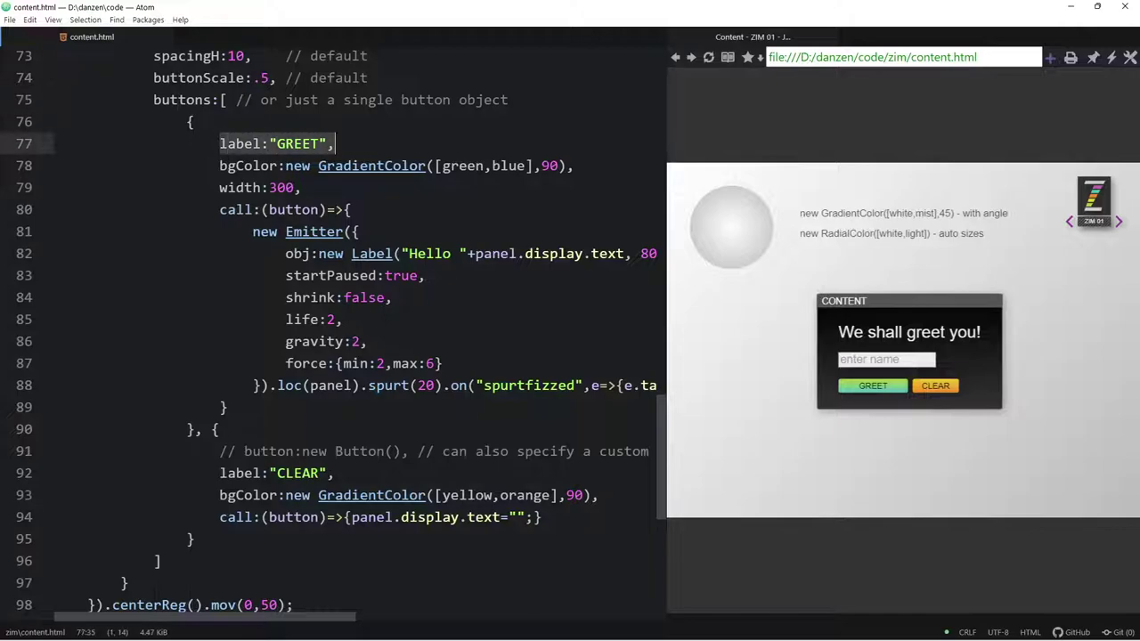
pyautogui.moveTo(219, 473); pyautogui.dragTo(324, 473)
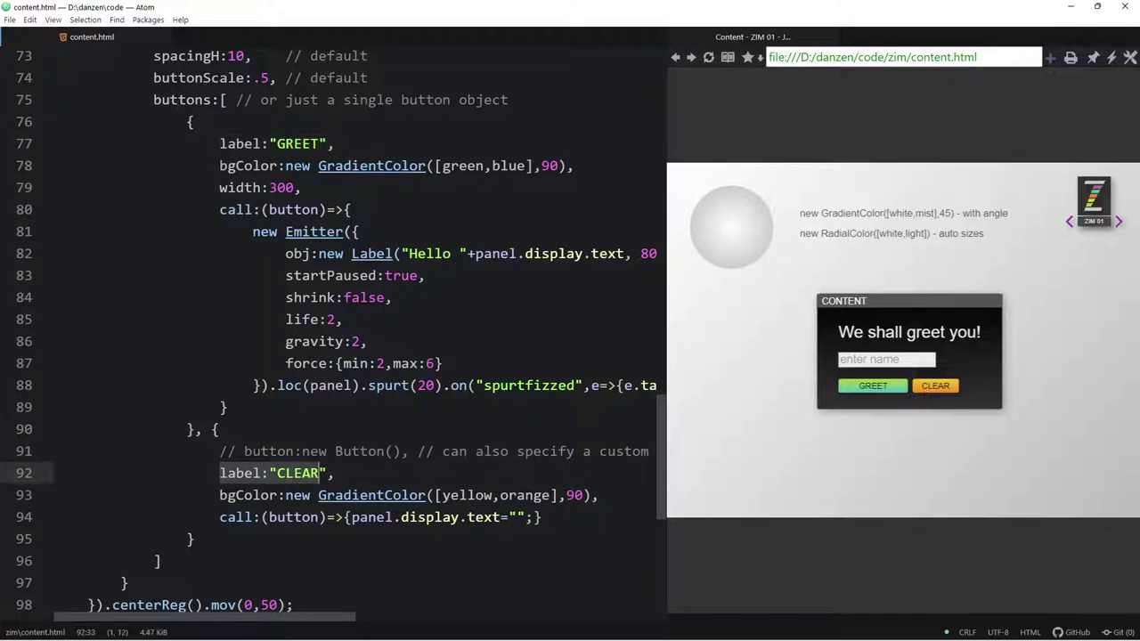
pyautogui.moveTo(220, 165); pyautogui.dragTo(549, 166)
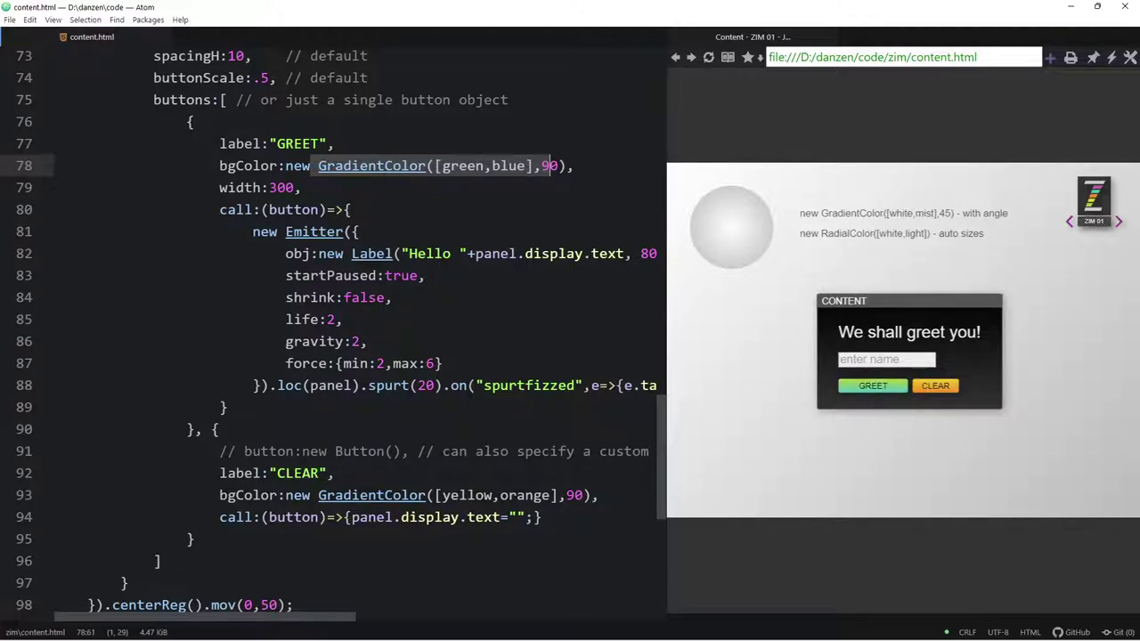
pyautogui.moveTo(269, 187); pyautogui.dragTo(294, 187)
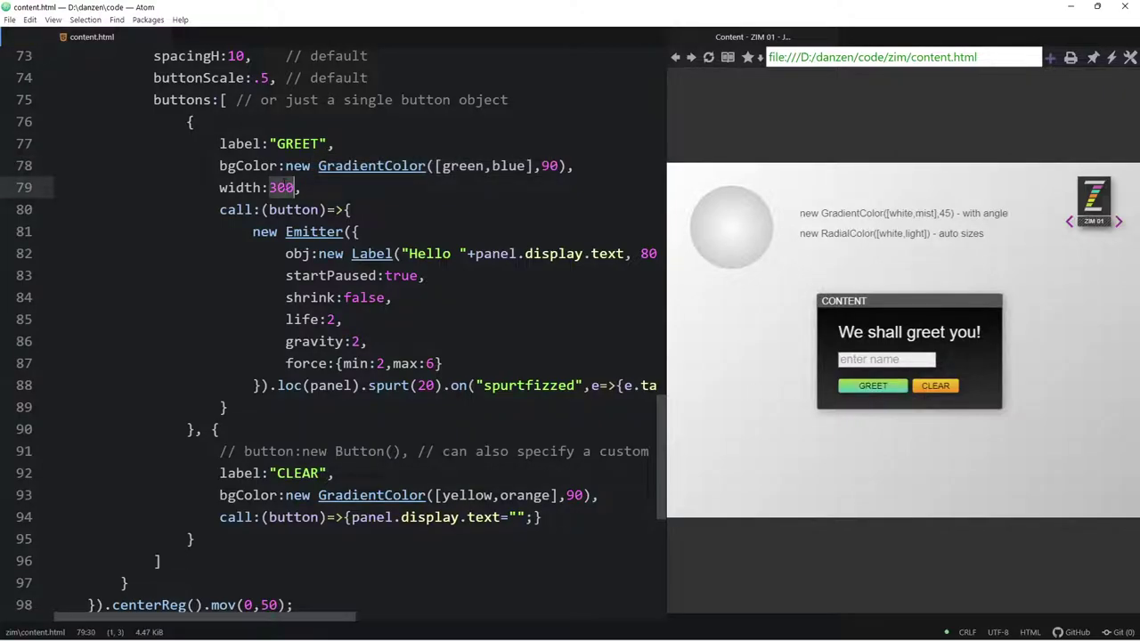
pyautogui.click(882, 393)
pyautogui.moveTo(219, 209)
pyautogui.mouseDown()
pyautogui.moveTo(253, 298)
pyautogui.moveTo(230, 407)
pyautogui.mouseUp()
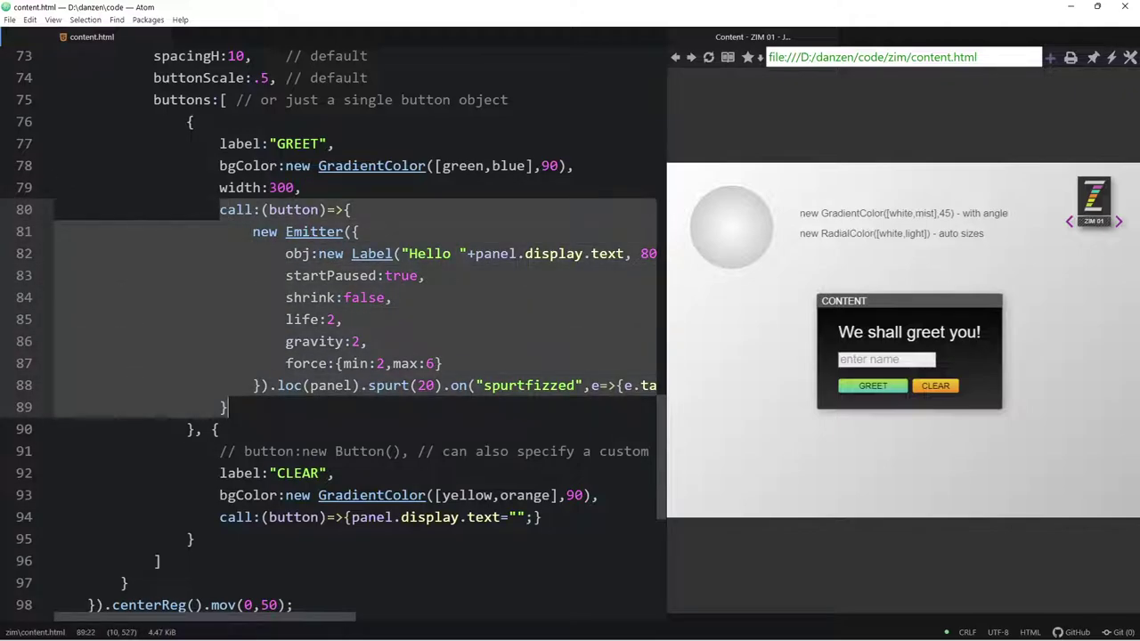
pyautogui.click(219, 518)
pyautogui.moveTo(220, 518); pyautogui.dragTo(378, 518)
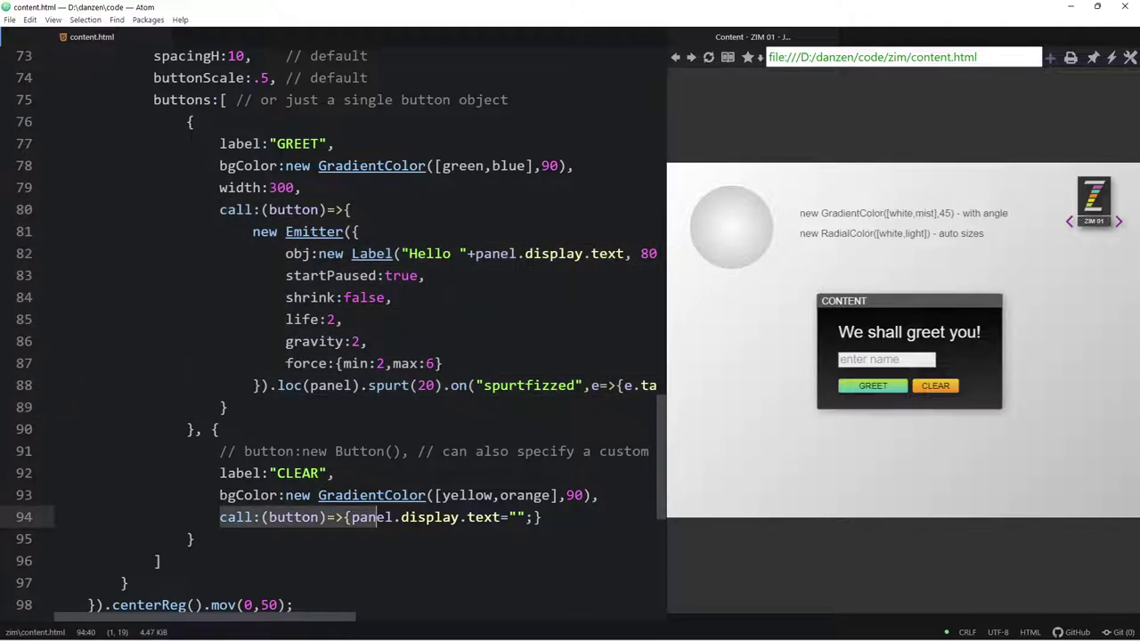
pyautogui.click(219, 209)
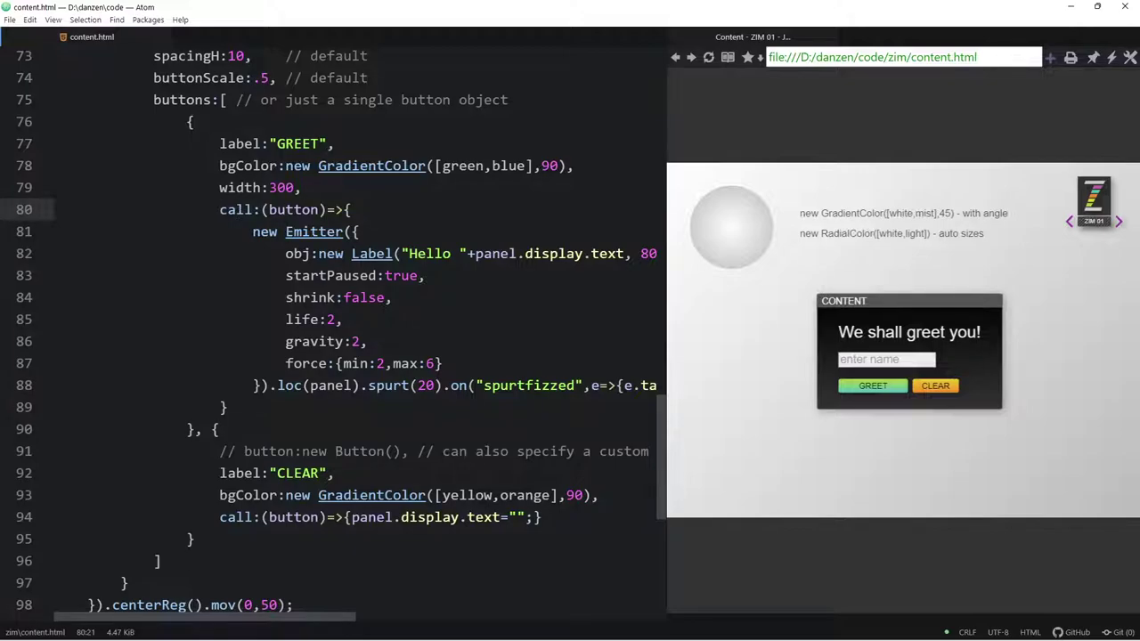
pyautogui.moveTo(253, 231); pyautogui.dragTo(450, 386)
pyautogui.click(344, 318)
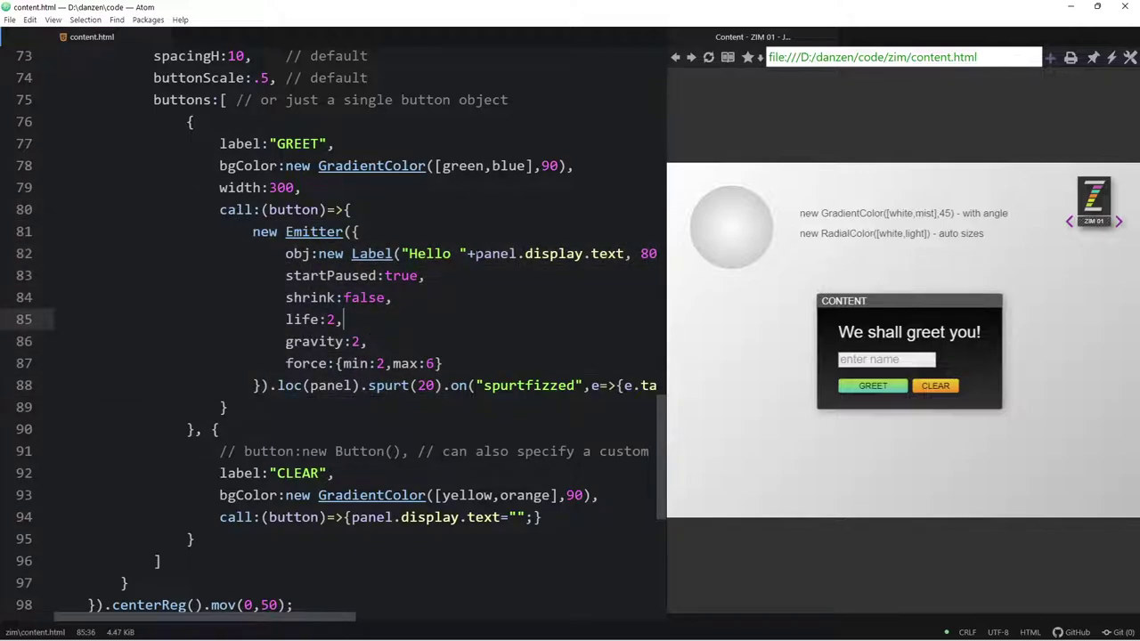
pyautogui.moveTo(475, 254); pyautogui.dragTo(525, 254)
pyautogui.scroll(1, 498, 267)
pyautogui.scroll(2, 334, 334)
pyautogui.scroll(2, 333, 334)
pyautogui.scroll(3, 333, 334)
pyautogui.scroll(2, 333, 334)
pyautogui.scroll(2, 333, 334)
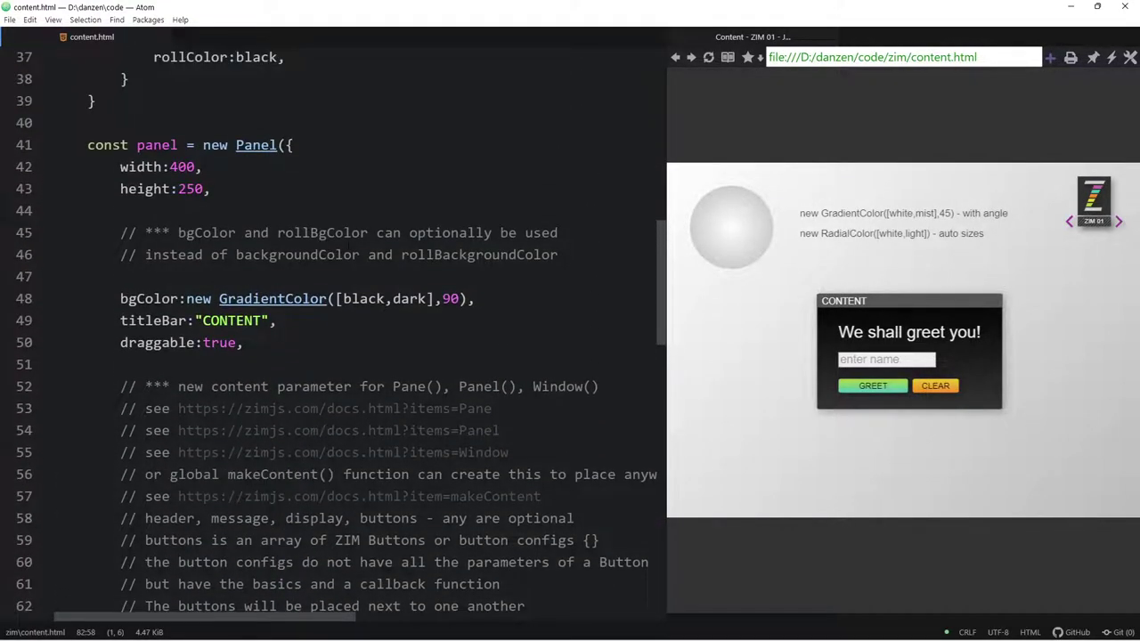
pyautogui.click(153, 144)
pyautogui.scroll(-4, 153, 144)
pyautogui.scroll(-6, 154, 144)
pyautogui.scroll(-2, 153, 145)
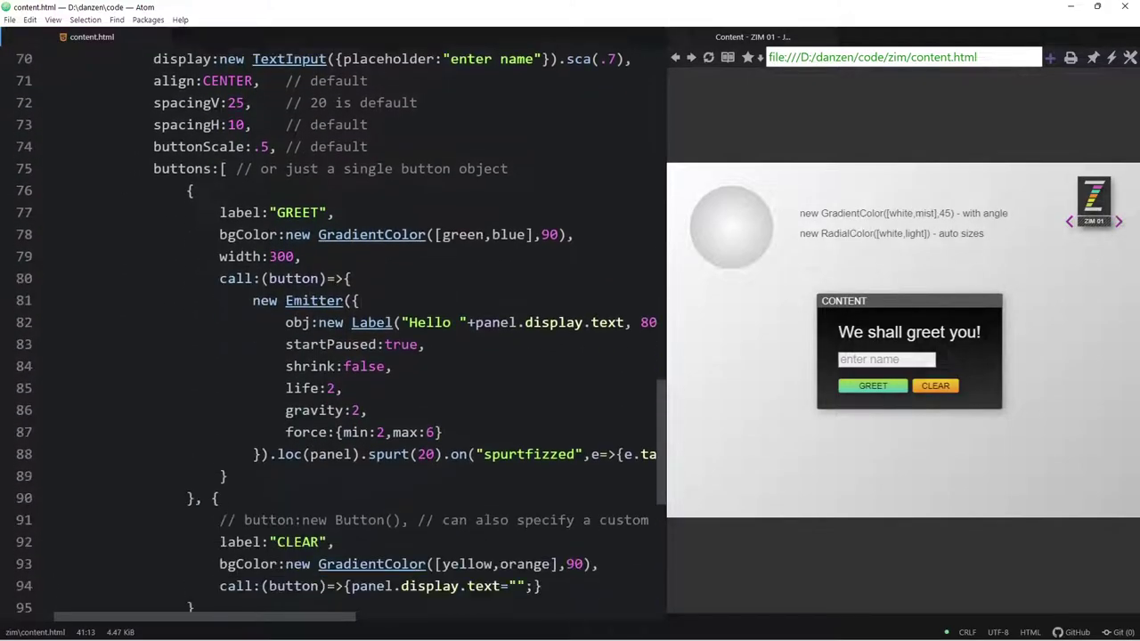
pyautogui.moveTo(526, 323); pyautogui.dragTo(584, 322)
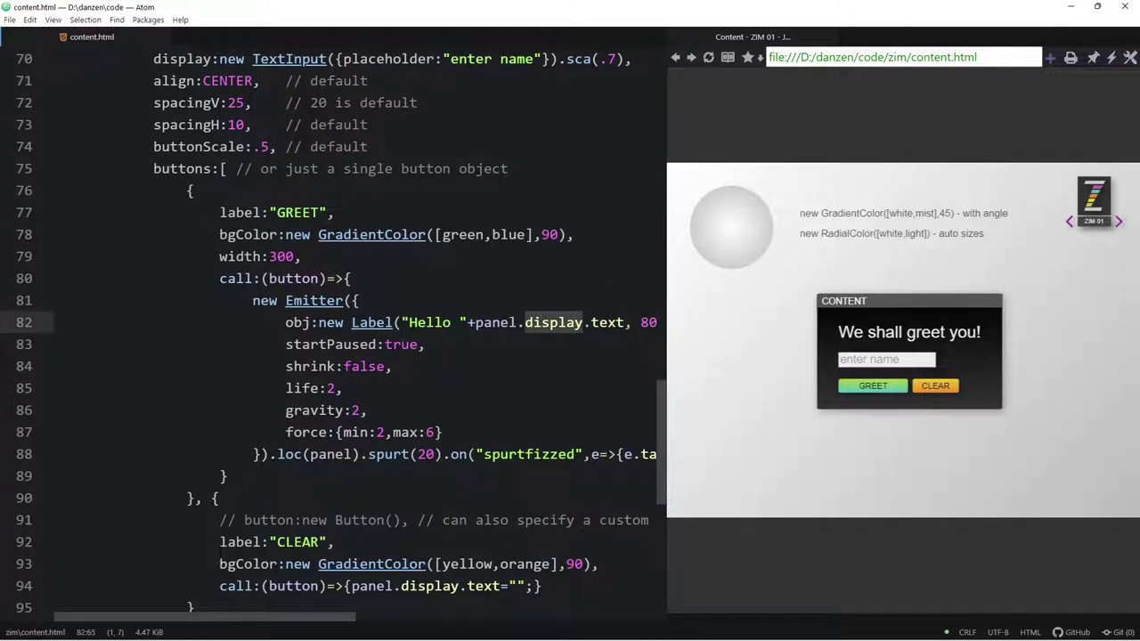
pyautogui.scroll(1, 220, 553)
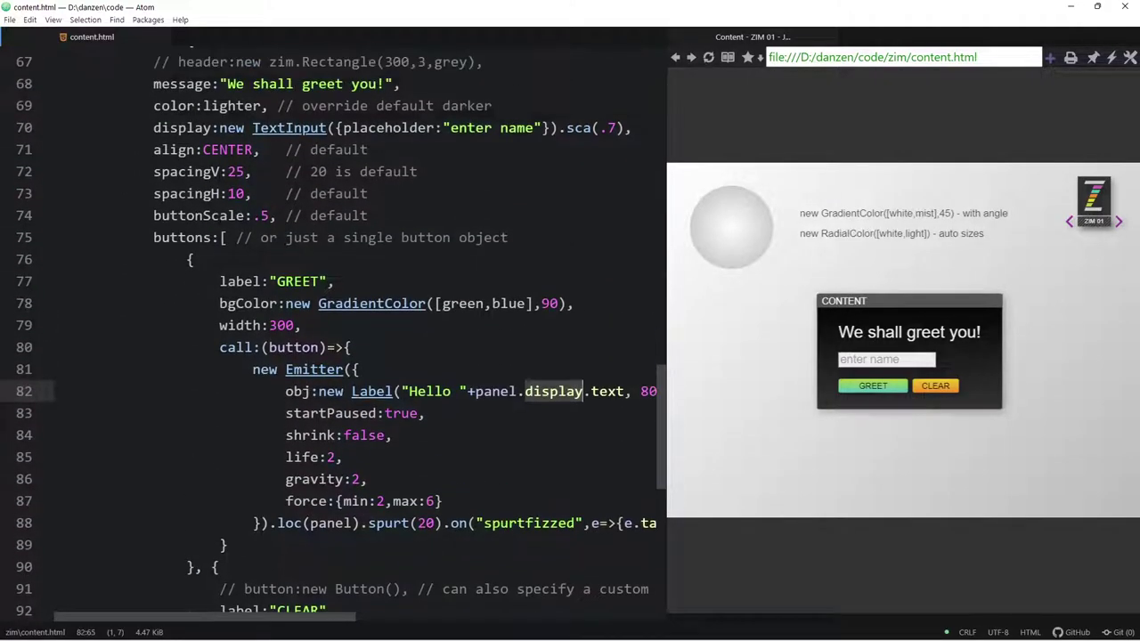
pyautogui.scroll(1, 356, 356)
pyautogui.moveTo(153, 197); pyautogui.dragTo(349, 197)
pyautogui.moveTo(219, 197); pyautogui.dragTo(344, 197)
pyautogui.scroll(-2, 357, 330)
pyautogui.scroll(-1, 356, 330)
pyautogui.click(482, 288)
pyautogui.scroll(2, 481, 288)
pyautogui.click(179, 119)
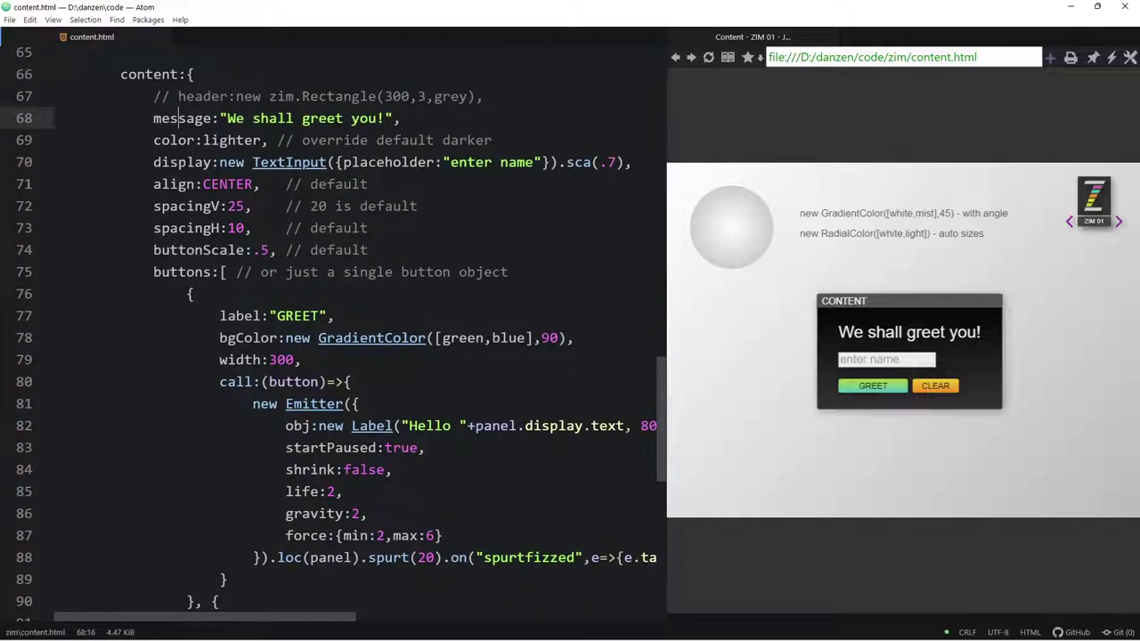
pyautogui.press('Left')
pyautogui.click(178, 163)
pyautogui.click(203, 96)
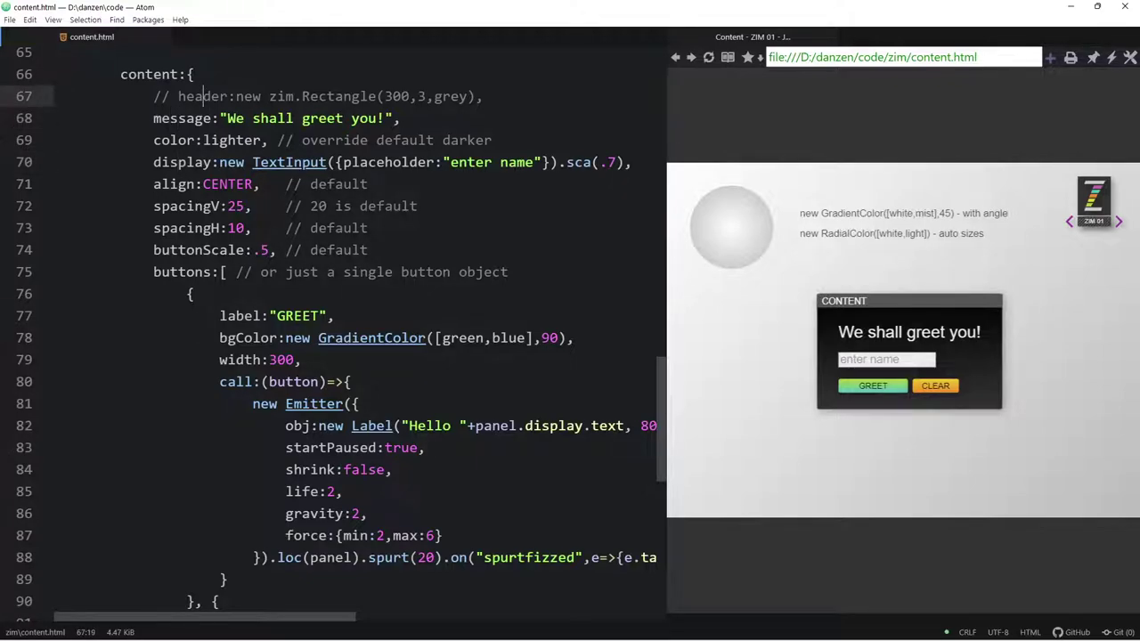
pyautogui.click(185, 272)
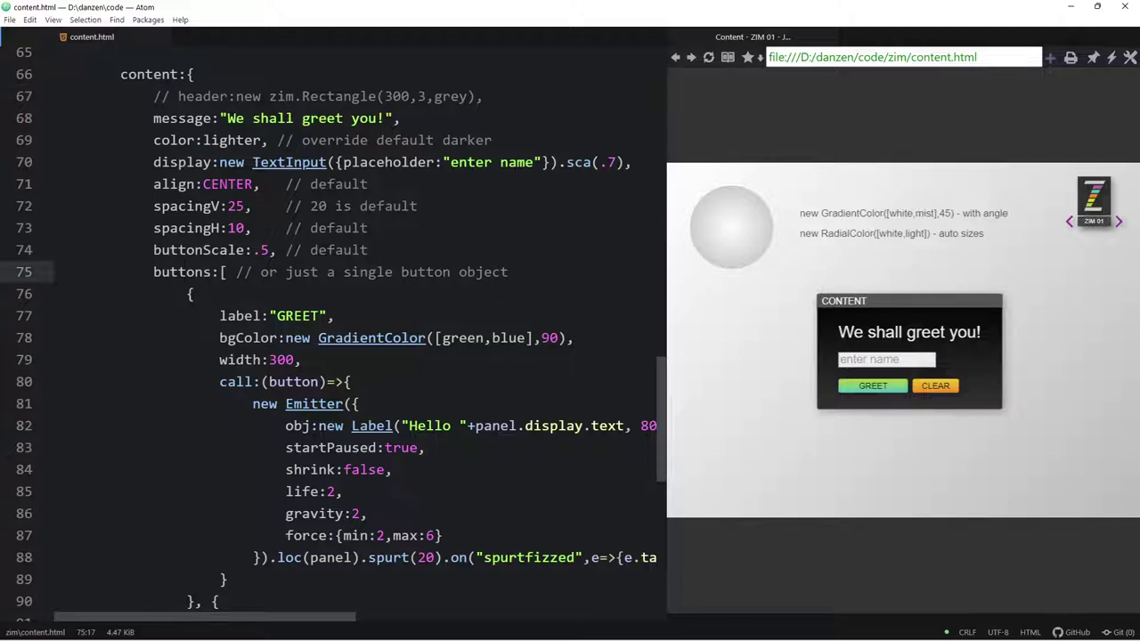
pyautogui.scroll(-3, 356, 336)
pyautogui.scroll(-1, 356, 337)
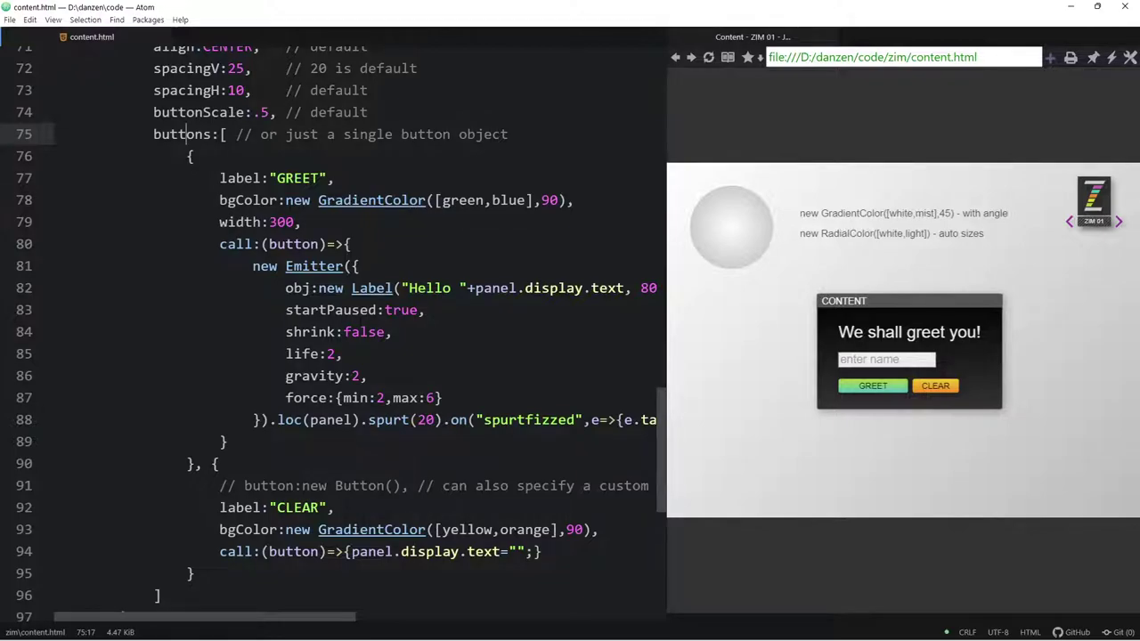
pyautogui.scroll(-3, 357, 335)
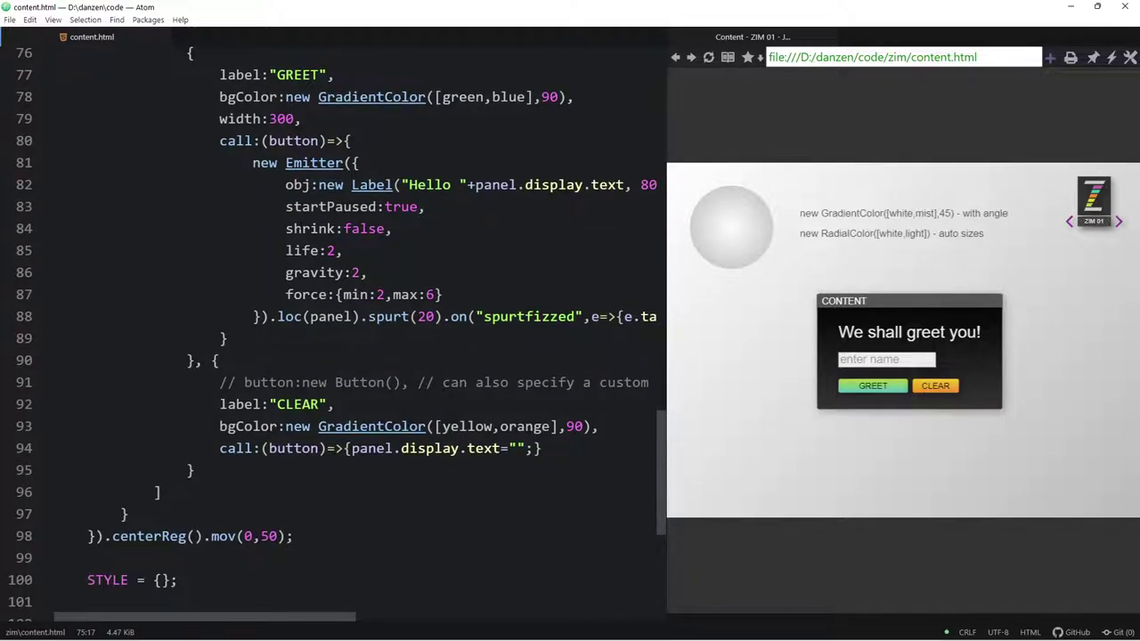
pyautogui.moveTo(219, 163)
pyautogui.mouseDown()
pyautogui.moveTo(310, 184)
pyautogui.moveTo(310, 316)
pyautogui.mouseUp()
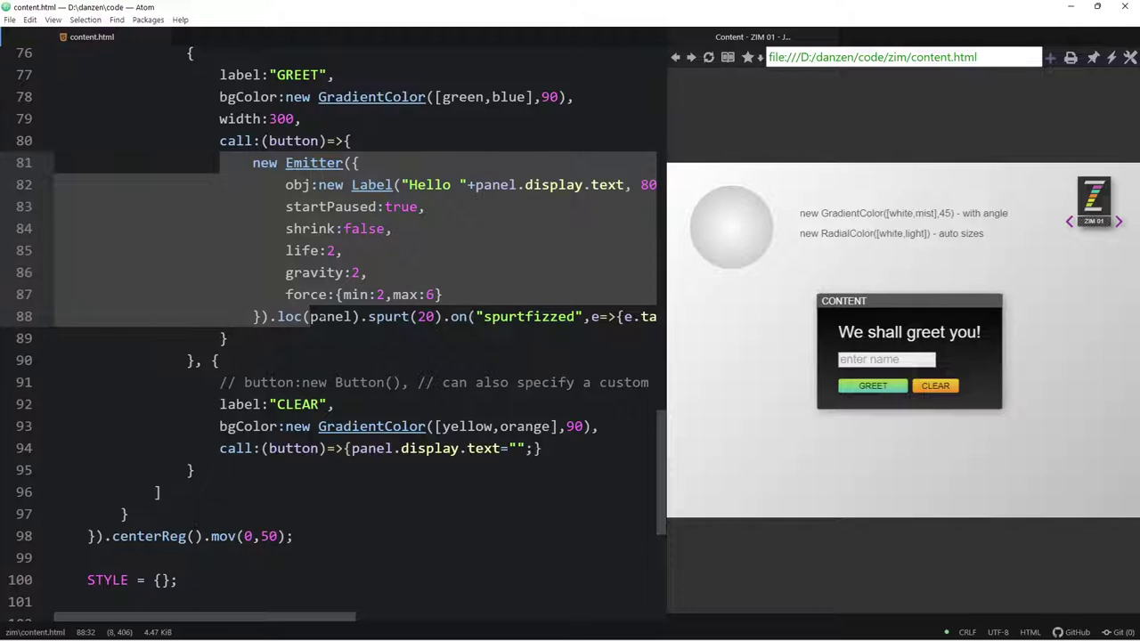
pyautogui.scroll(-3, 356, 338)
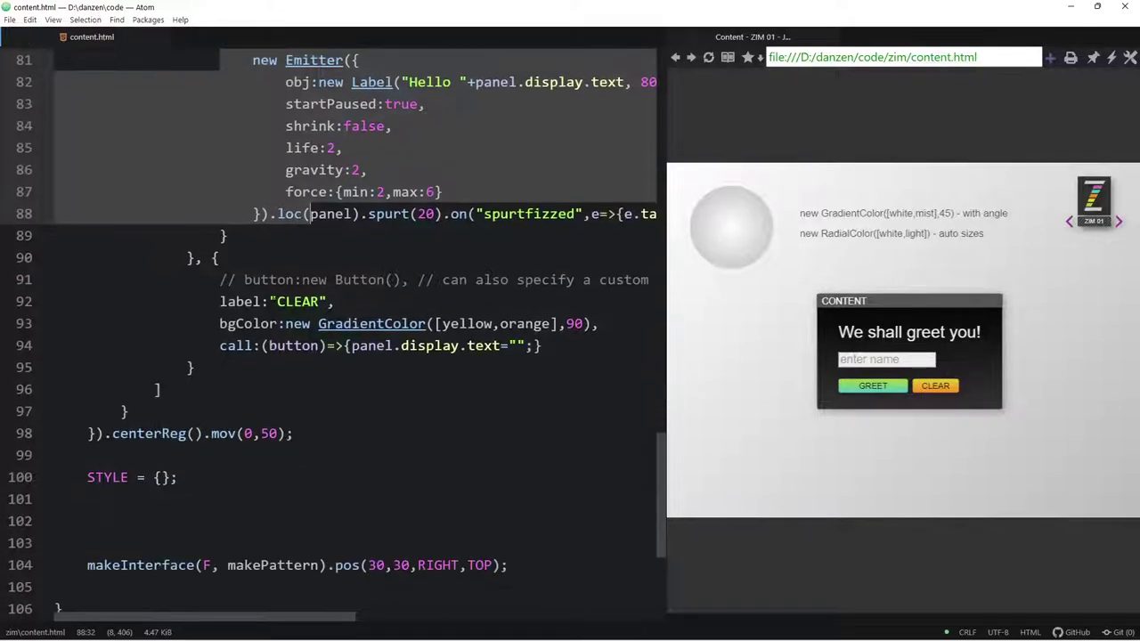
pyautogui.click(270, 301)
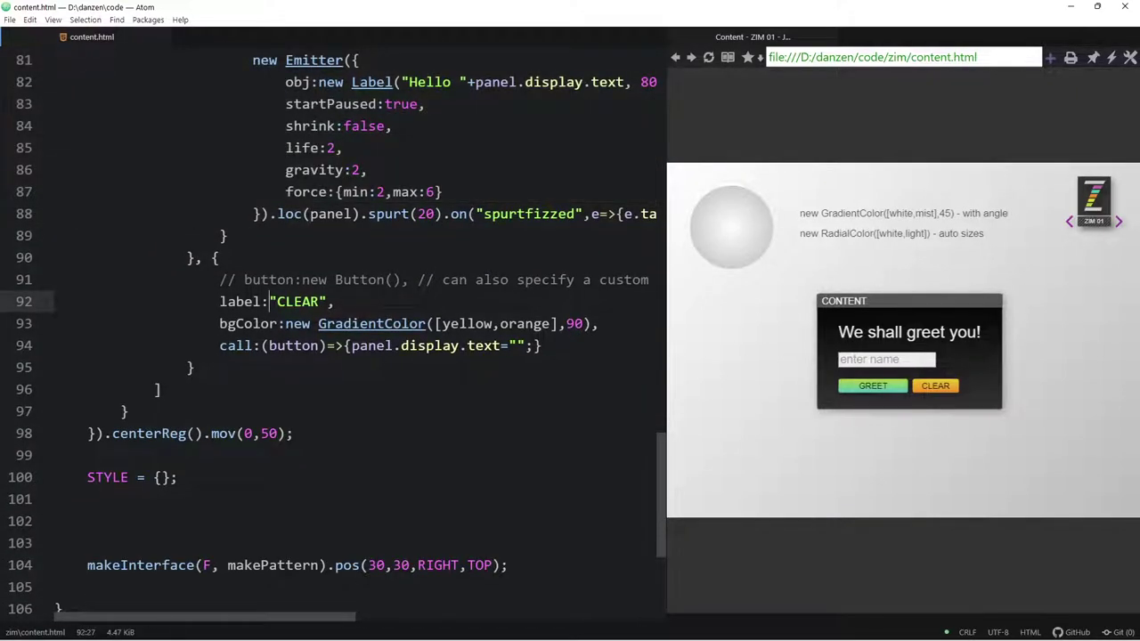
pyautogui.moveTo(220, 346); pyautogui.dragTo(525, 346)
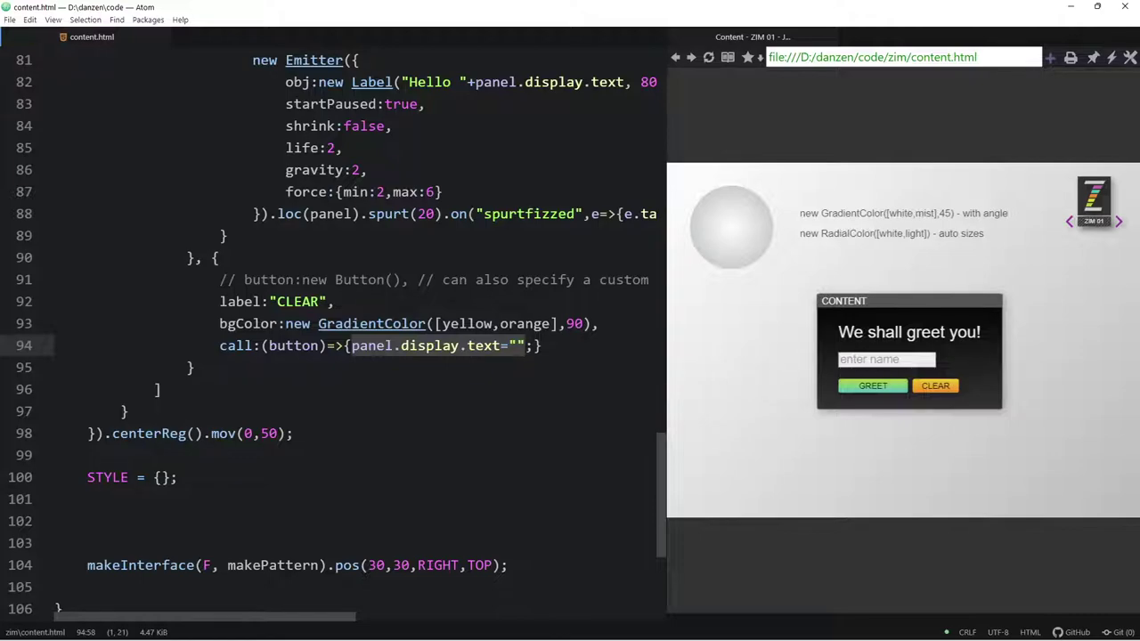
pyautogui.click(517, 345)
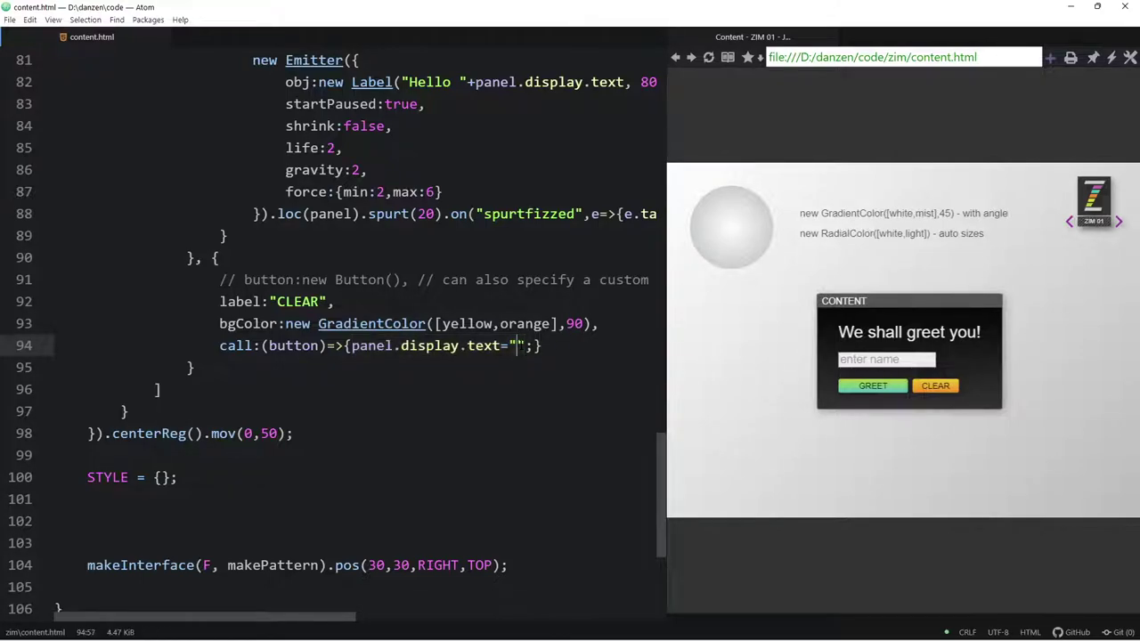
pyautogui.doubleClick(294, 345)
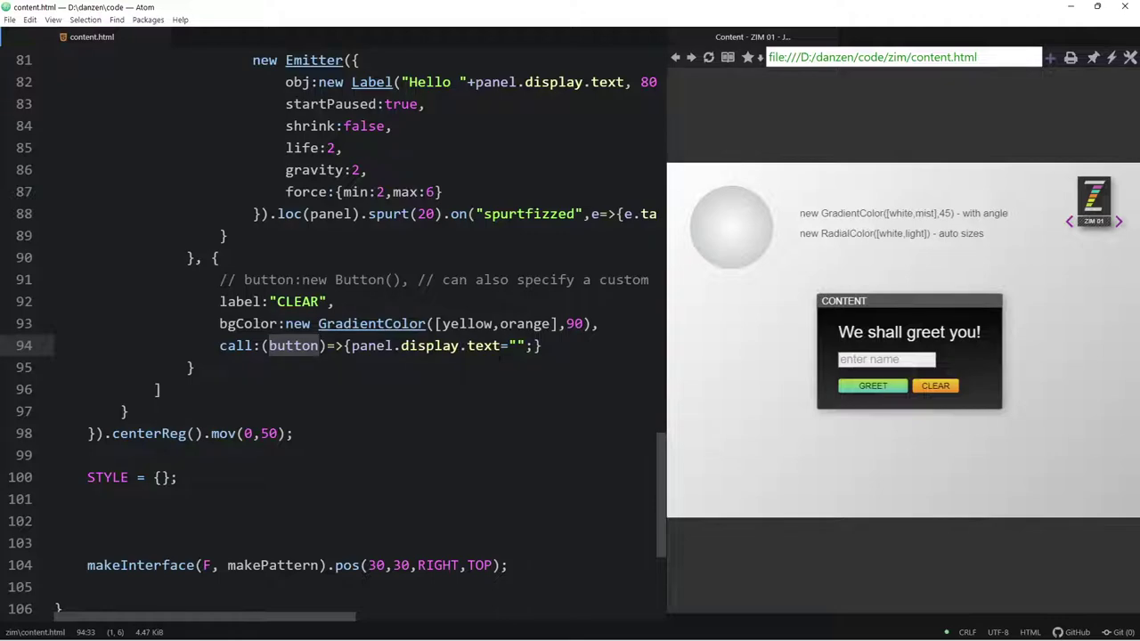
# Remove the unused button parameter from the CLEAR and GREET callbacks.
pyautogui.press('BackSpace')
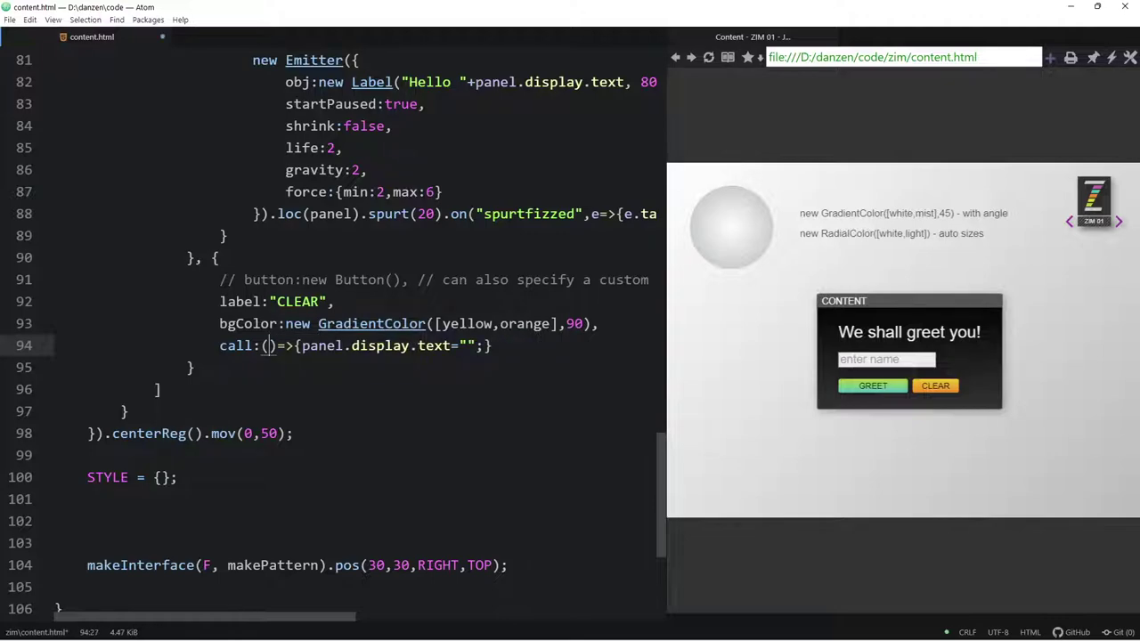
pyautogui.scroll(3, 356, 320)
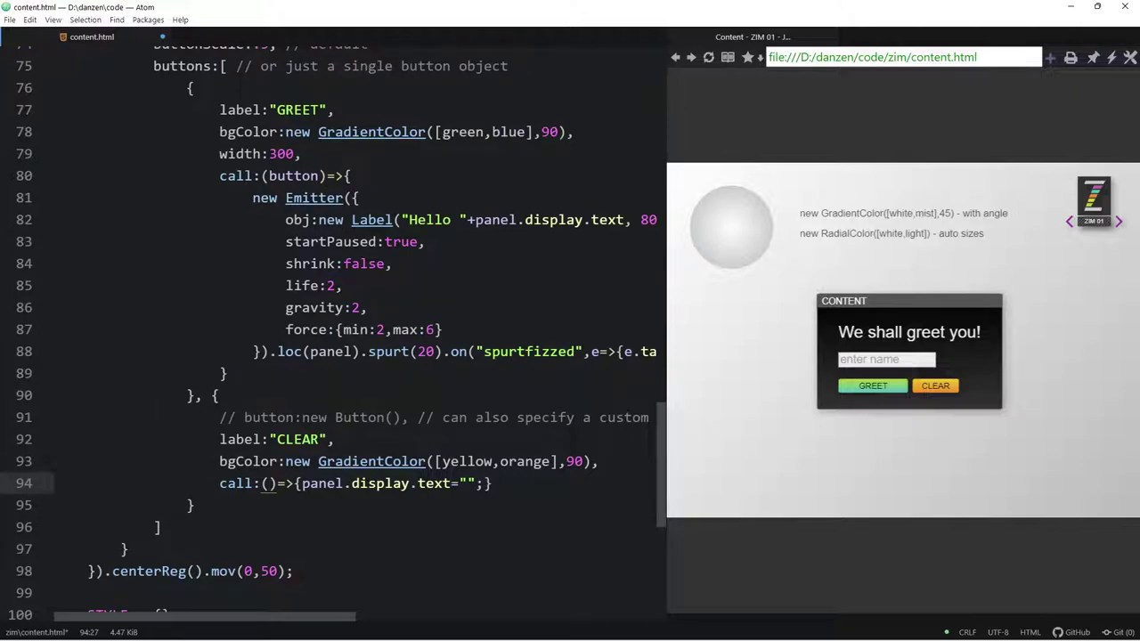
pyautogui.doubleClick(294, 175)
pyautogui.press('BackSpace')
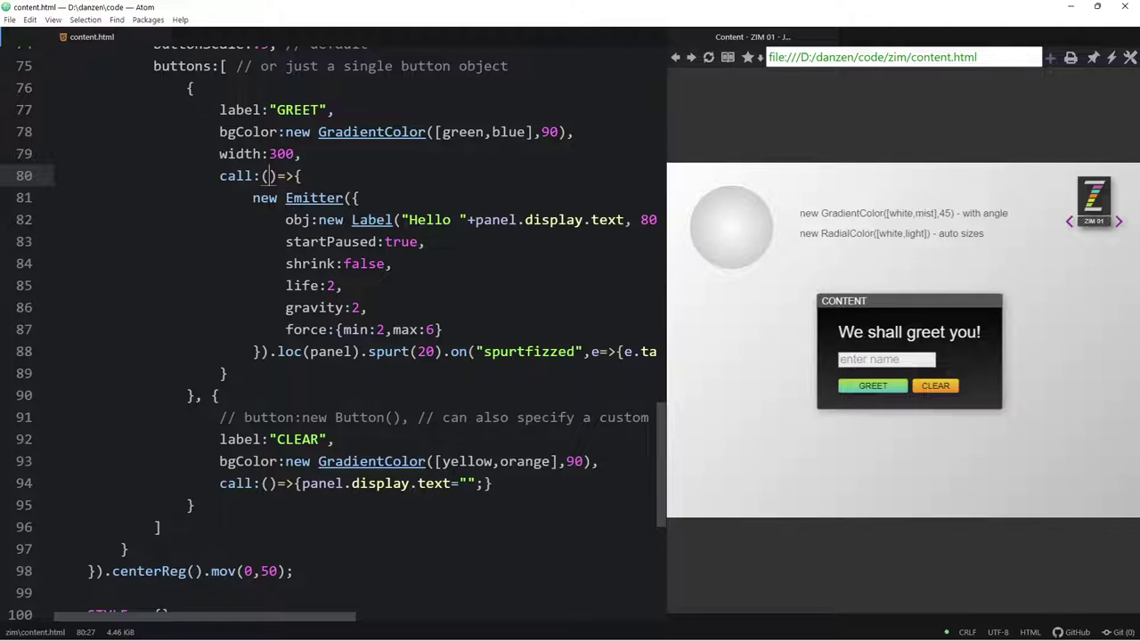
# Drag the CONTENT panel left and down in the preview.
pyautogui.scroll(-1, 356, 330)
pyautogui.click(220, 371)
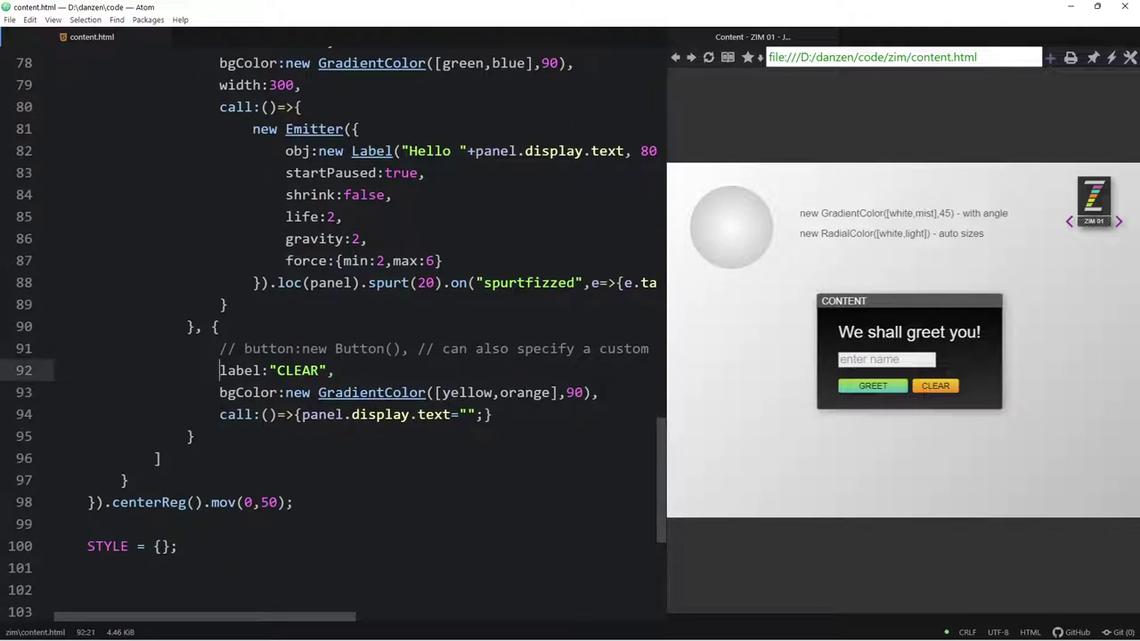
pyautogui.scroll(-3, 357, 330)
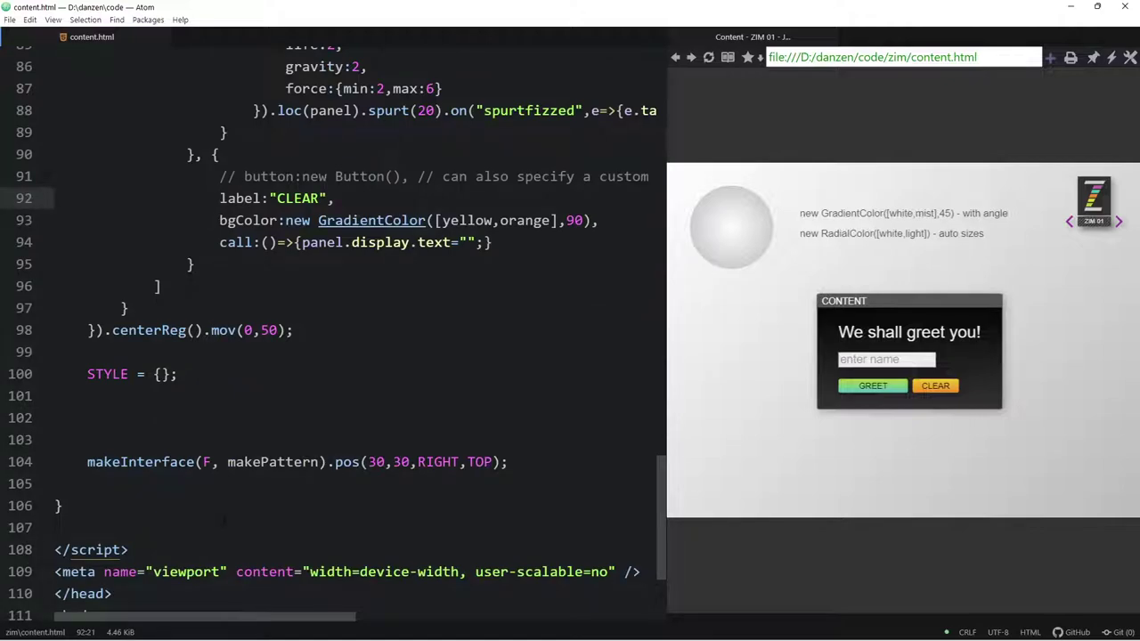
pyautogui.moveTo(864, 300); pyautogui.dragTo(806, 313)
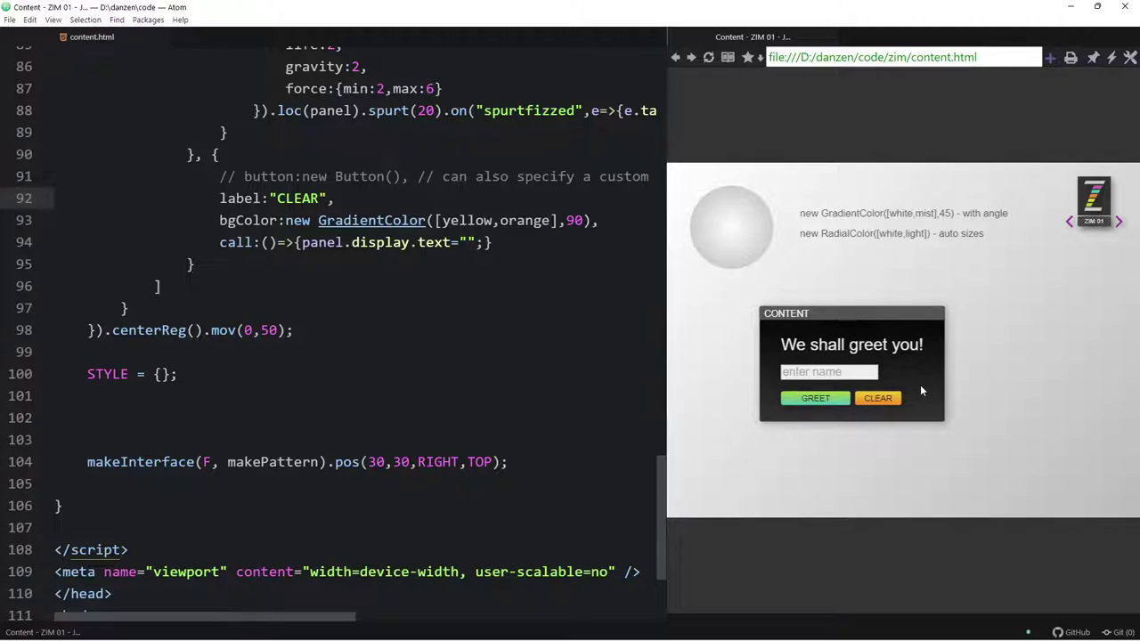
# Select the content settings lines and shrink the editor font with Ctrl+Minus.
pyautogui.scroll(3, 357, 321)
pyautogui.scroll(2, 356, 321)
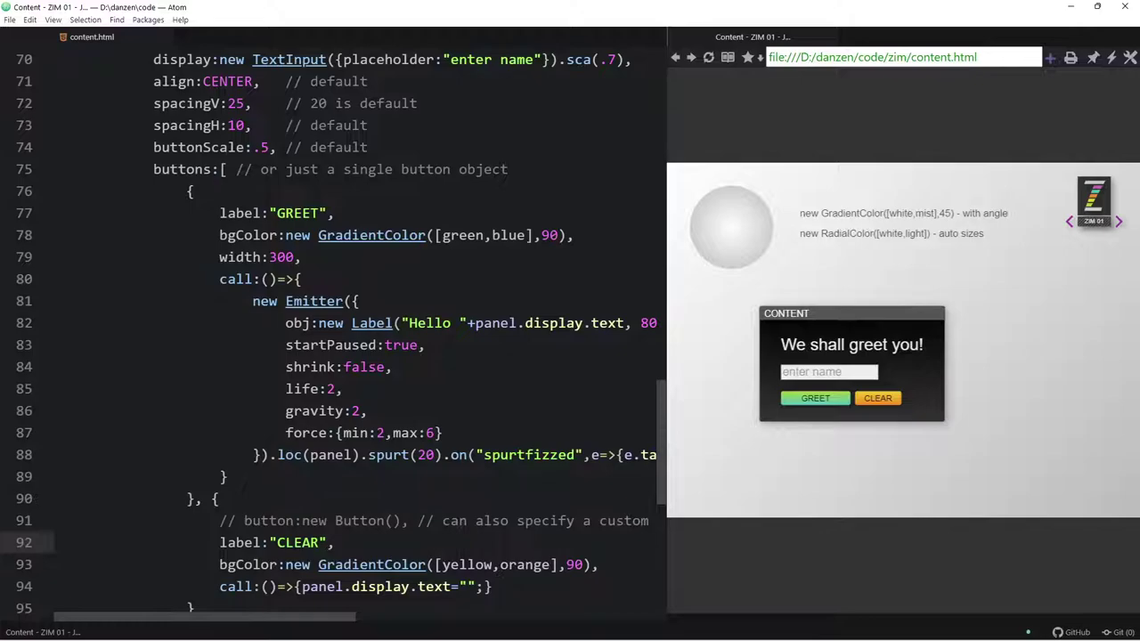
pyautogui.scroll(1, 356, 320)
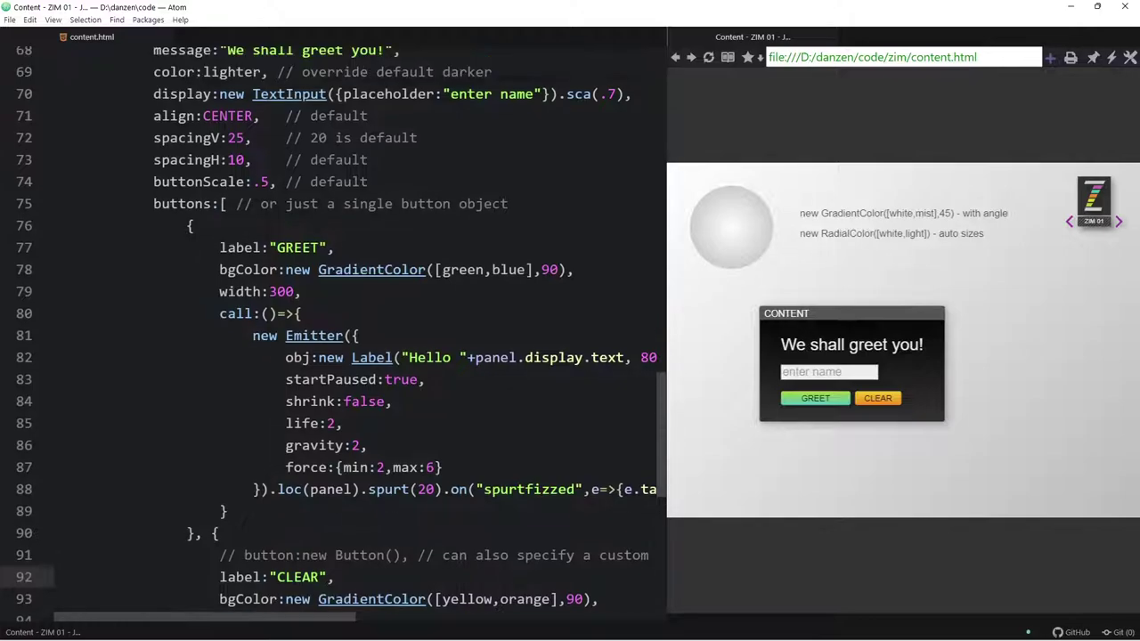
pyautogui.click(223, 204)
pyautogui.moveTo(55, 71)
pyautogui.mouseDown()
pyautogui.moveTo(228, 270)
pyautogui.moveTo(252, 336)
pyautogui.mouseUp()
pyautogui.hotkey('ctrl', '-')
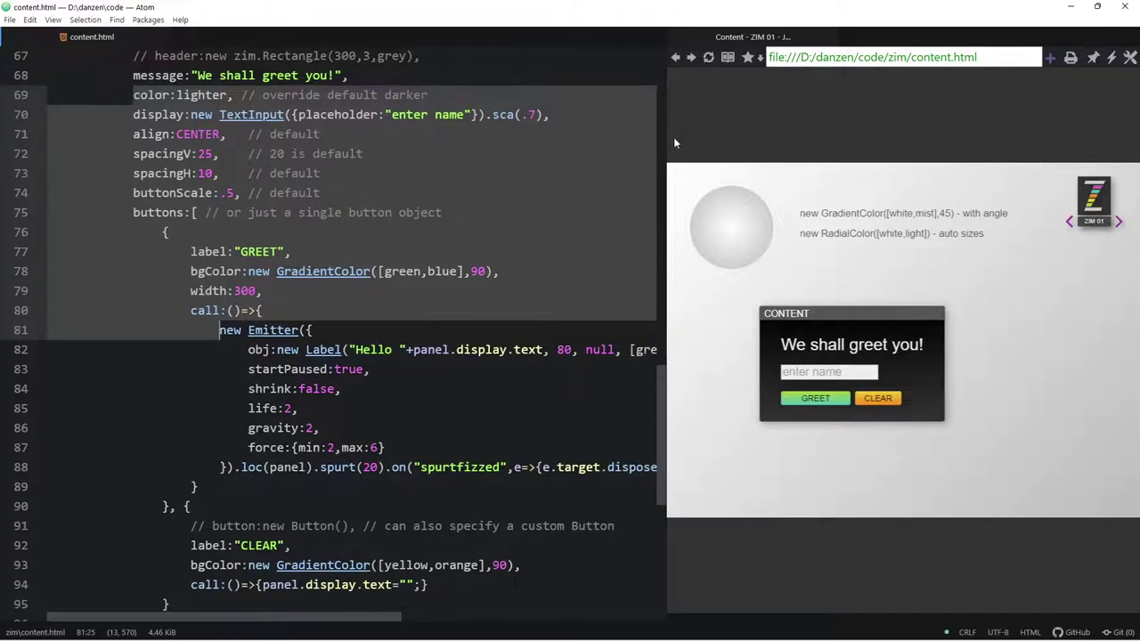
# Drag the divider right to widen the editor, then browse the align line and Emitter startPaused code.
pyautogui.moveTo(667, 132); pyautogui.dragTo(942, 132)
pyautogui.scroll(2, 378, 237)
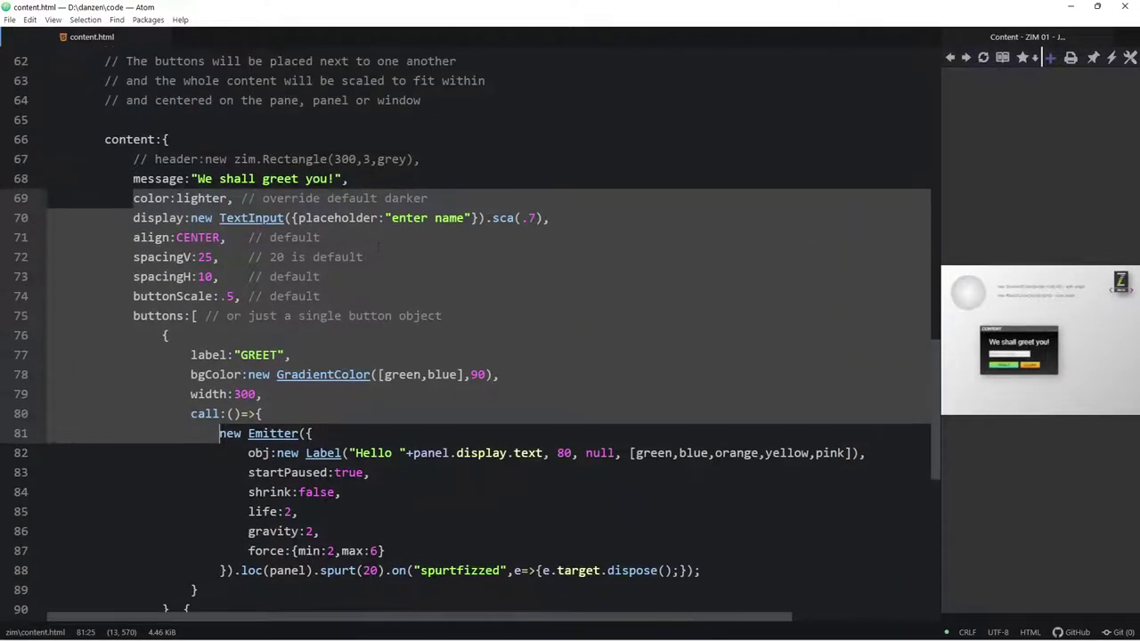
pyautogui.click(378, 237)
pyautogui.scroll(-2, 378, 237)
pyautogui.scroll(-1, 378, 237)
pyautogui.scroll(-1, 378, 237)
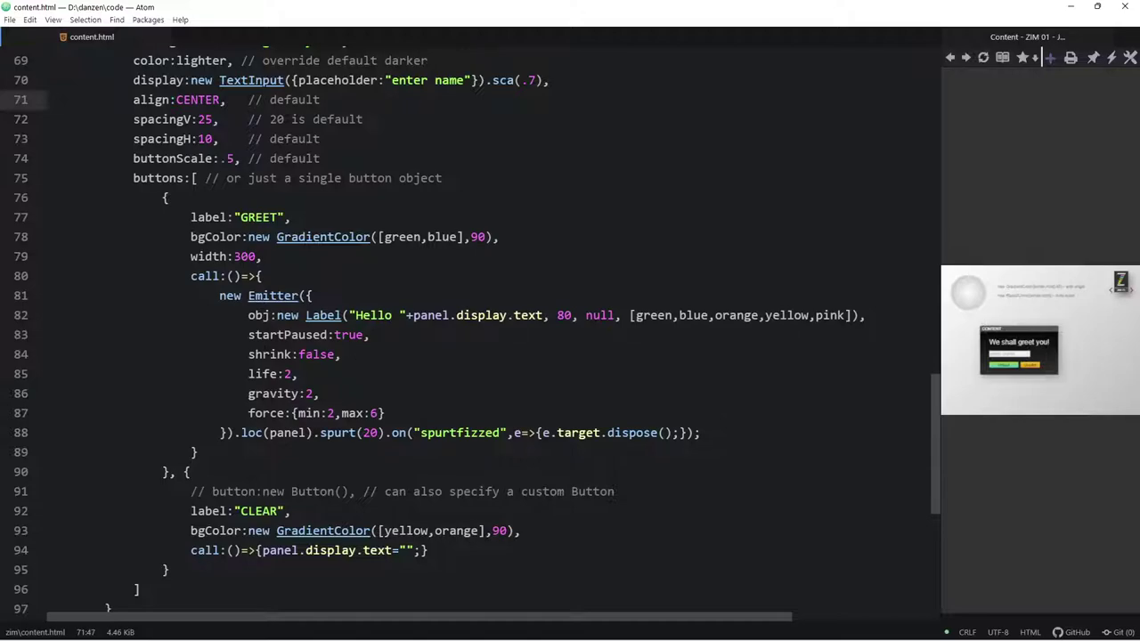
pyautogui.press('Down')
pyautogui.press('Down')
pyautogui.press('Down')
pyautogui.press('Down')
pyautogui.press('Down')
pyautogui.press('Down')
pyautogui.press('Down')
pyautogui.press('Down')
pyautogui.press('Down')
pyautogui.scroll(-3, 473, 321)
pyautogui.scroll(-2, 472, 321)
pyautogui.click(249, 162)
pyautogui.scroll(3, 219, 300)
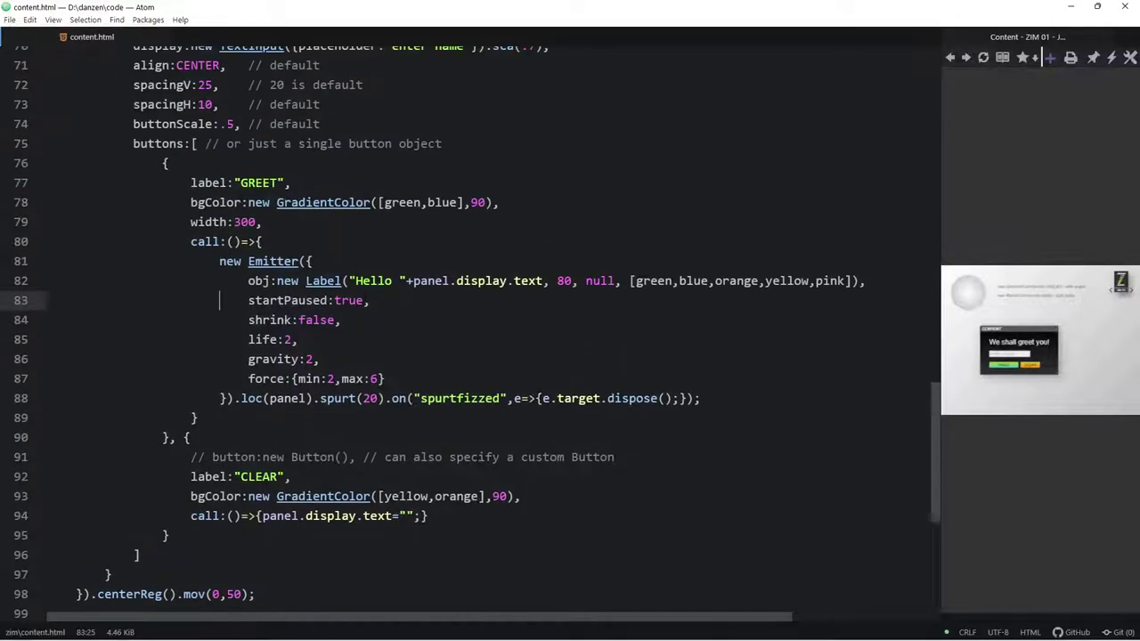